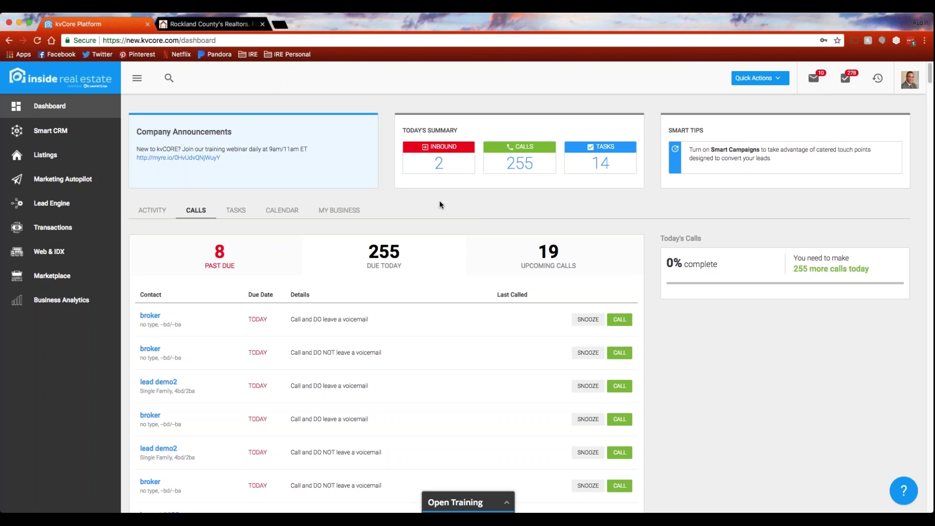
Go to Lead Engine to see the Landing Page, IDX Squeeze Page, Call Capture and CMA Builder tools.
{"action": "left_click", "coordinate": [49, 207]}
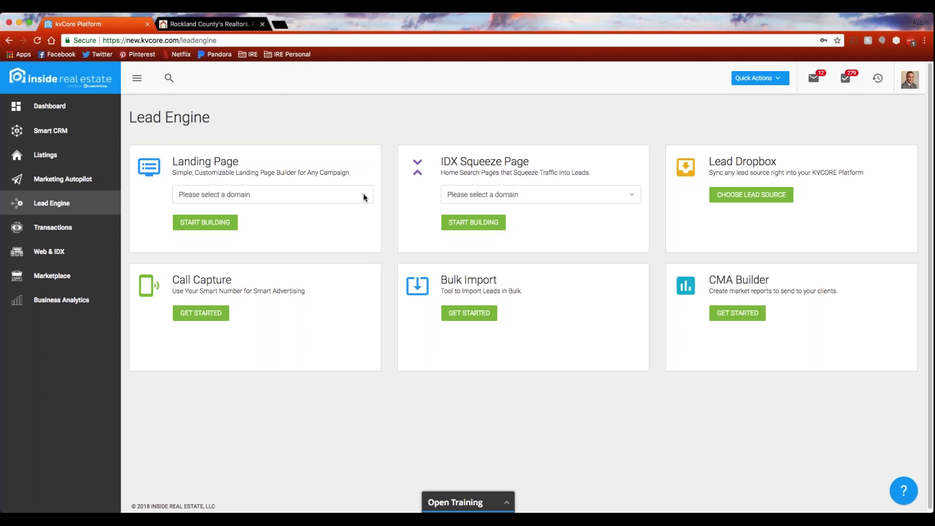
Choose the demo site domain in the Landing Page card and start building the page.
{"action": "left_click", "coordinate": [363, 195]}
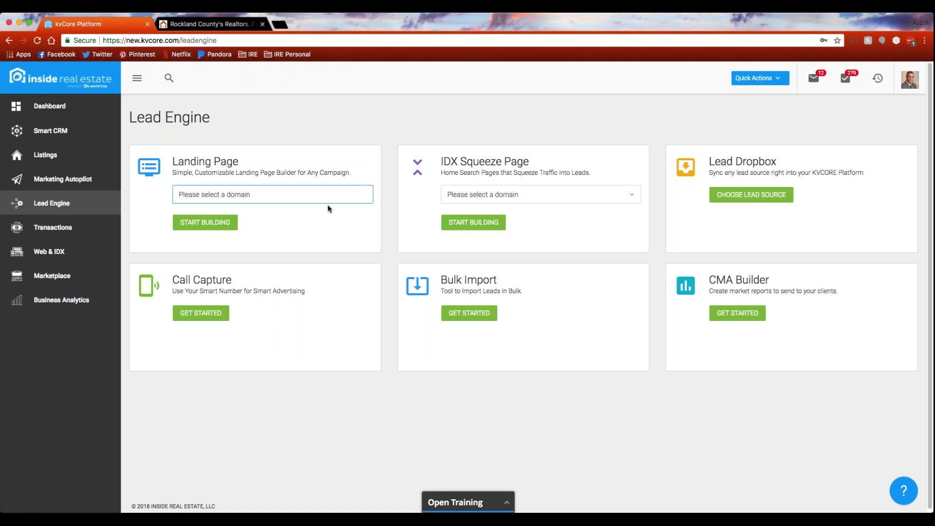
{"action": "left_click", "coordinate": [293, 229]}
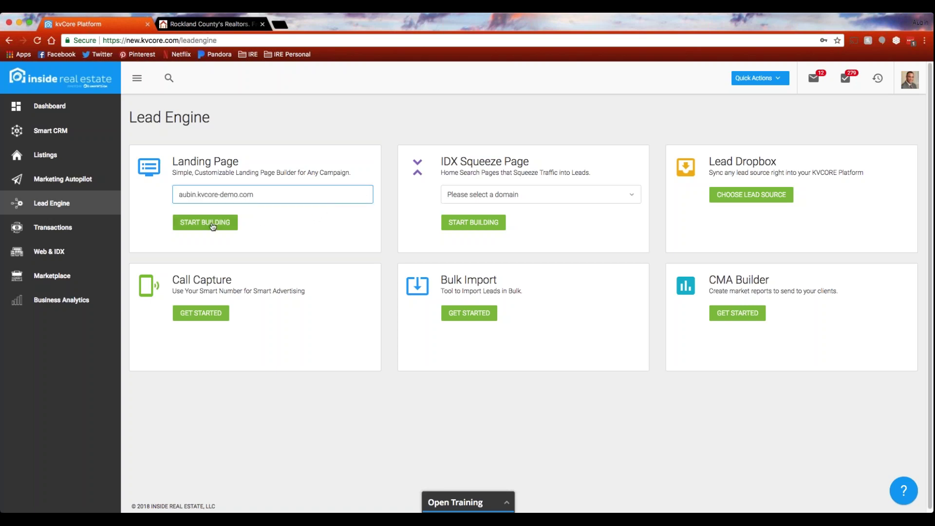
{"action": "left_click", "coordinate": [211, 223]}
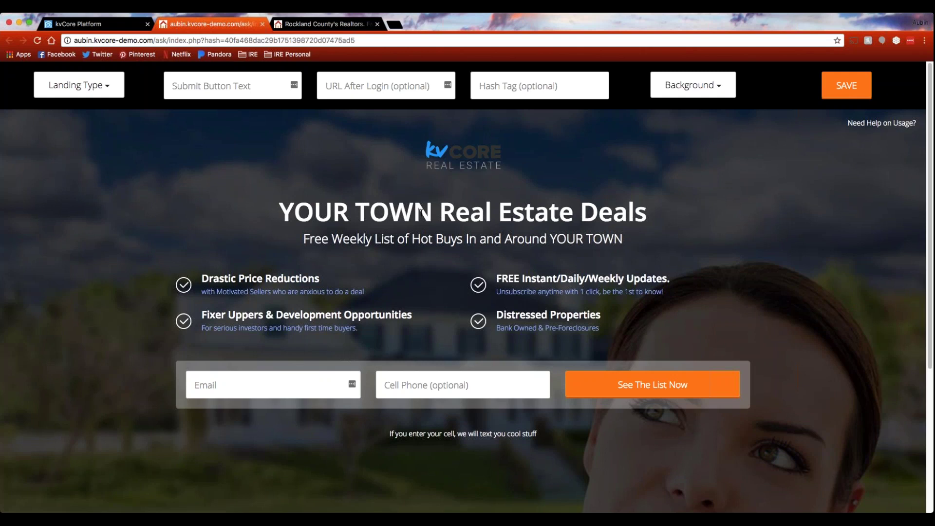
Remove the logo and the Distressed Properties and Fixer Uppers bullets from the landing page.
{"action": "left_click", "coordinate": [472, 163]}
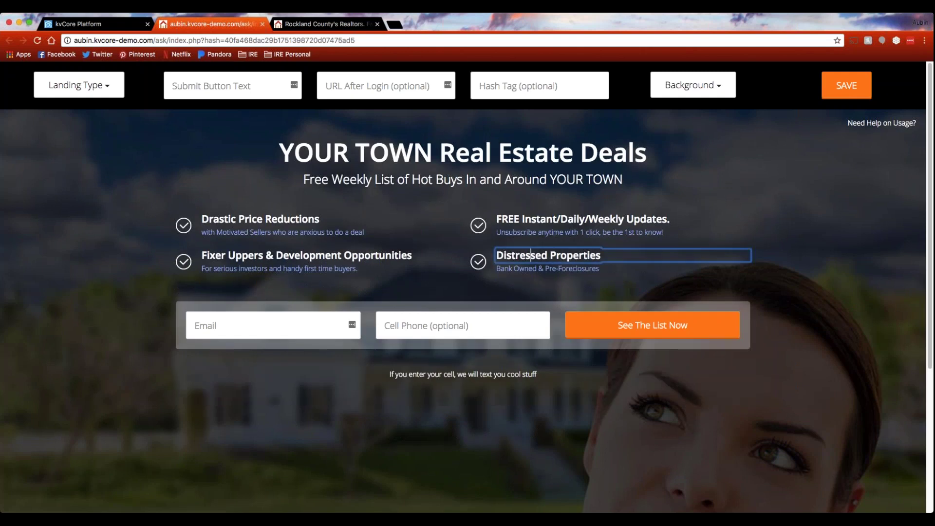
{"action": "left_click", "coordinate": [484, 264]}
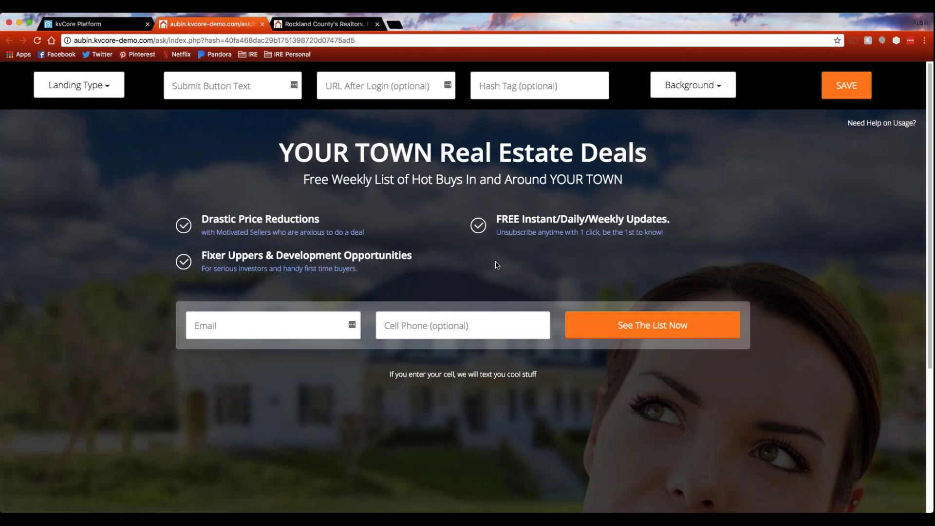
{"action": "left_click", "coordinate": [231, 264]}
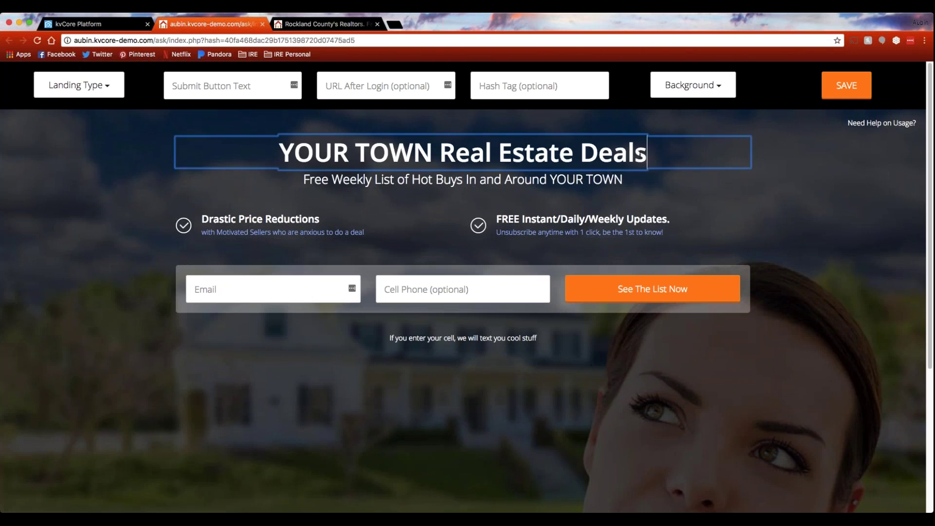
Replace the headline with 'FREE list weekly!'.
{"action": "left_click_drag", "start_coordinate": [647, 153], "coordinate": [227, 154]}
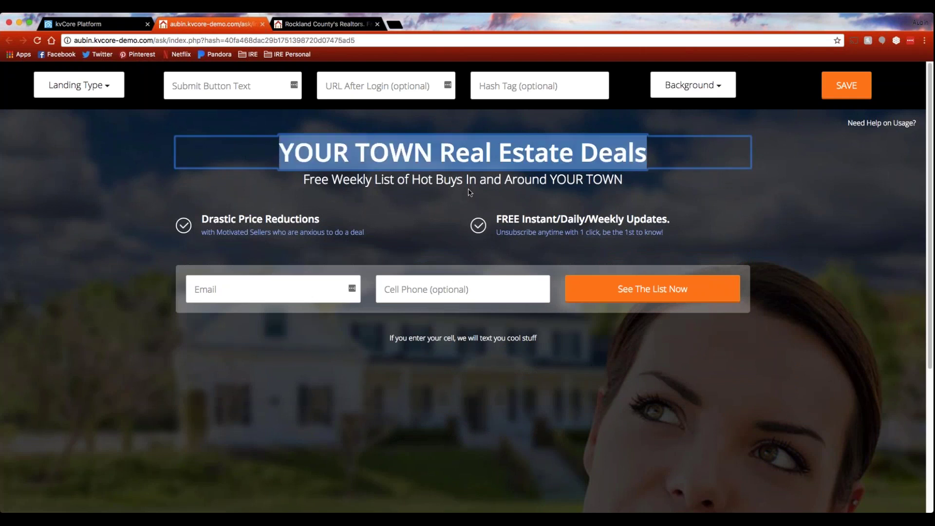
{"action": "type", "text": "FREE list "}
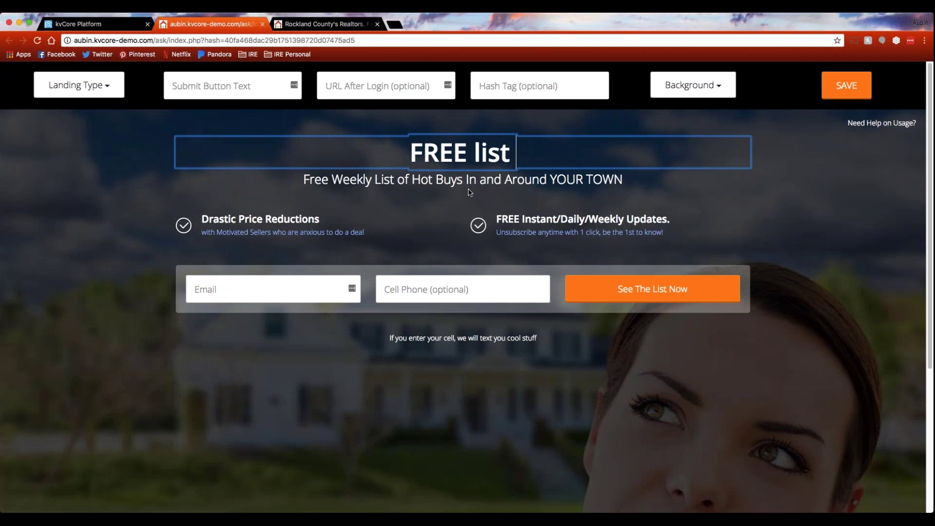
{"action": "type", "text": "weeky!"}
{"action": "key", "text": "BackSpace"}
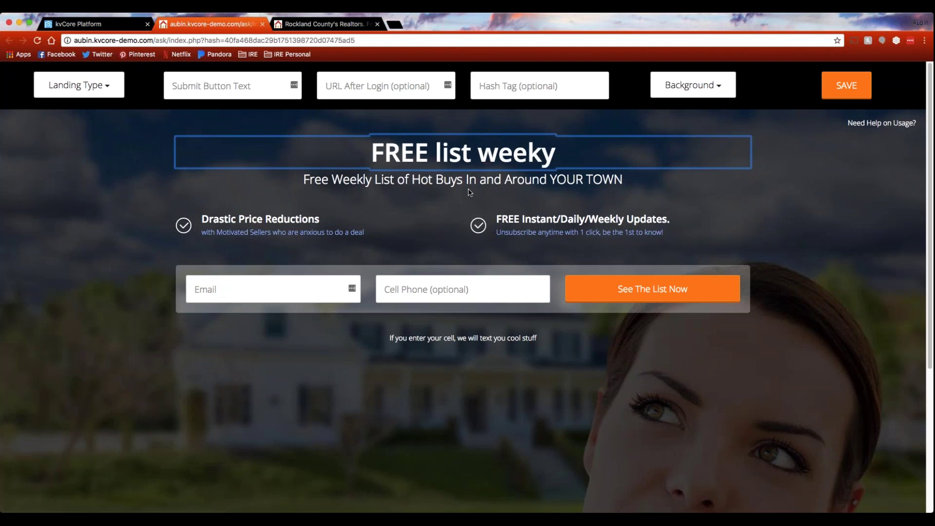
{"action": "type", "text": "ly"}
{"action": "key", "text": "BackSpace"}
{"action": "key", "text": "BackSpace"}
{"action": "key", "text": "BackSpace"}
{"action": "type", "text": "ly!"}
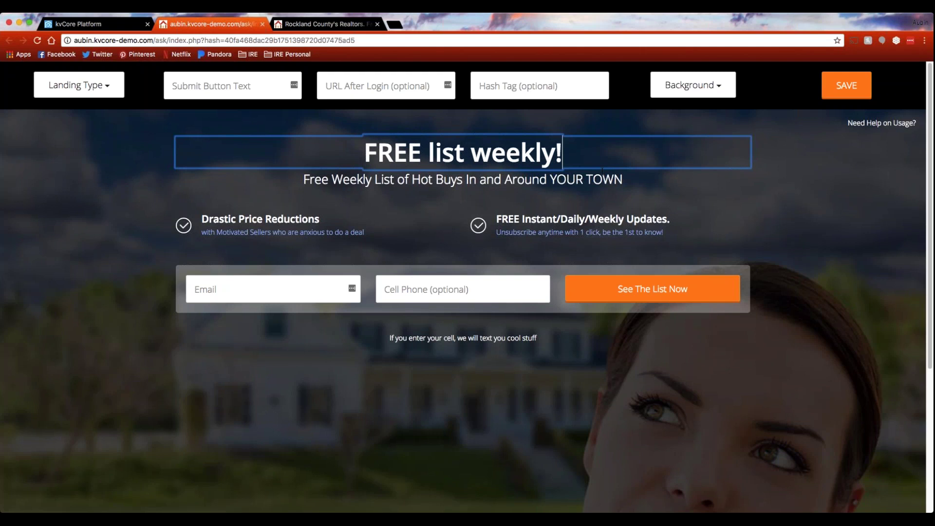
{"action": "left_click_drag", "start_coordinate": [563, 153], "coordinate": [360, 148]}
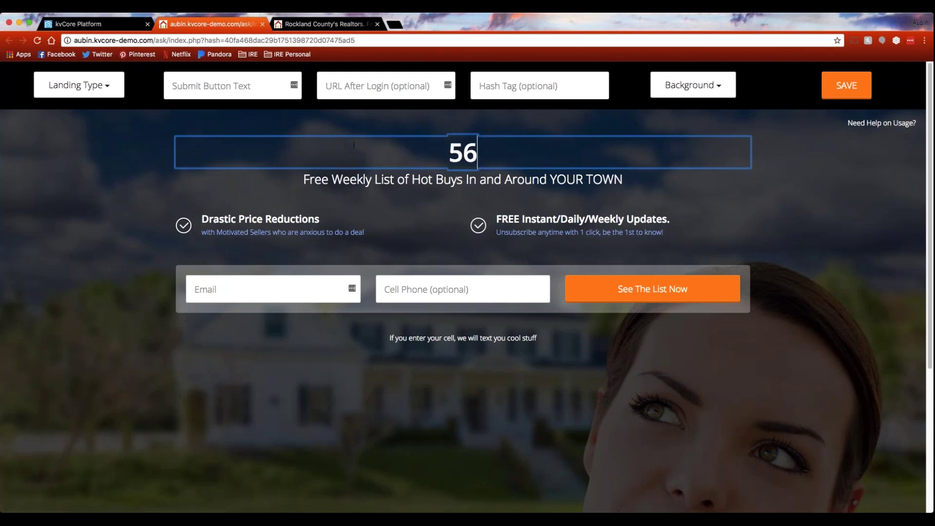
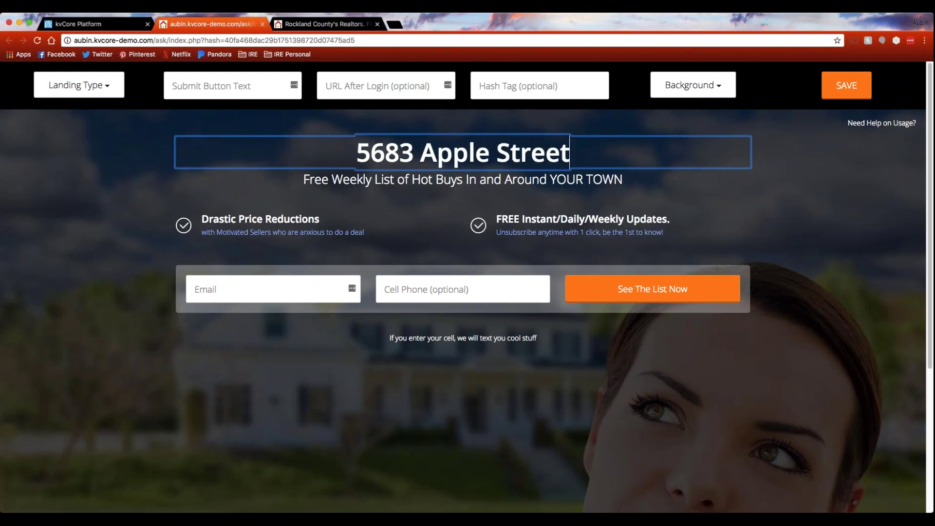
{"action": "left_click", "coordinate": [217, 88]}
{"action": "type", "text": "See price of home now!"}
Apply the new submit button text and enter 'applestreet' as the page's hash tag.
{"action": "left_click", "coordinate": [225, 138]}
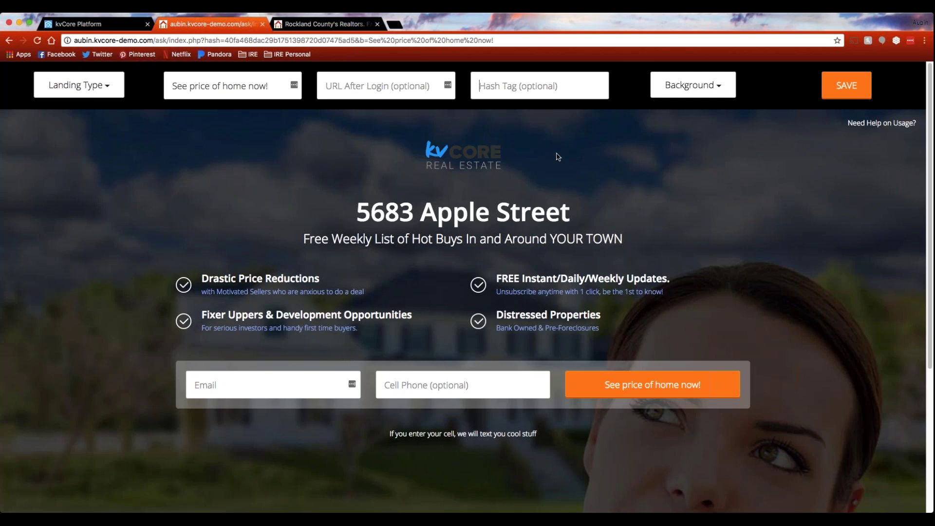
{"action": "type", "text": "apple"}
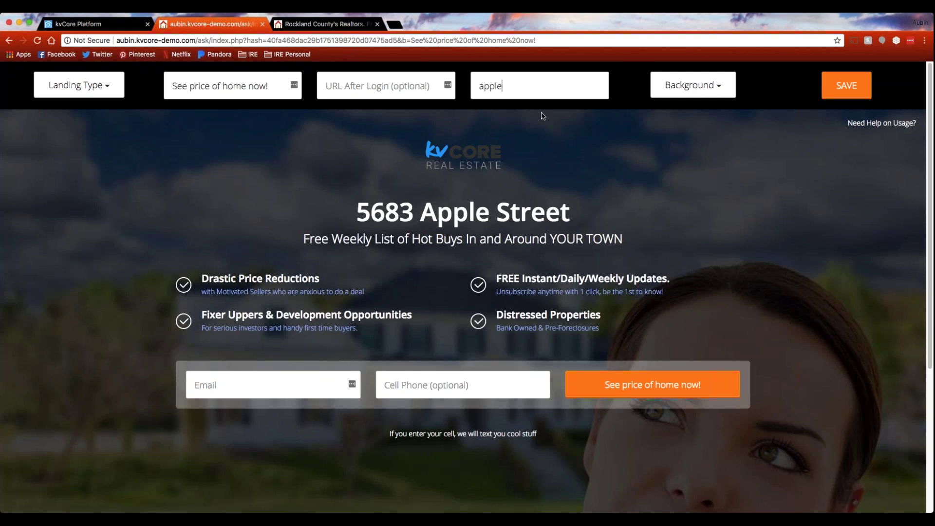
{"action": "type", "text": "street"}
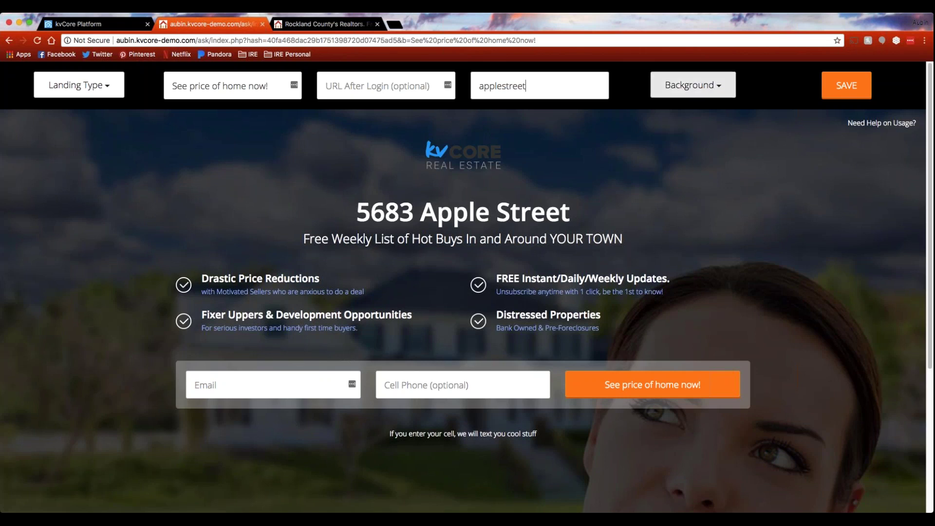
Pick Living Room from the Background dropdown.
{"action": "left_click", "coordinate": [664, 87]}
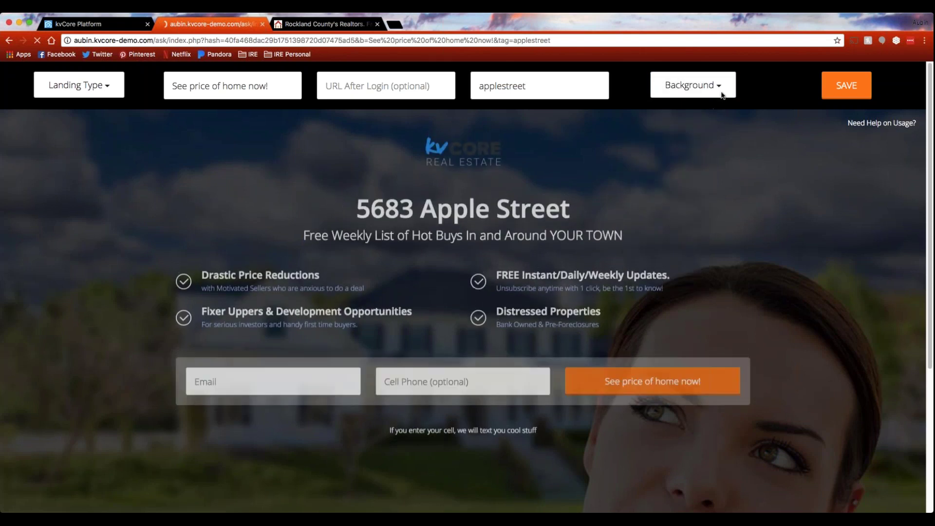
{"action": "left_click", "coordinate": [710, 93]}
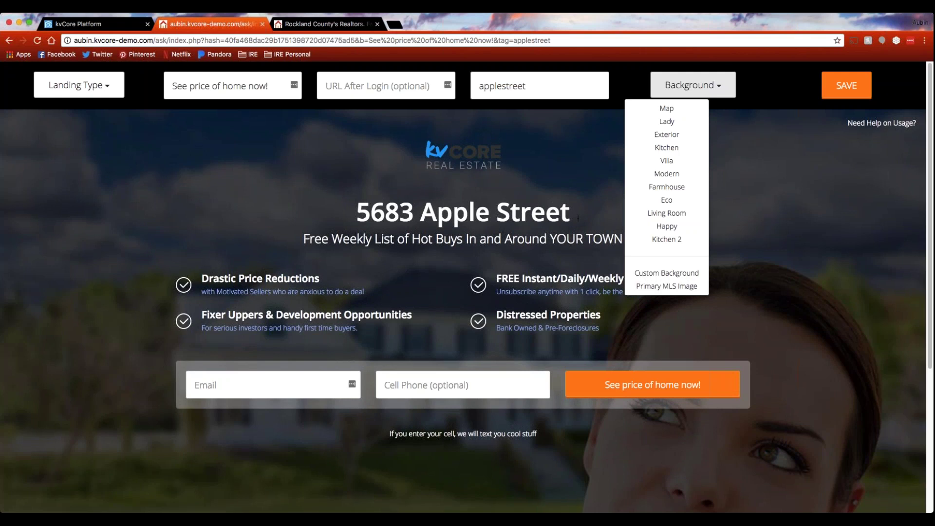
{"action": "left_click", "coordinate": [677, 214]}
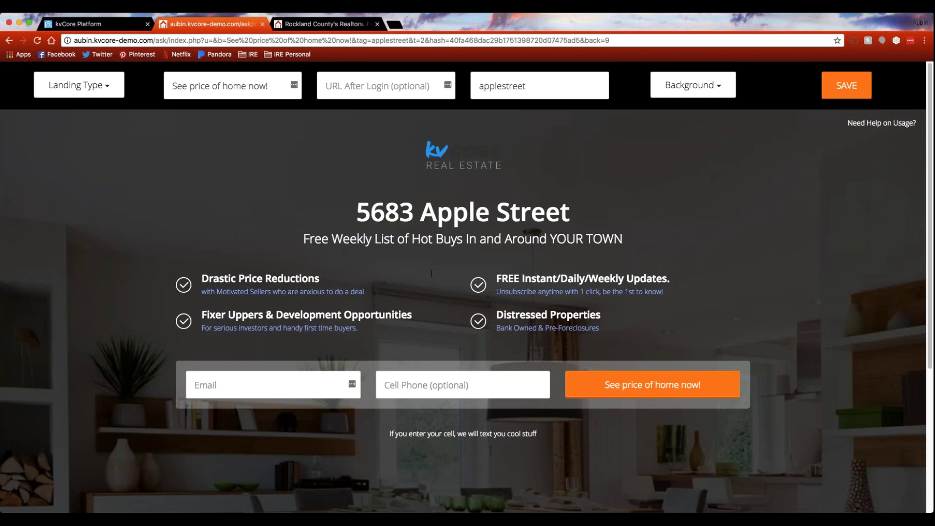
Close the landing page tab and start an IDX squeeze page for the demo domain.
{"action": "left_click", "coordinate": [263, 24]}
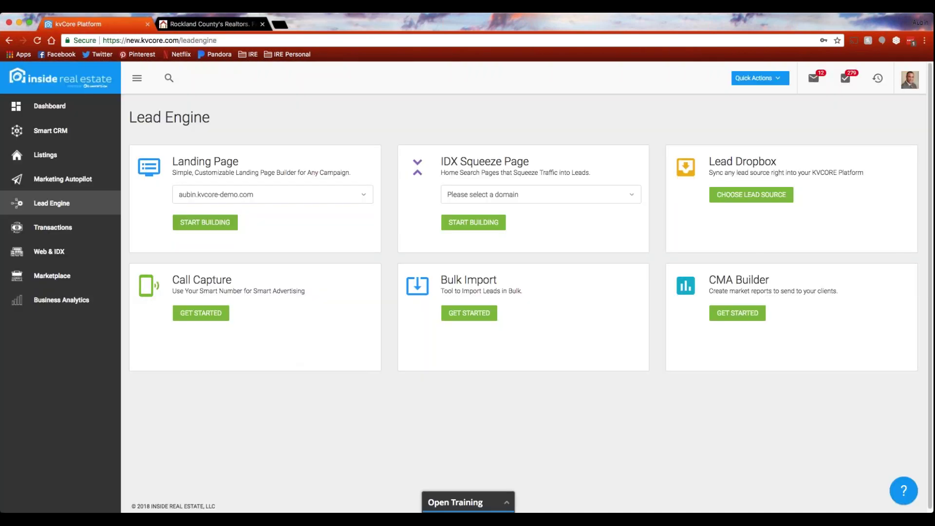
{"action": "left_click", "coordinate": [632, 195]}
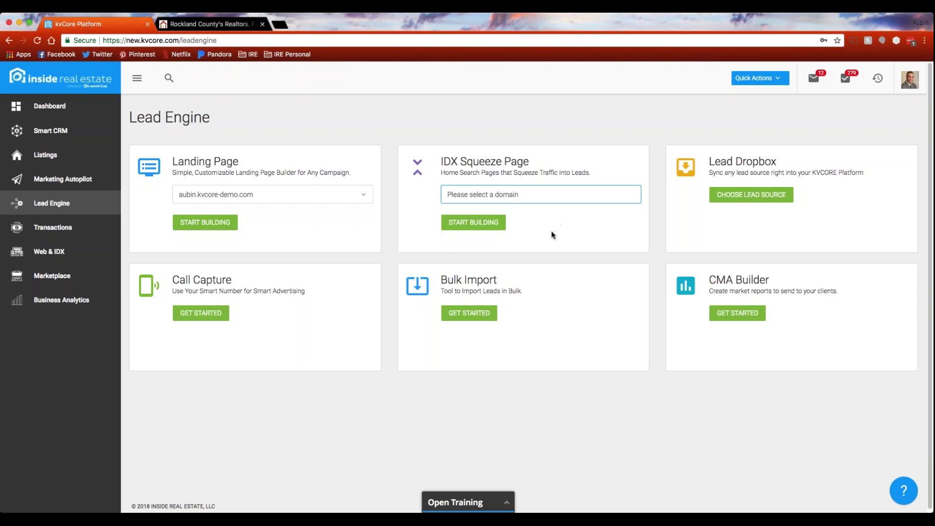
{"action": "left_click", "coordinate": [443, 227]}
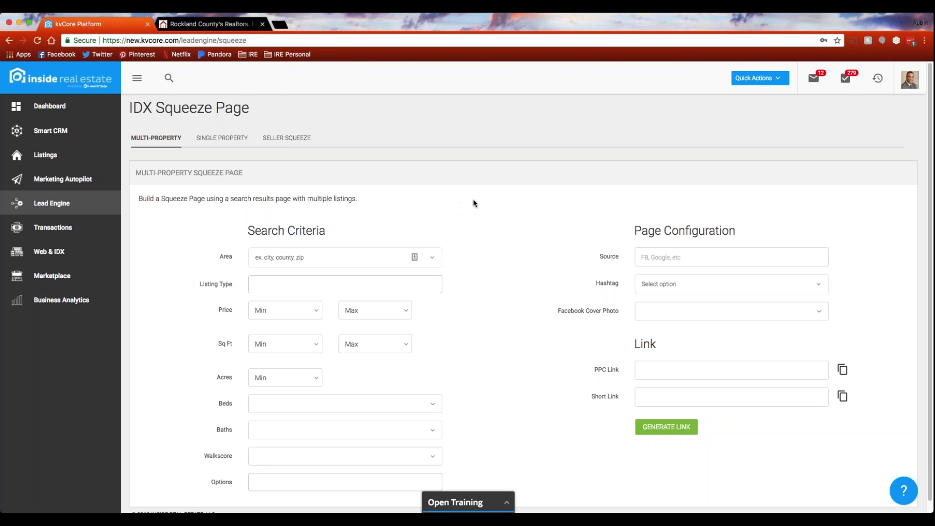
Set the squeeze page search area to city:Nyack and the listing type to Single Family.
{"action": "scroll", "coordinate": [480, 204], "scroll_direction": "down", "scroll_amount": 1}
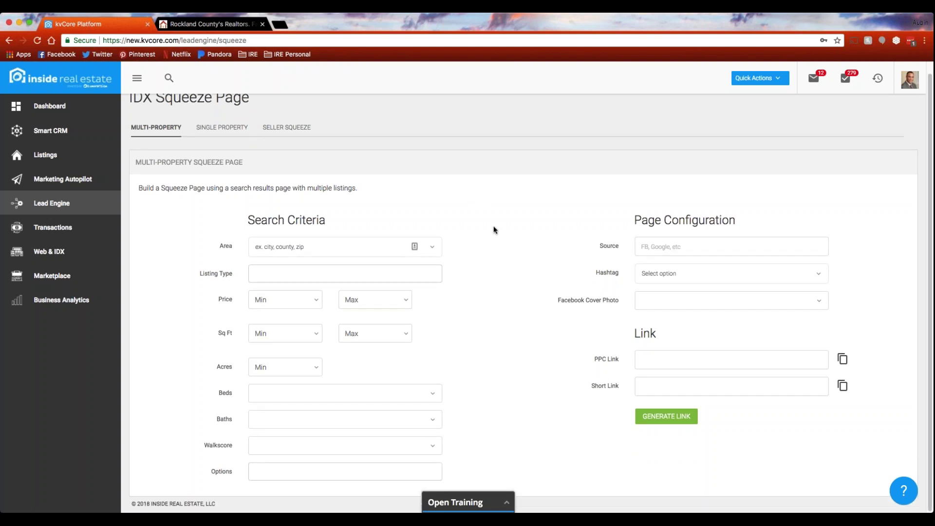
{"action": "scroll", "coordinate": [492, 229], "scroll_direction": "up", "scroll_amount": 1}
{"action": "left_click", "coordinate": [340, 258]}
{"action": "type", "text": "nyack"}
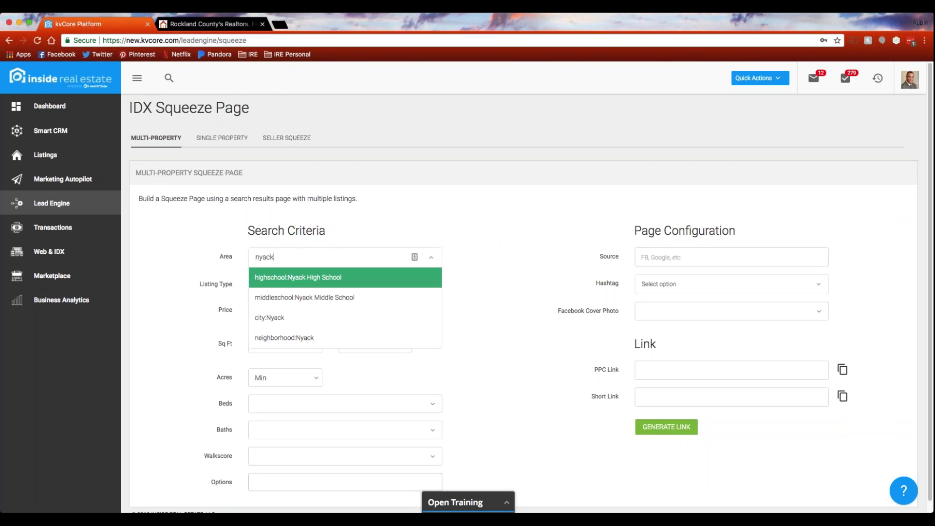
{"action": "left_click", "coordinate": [293, 317]}
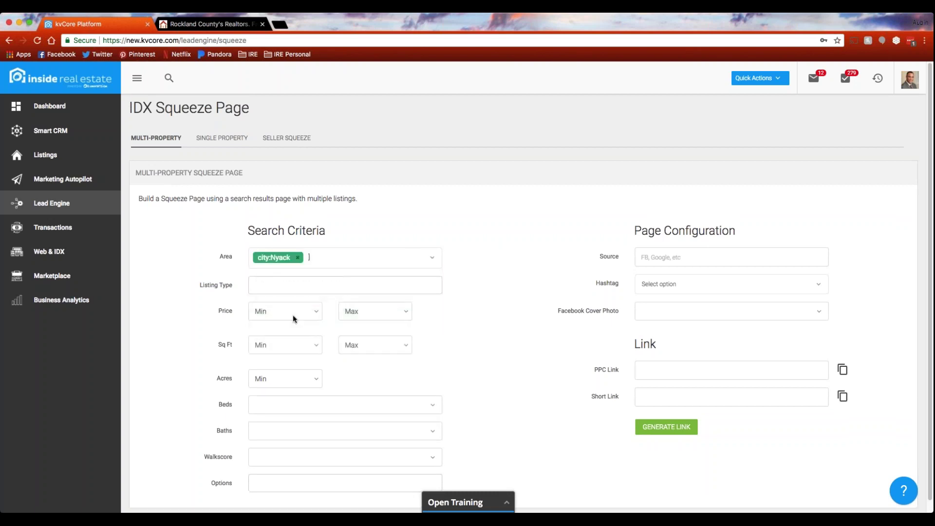
{"action": "left_click", "coordinate": [318, 261]}
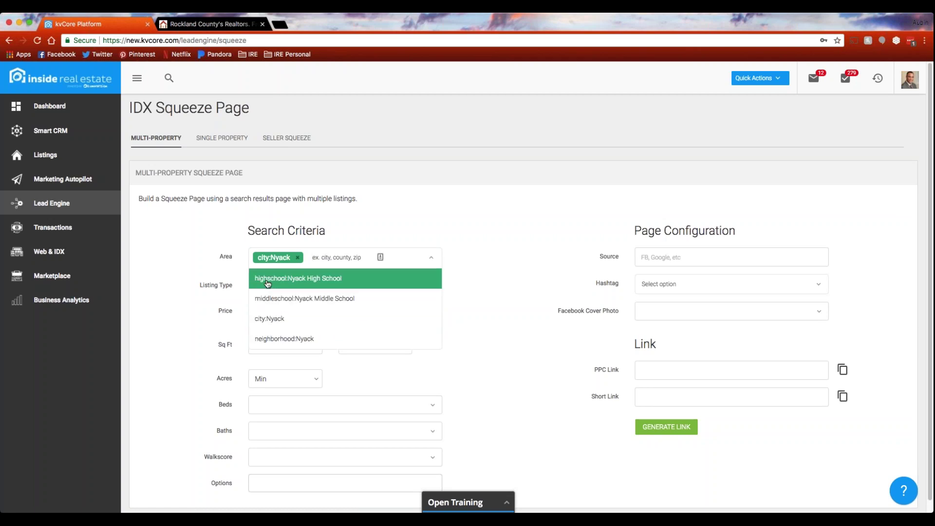
{"action": "left_click", "coordinate": [469, 266]}
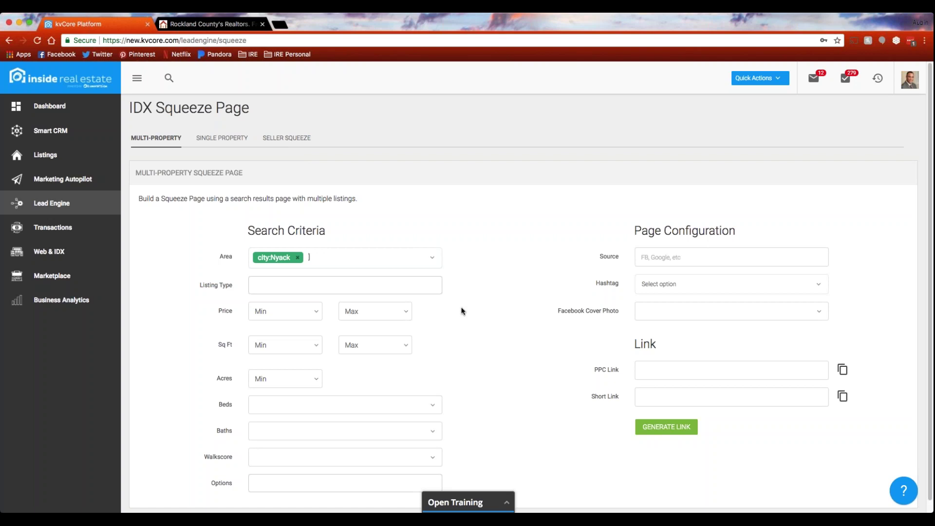
{"action": "left_click", "coordinate": [350, 286]}
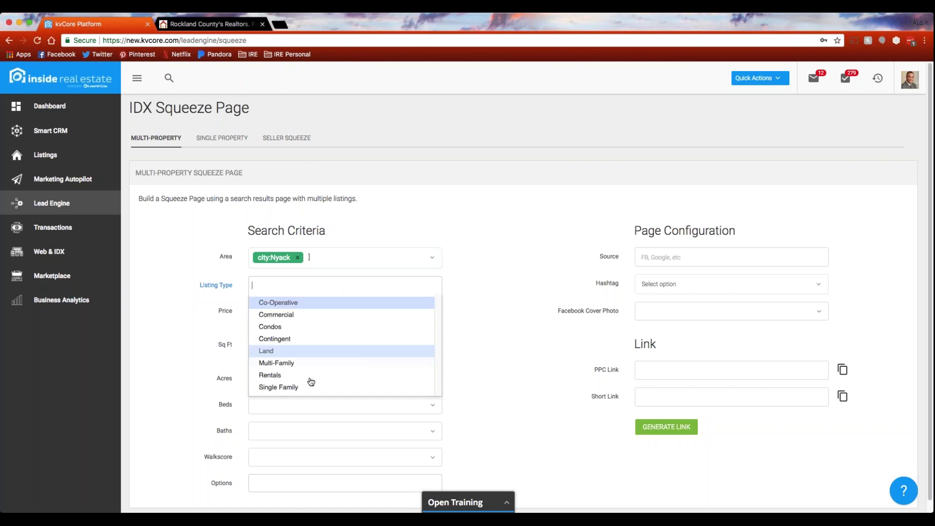
{"action": "left_click", "coordinate": [295, 388]}
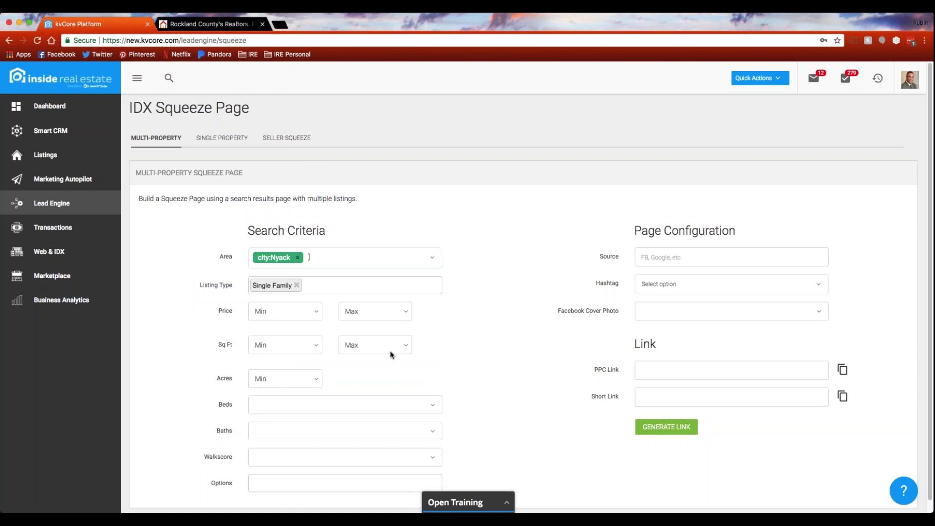
Set Source to fb and hashtag nyack, then generate the PPC and short links.
{"action": "scroll", "coordinate": [317, 375], "scroll_direction": "down", "scroll_amount": 1}
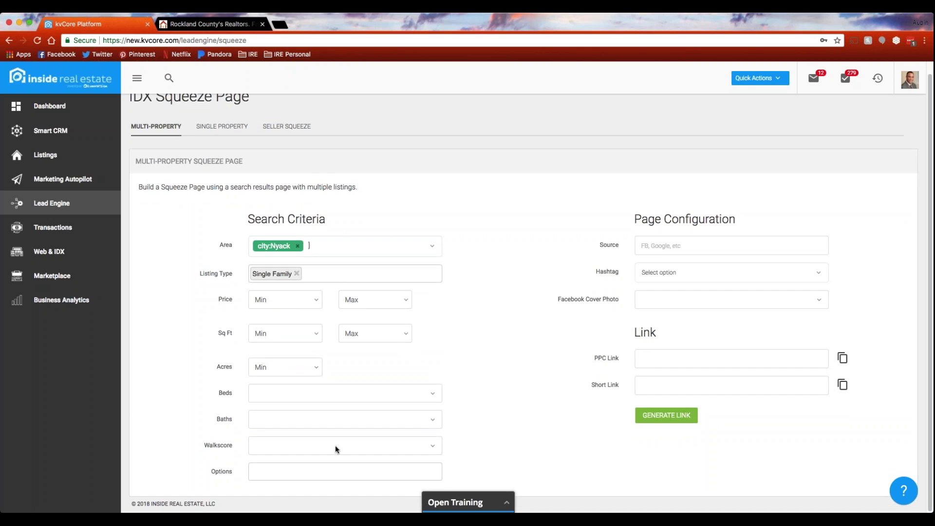
{"action": "left_click", "coordinate": [696, 245]}
{"action": "type", "text": "fb"}
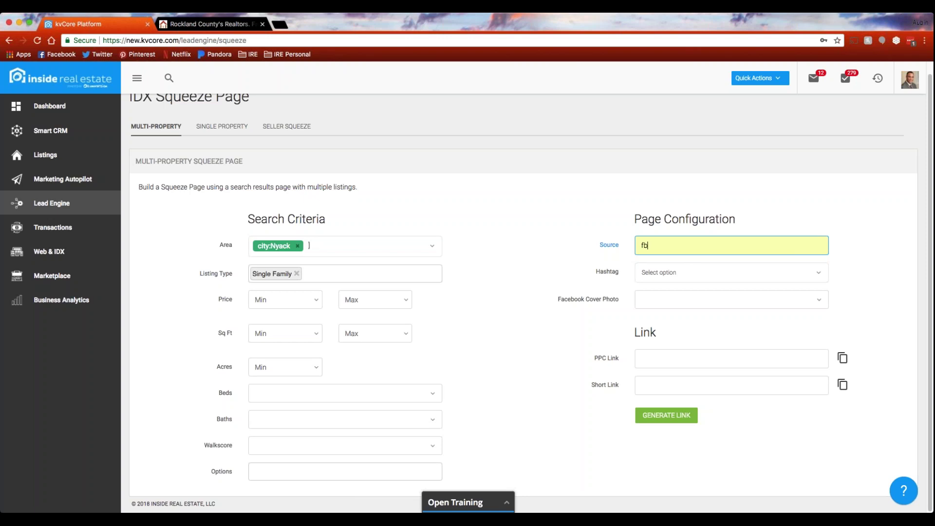
{"action": "left_click", "coordinate": [696, 272]}
{"action": "type", "text": "nyack"}
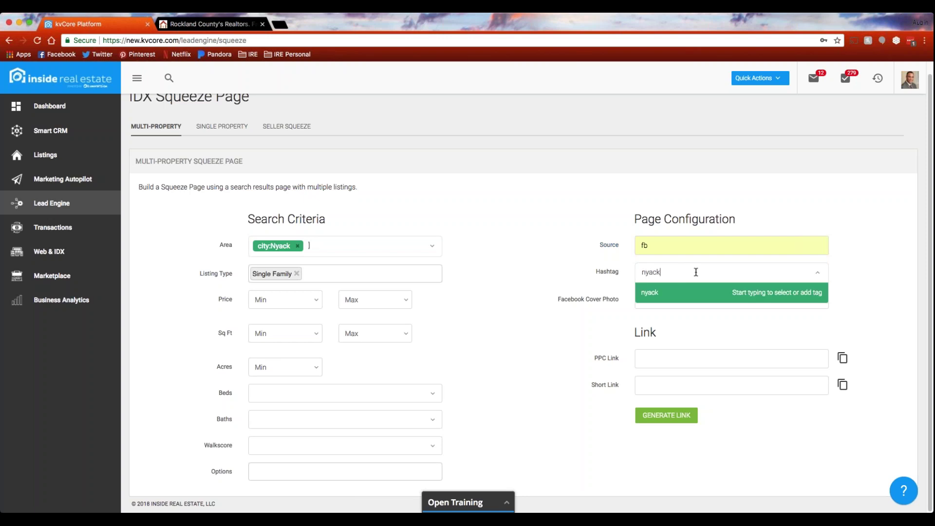
{"action": "left_click", "coordinate": [682, 292]}
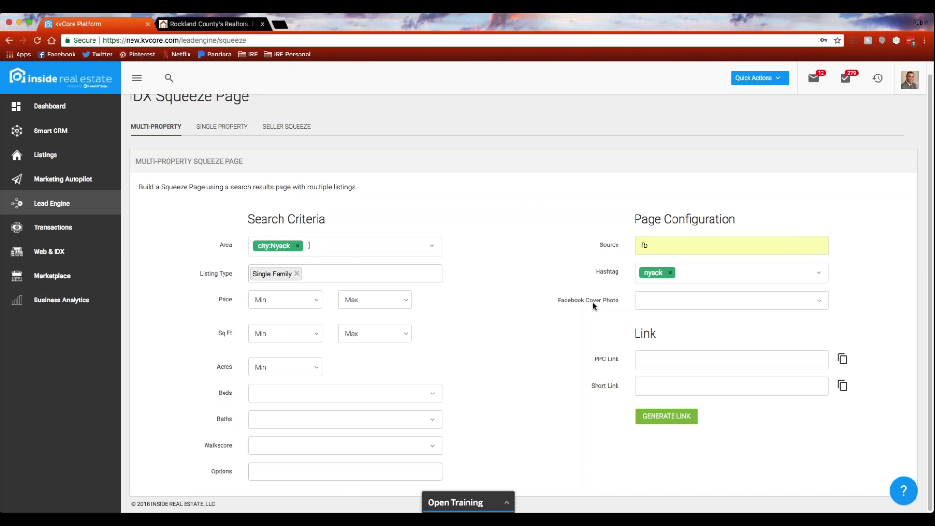
{"action": "left_click", "coordinate": [819, 303]}
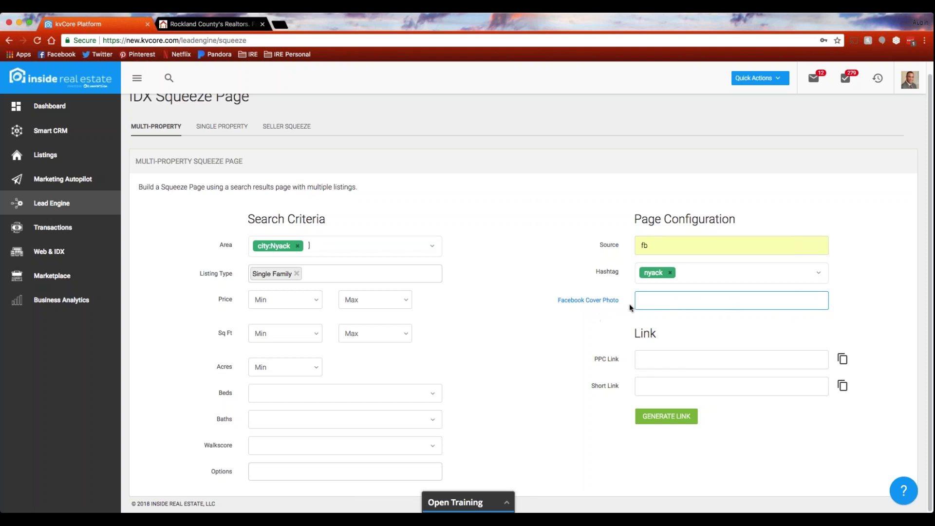
{"action": "left_click", "coordinate": [673, 417]}
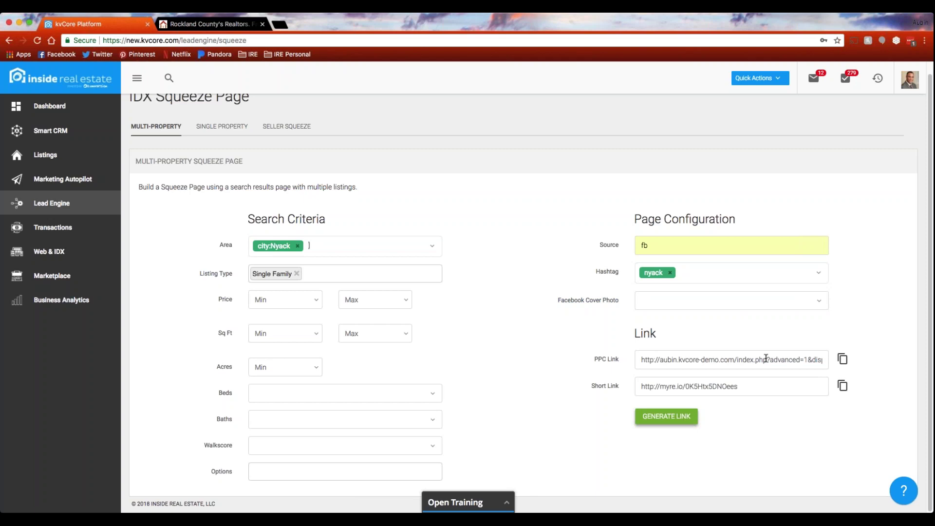
{"action": "left_click", "coordinate": [753, 387]}
Clear the short link selection and return to the Lead Engine tool overview.
{"action": "left_click", "coordinate": [755, 432]}
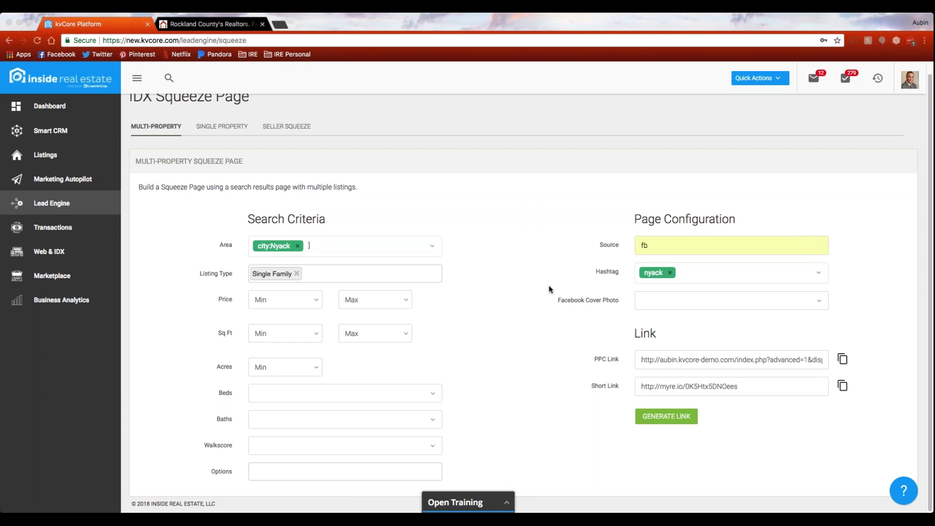
{"action": "left_click", "coordinate": [529, 284]}
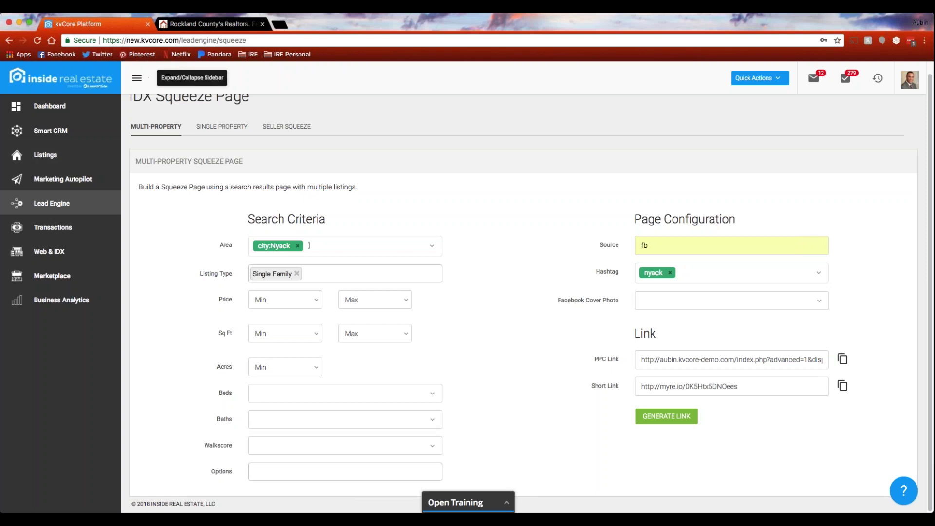
{"action": "left_click", "coordinate": [63, 204]}
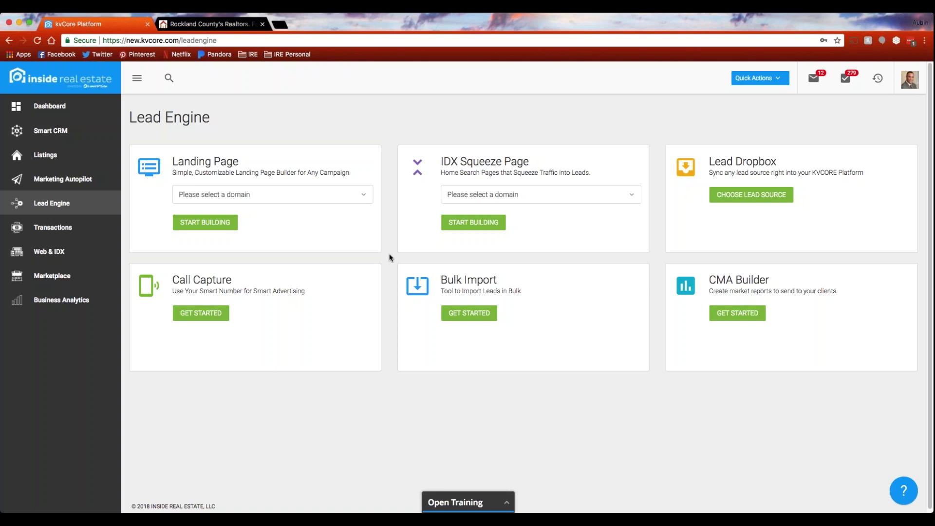
{"action": "left_click", "coordinate": [209, 314]}
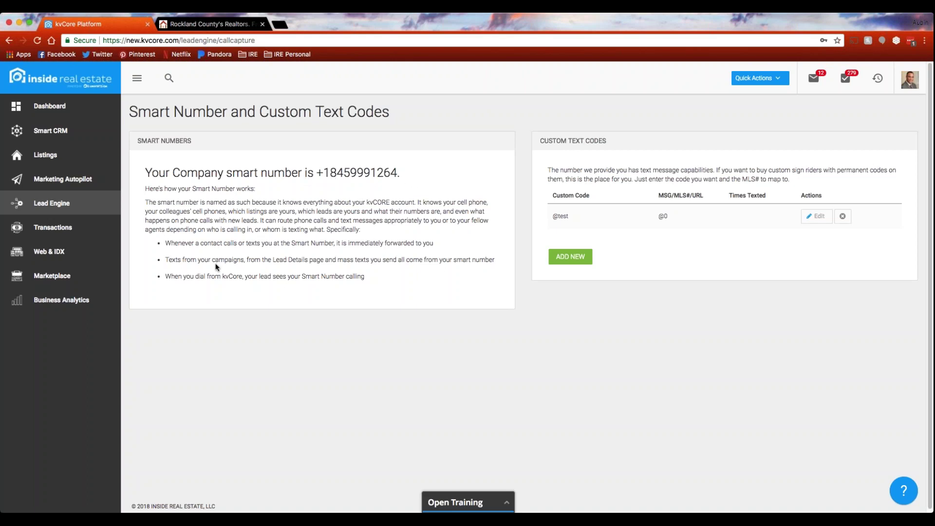
{"action": "left_click_drag", "start_coordinate": [171, 243], "coordinate": [436, 246]}
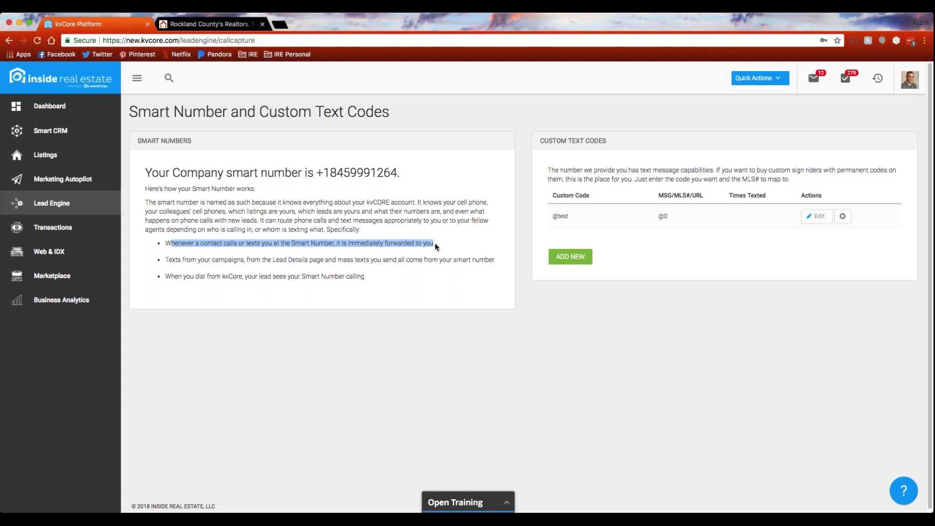
{"action": "left_click", "coordinate": [436, 246]}
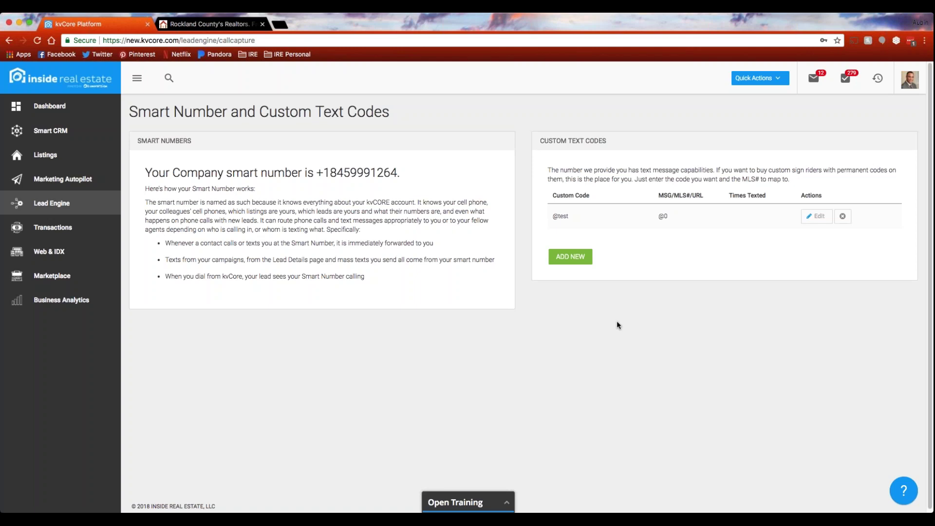
{"action": "left_click", "coordinate": [567, 257]}
{"action": "type", "text": "apple"}
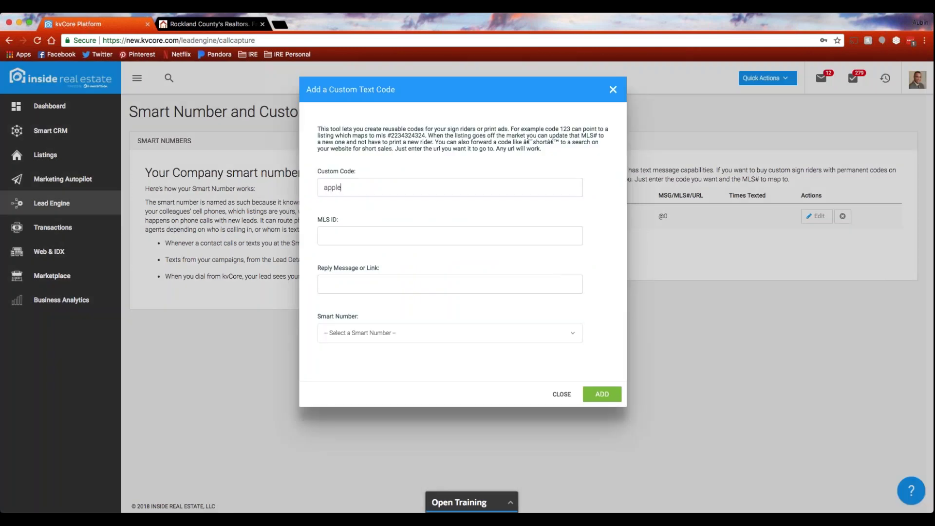
{"action": "type", "text": " street"}
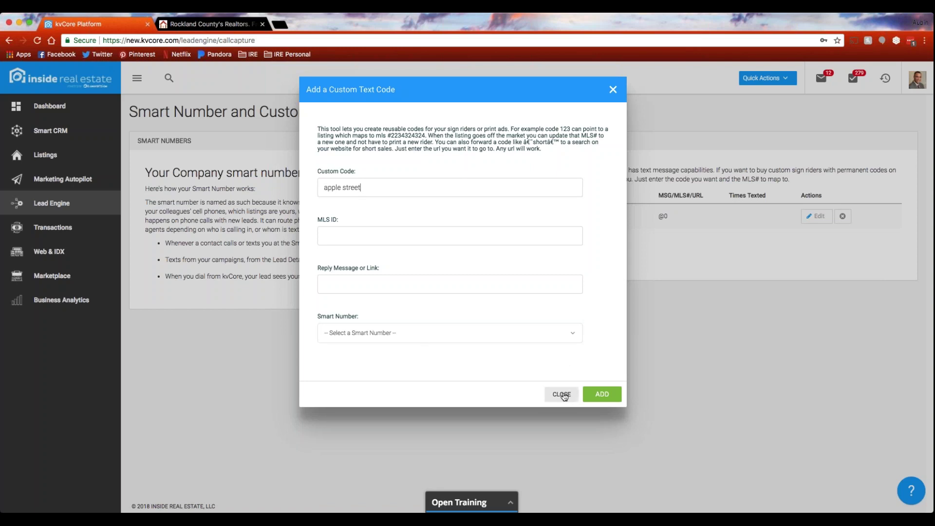
{"action": "left_click", "coordinate": [562, 395]}
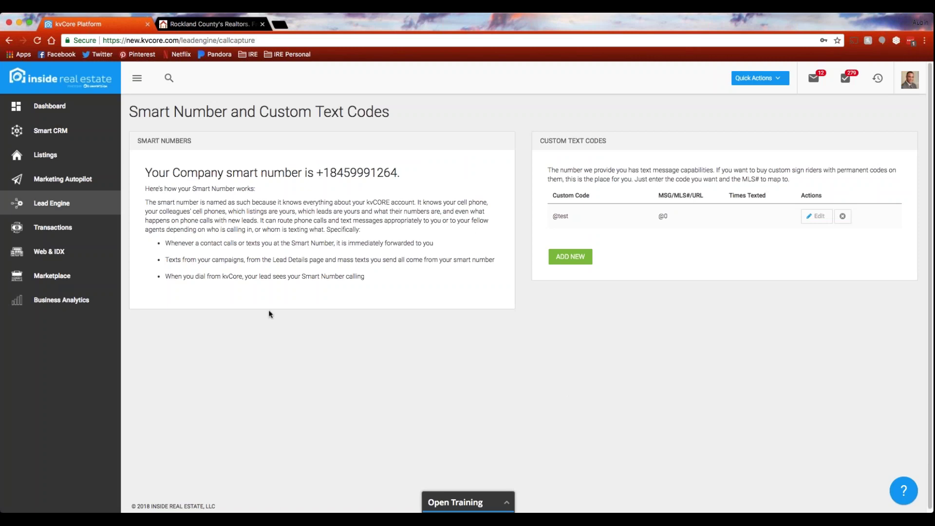
Return to Lead Engine and open the Lead Dropbox's Sync Leads in Dropbox page.
{"action": "left_click", "coordinate": [51, 206]}
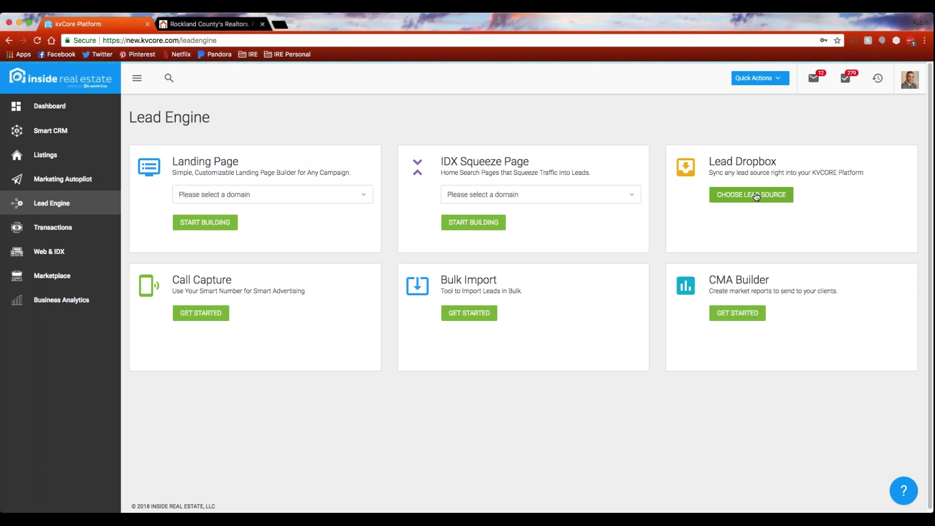
{"action": "left_click", "coordinate": [740, 199]}
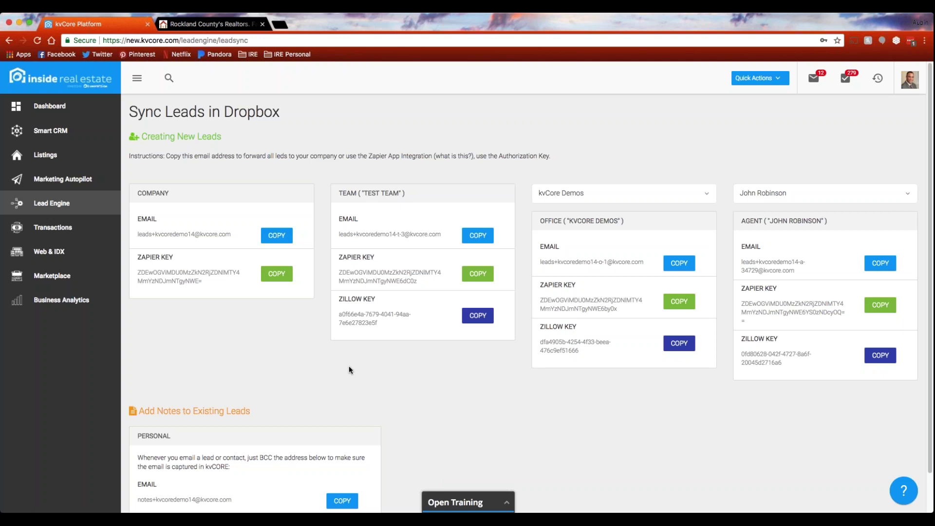
Pick a different agent from the agent dropdown on Sync Leads in Dropbox.
{"action": "left_click", "coordinate": [823, 193]}
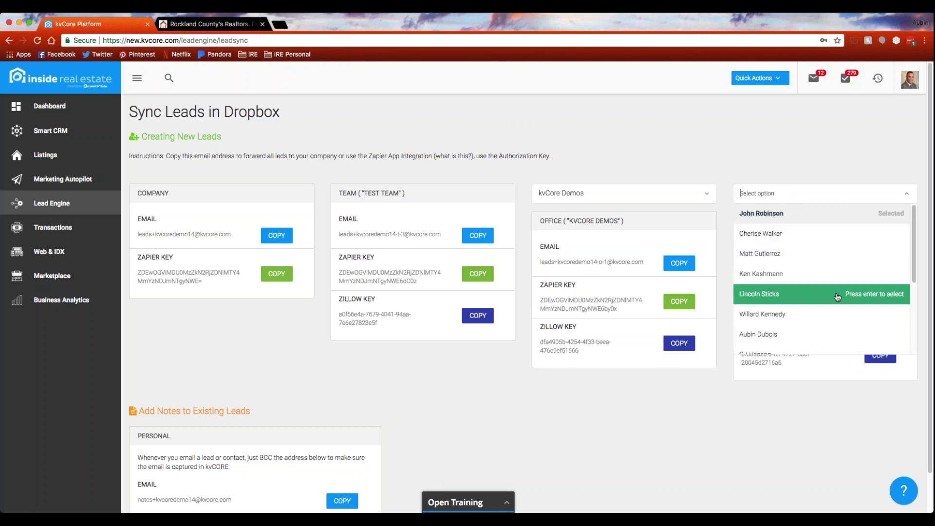
{"action": "left_click", "coordinate": [813, 335]}
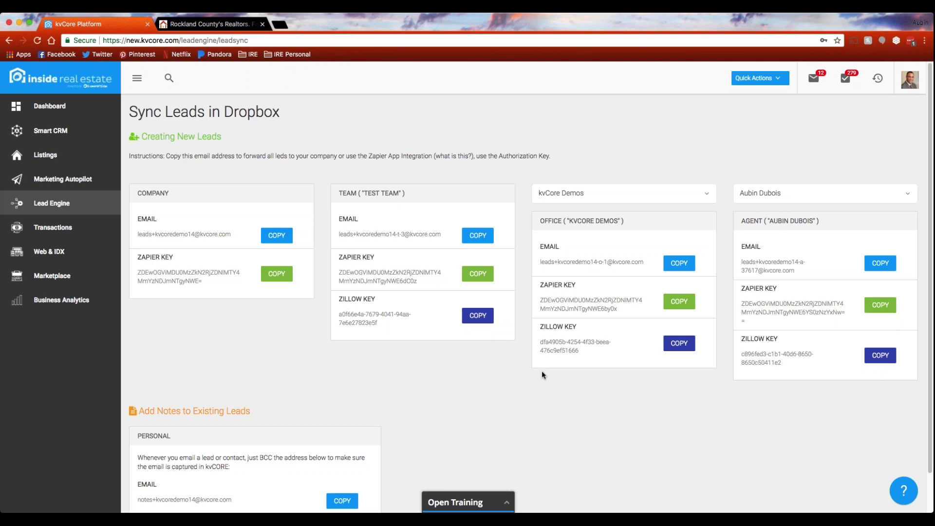
{"action": "scroll", "coordinate": [542, 372], "scroll_direction": "down", "scroll_amount": 2}
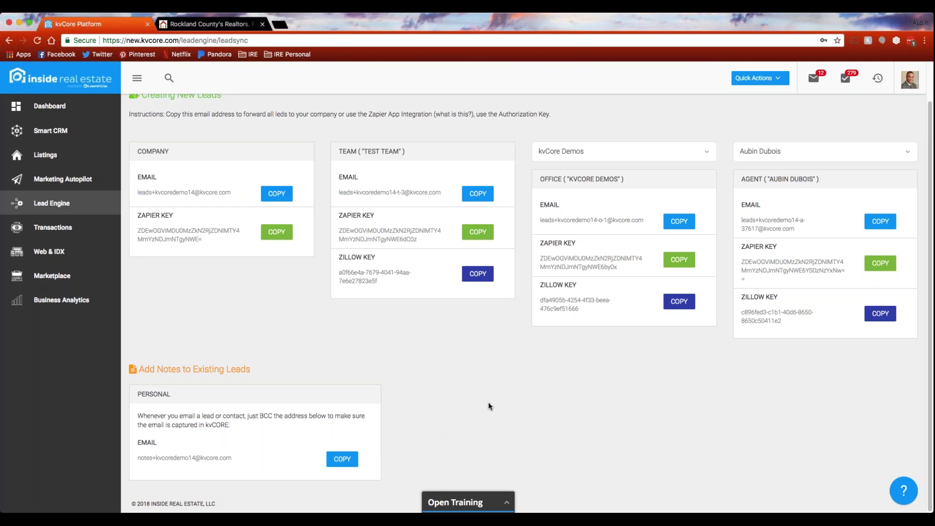
{"action": "scroll", "coordinate": [496, 403], "scroll_direction": "up", "scroll_amount": 2}
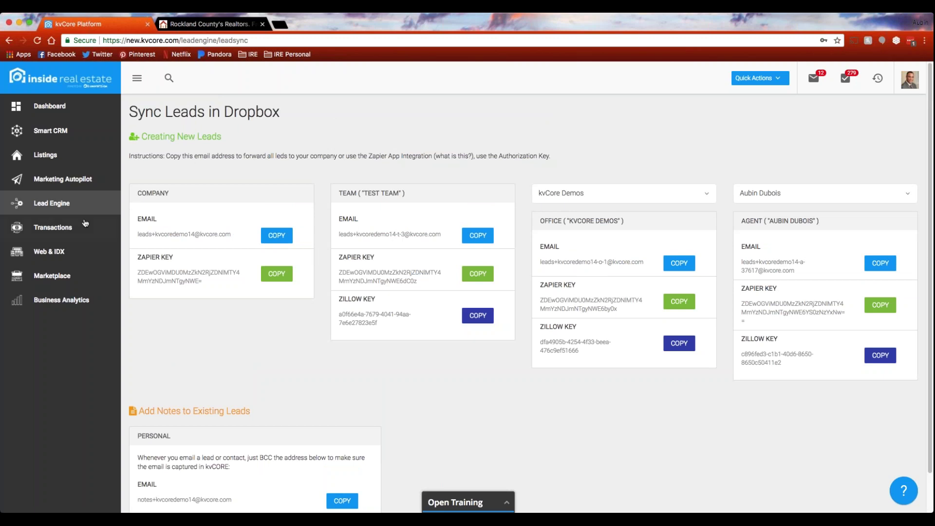
Go back to the Lead Engine page listing all six lead-generation tools.
{"action": "left_click", "coordinate": [56, 207]}
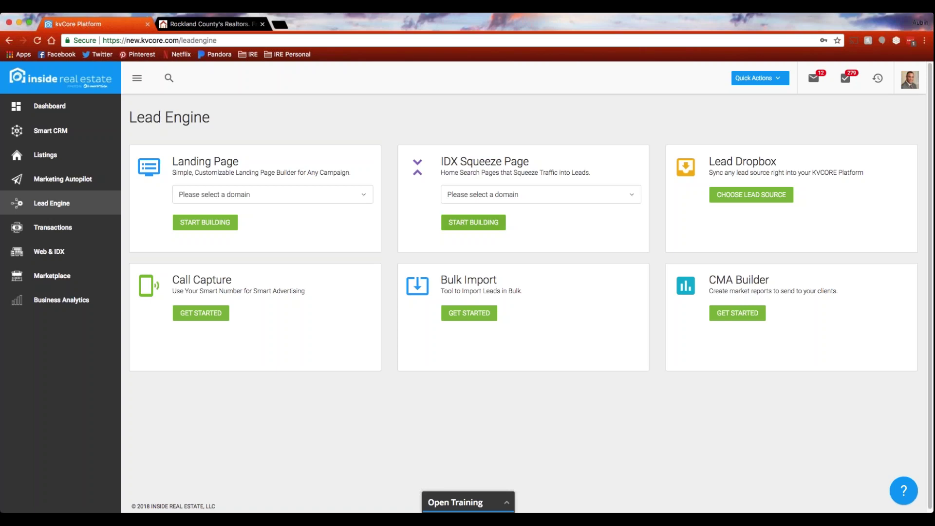
Select the demo domain in the IDX Squeeze Page card and start building.
{"action": "left_click", "coordinate": [549, 195]}
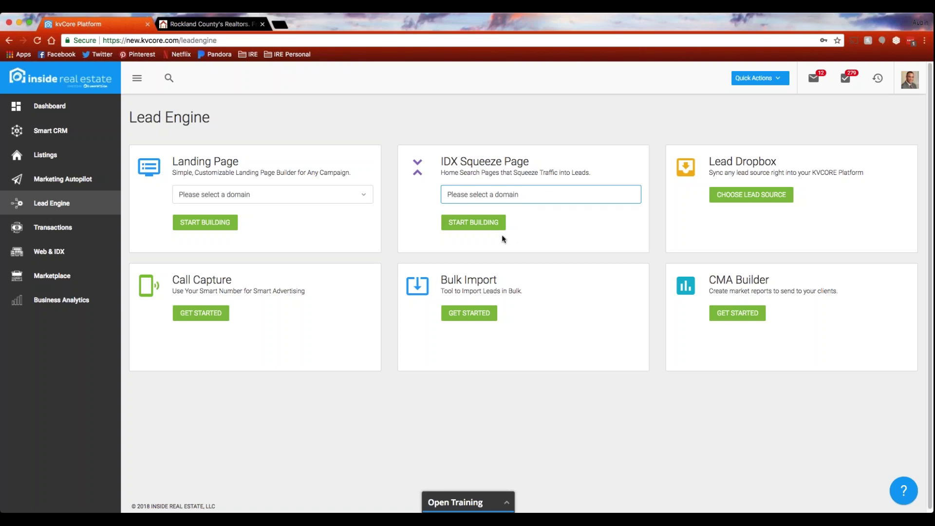
{"action": "left_click", "coordinate": [475, 223]}
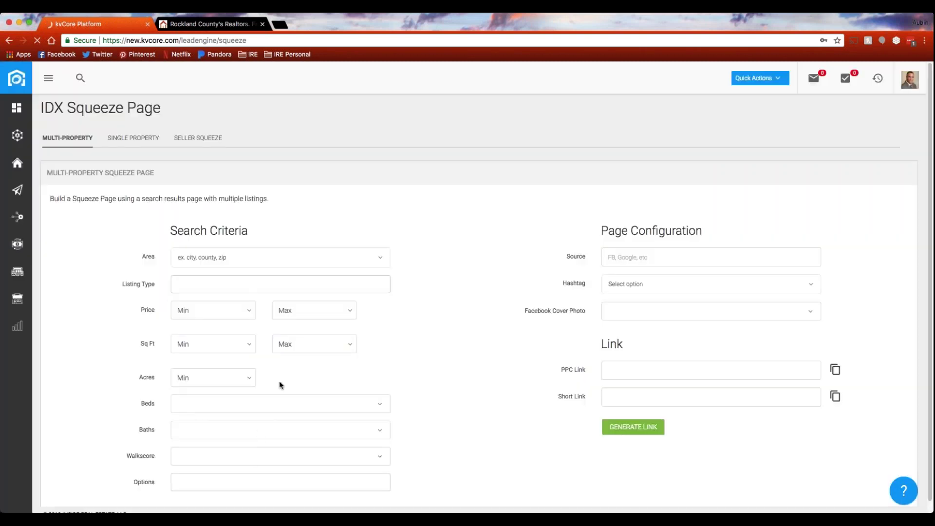
{"action": "left_click", "coordinate": [624, 260]}
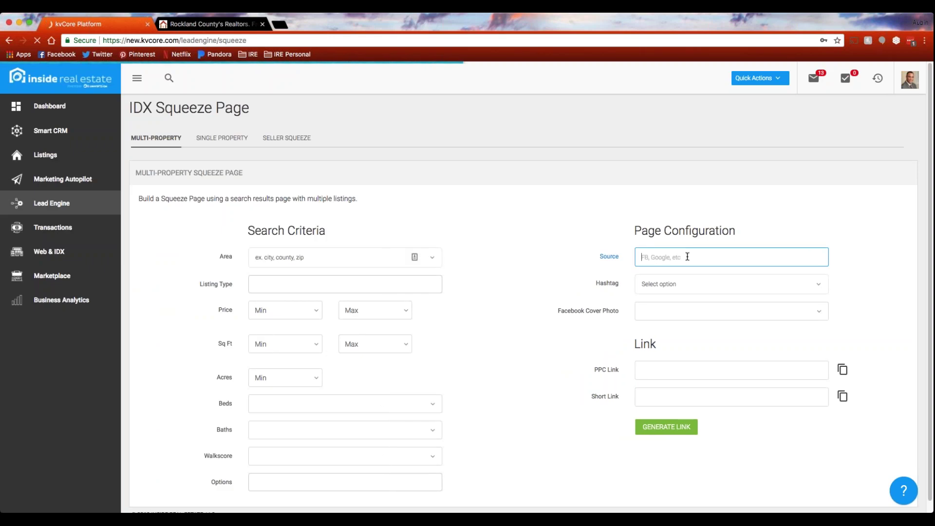
{"action": "type", "text": "FB"}
{"action": "left_click", "coordinate": [659, 271]}
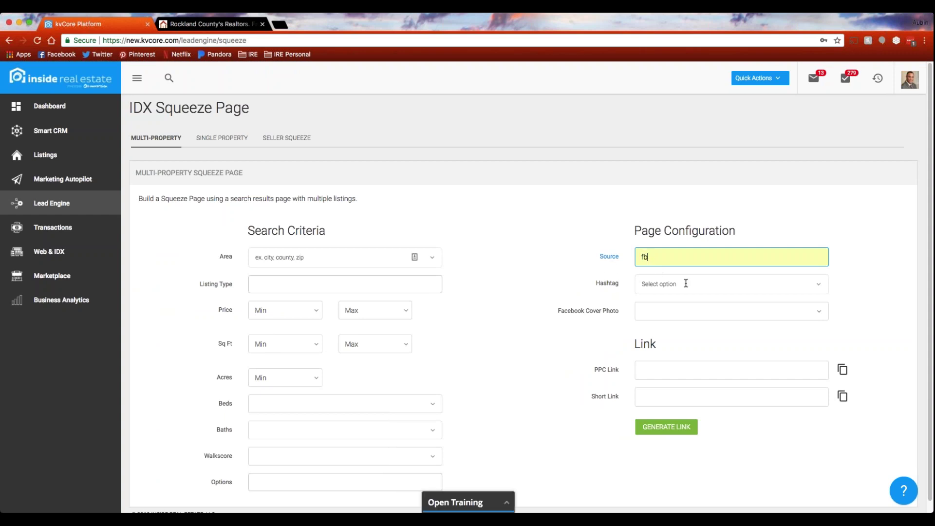
{"action": "left_click", "coordinate": [687, 285]}
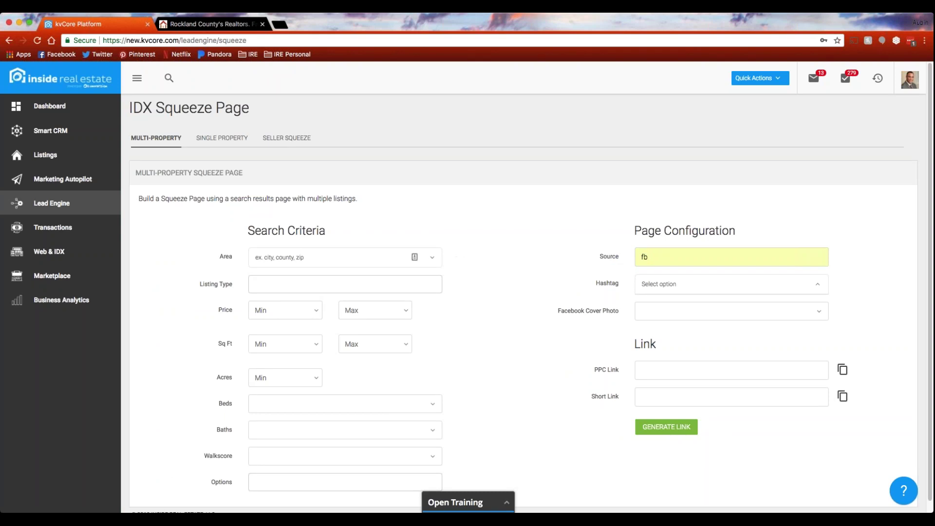
{"action": "left_click", "coordinate": [594, 256]}
{"action": "key", "text": "BackSpace"}
{"action": "key", "text": "BackSpace"}
{"action": "type", "text": "Google"}
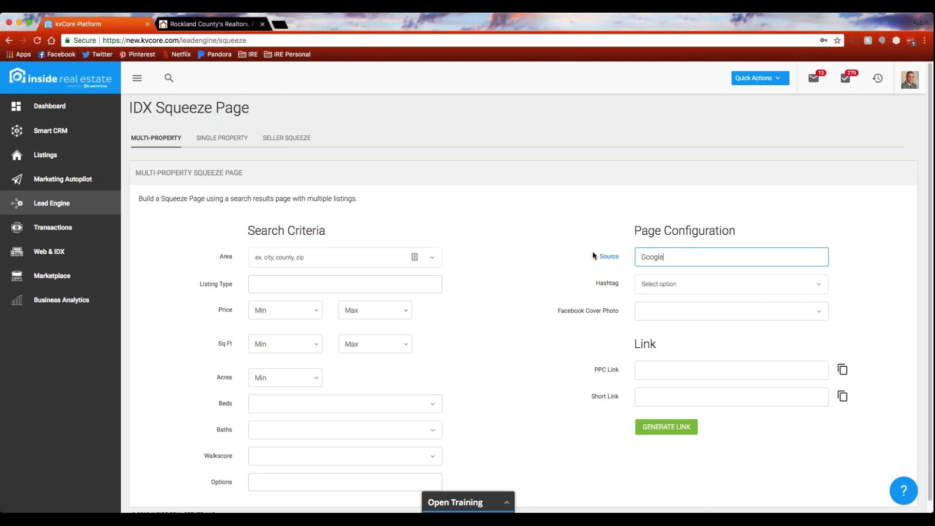
{"action": "key", "text": "Tab"}
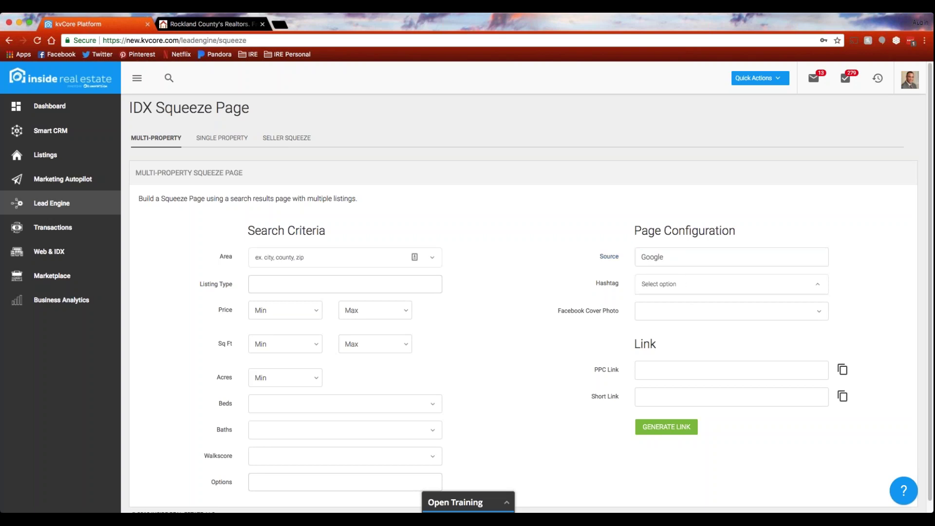
{"action": "key", "text": "shift+Tab"}
{"action": "key", "text": "BackSpace"}
{"action": "left_click", "coordinate": [568, 264]}
{"action": "scroll", "coordinate": [513, 339], "scroll_direction": "down", "scroll_amount": 1}
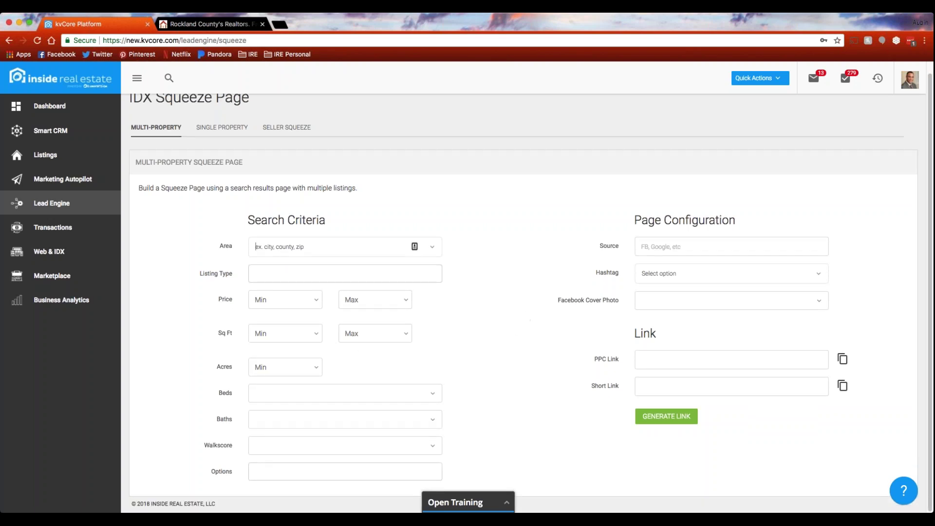
{"action": "left_click", "coordinate": [349, 273]}
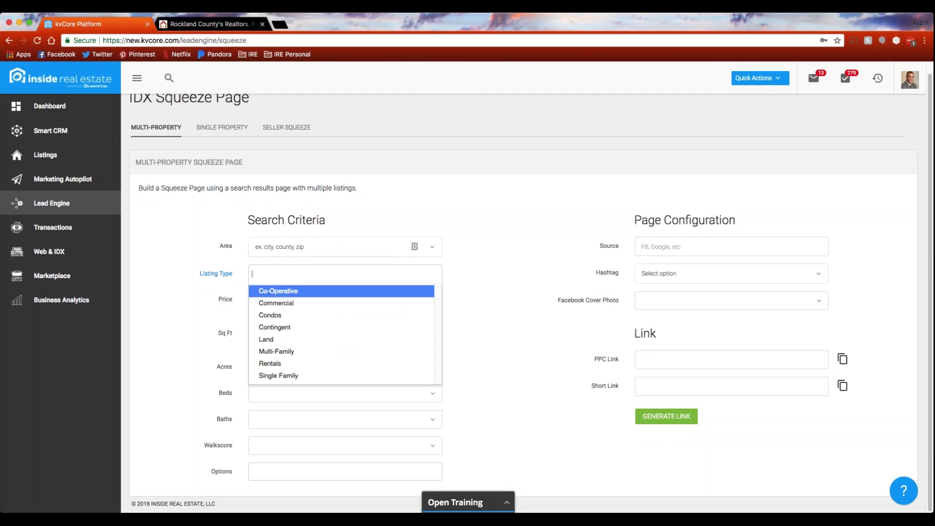
{"action": "left_click", "coordinate": [475, 298]}
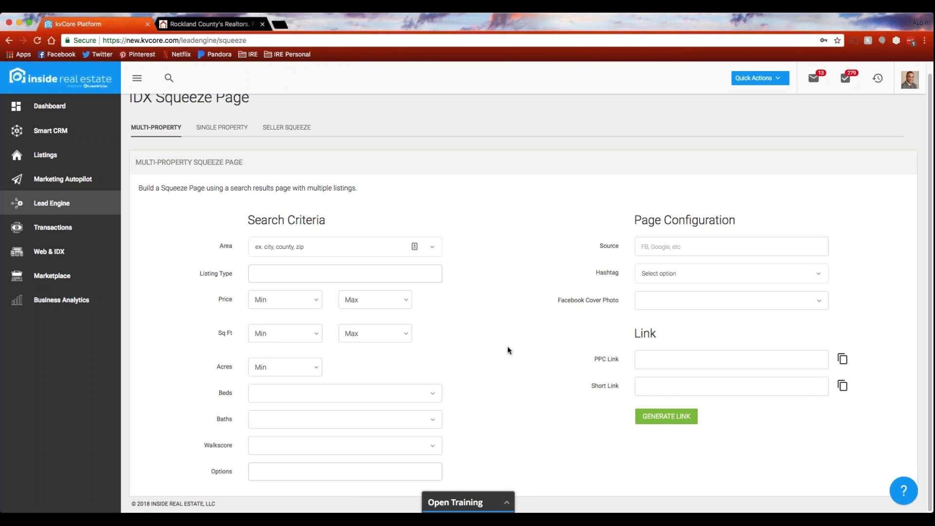
{"action": "scroll", "coordinate": [508, 350], "scroll_direction": "up", "scroll_amount": 1}
{"action": "left_click", "coordinate": [221, 140]}
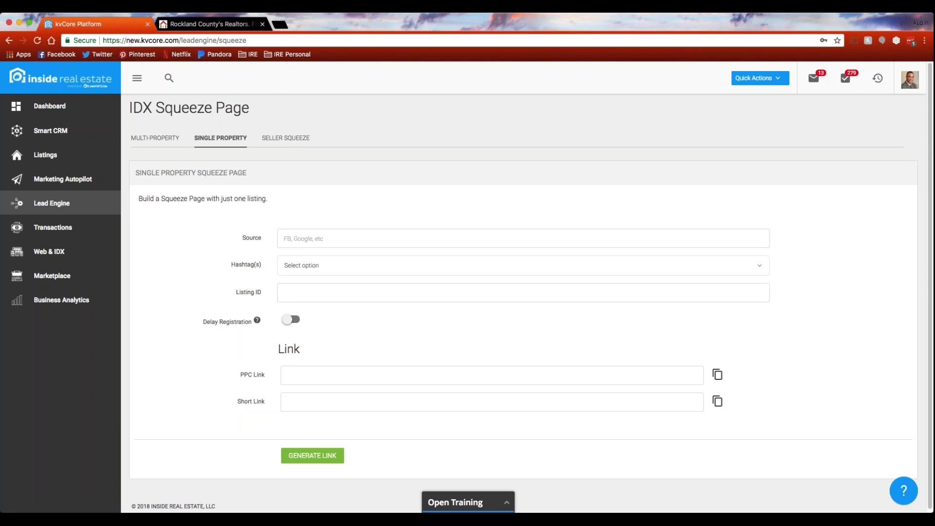
Switch to the Rockland County's Realtors tab showing the Wright Bros. Real Estate home page.
{"action": "left_click", "coordinate": [215, 28]}
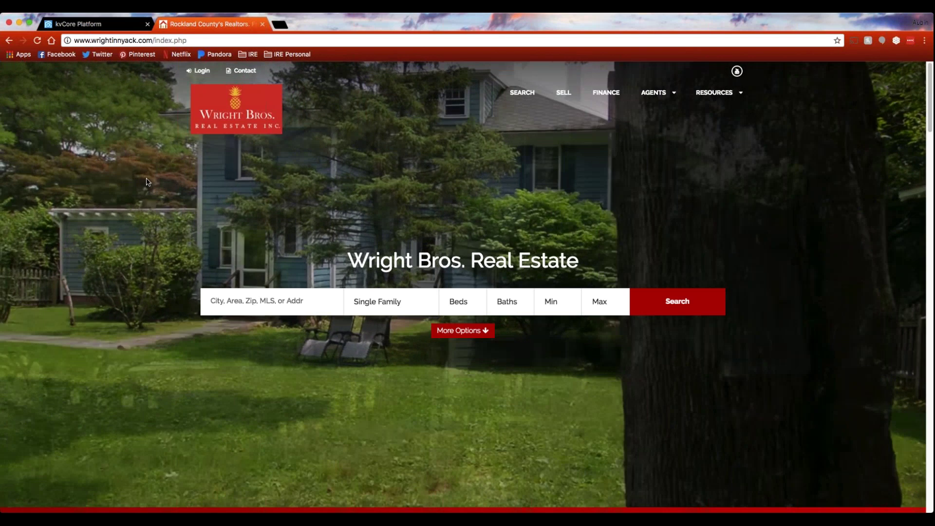
Open Bronx under Areas We Cover and browse its stats, listings and market chart.
{"action": "scroll", "coordinate": [165, 176], "scroll_direction": "down", "scroll_amount": 1}
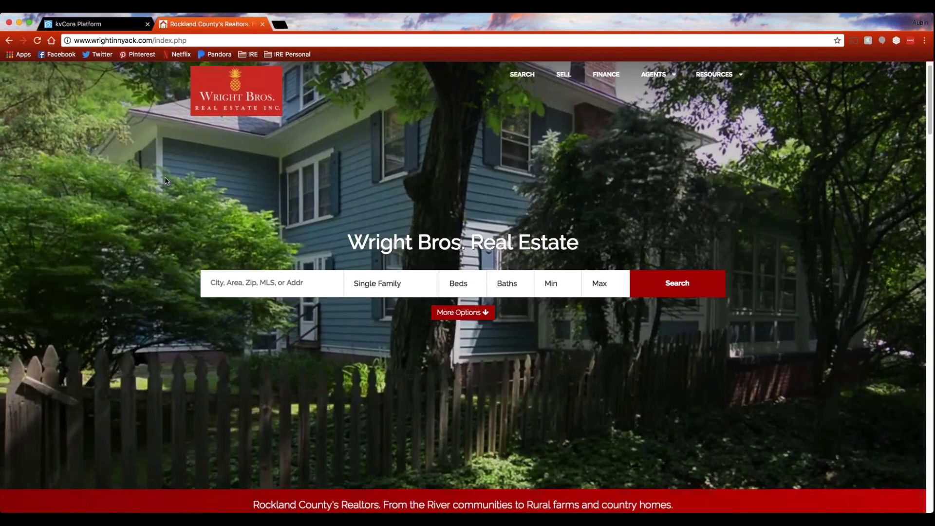
{"action": "scroll", "coordinate": [164, 181], "scroll_direction": "down", "scroll_amount": 10}
{"action": "scroll", "coordinate": [165, 182], "scroll_direction": "down", "scroll_amount": 15}
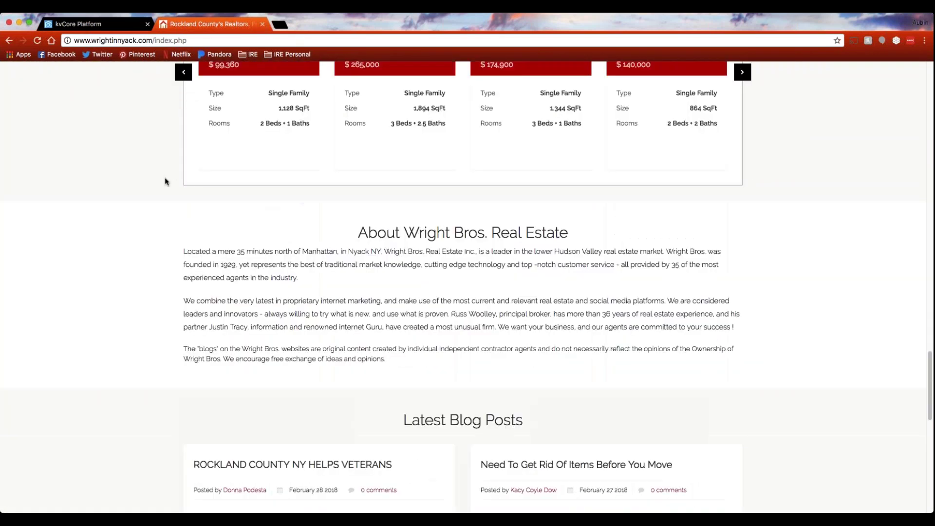
{"action": "scroll", "coordinate": [165, 182], "scroll_direction": "down", "scroll_amount": 8}
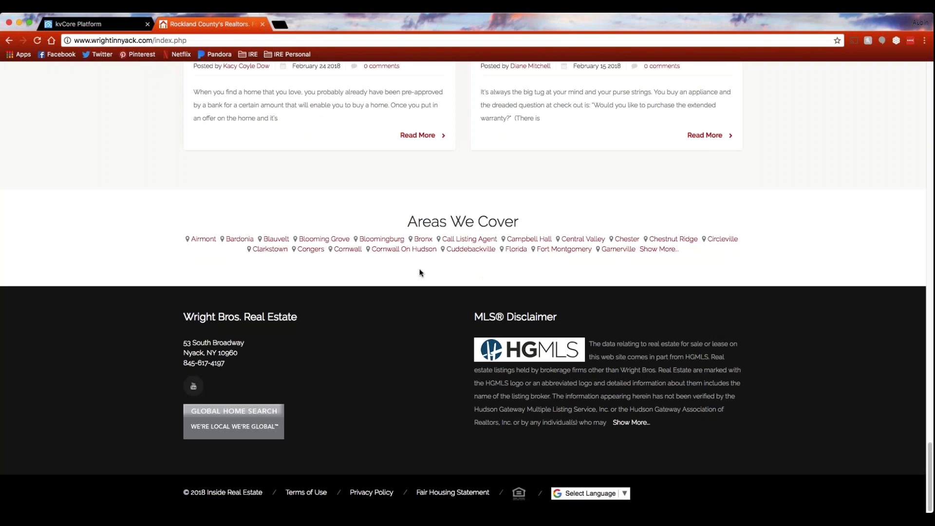
{"action": "left_click", "coordinate": [422, 241]}
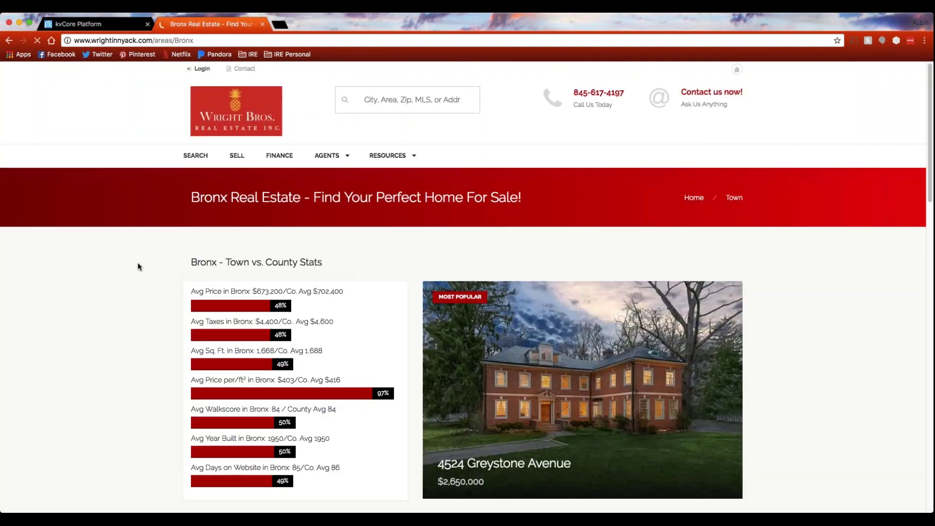
{"action": "scroll", "coordinate": [139, 266], "scroll_direction": "down", "scroll_amount": 1}
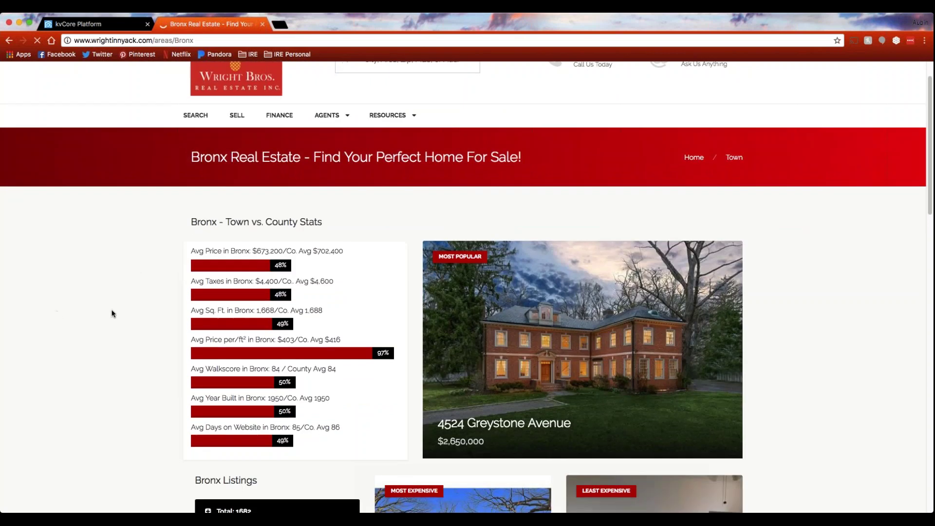
{"action": "scroll", "coordinate": [112, 314], "scroll_direction": "down", "scroll_amount": 5}
{"action": "scroll", "coordinate": [118, 312], "scroll_direction": "down", "scroll_amount": 12}
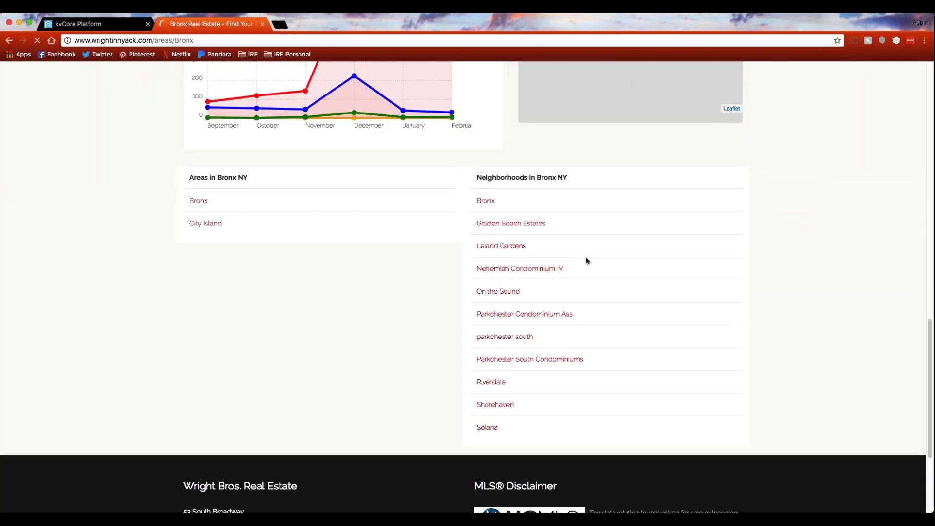
{"action": "scroll", "coordinate": [232, 394], "scroll_direction": "up", "scroll_amount": 20}
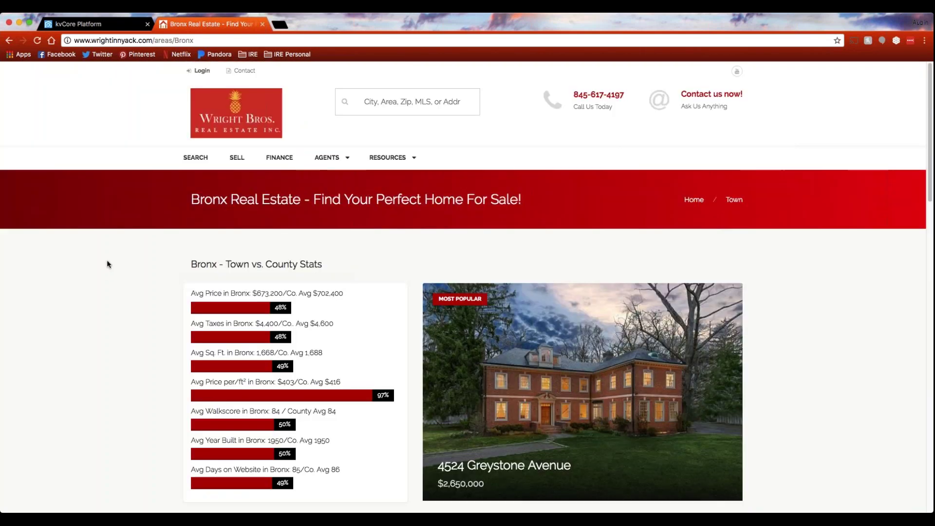
Switch to the kvCore Platform tab, then back to the Bronx Real Estate page.
{"action": "left_click", "coordinate": [108, 26]}
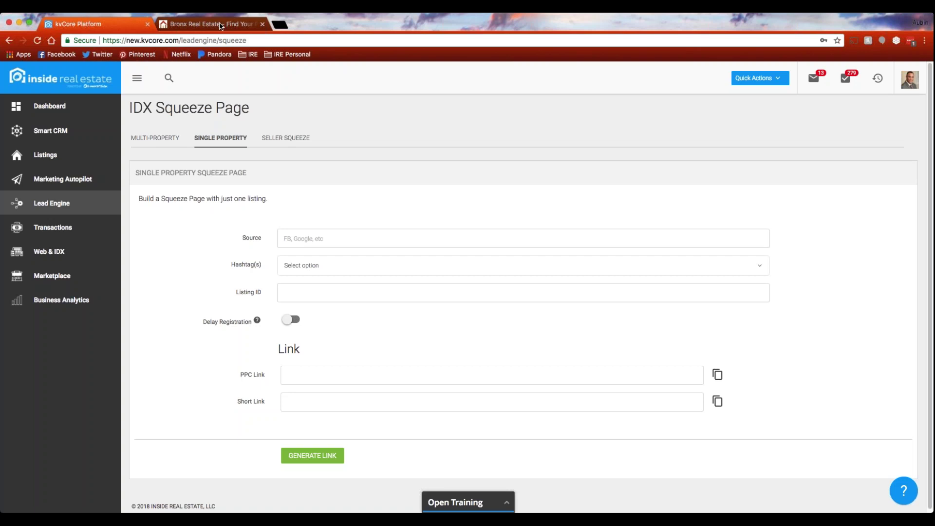
{"action": "left_click", "coordinate": [220, 25]}
Return to the Wright Bros. home page via its logo and browse it back to the search bar.
{"action": "left_click", "coordinate": [240, 118]}
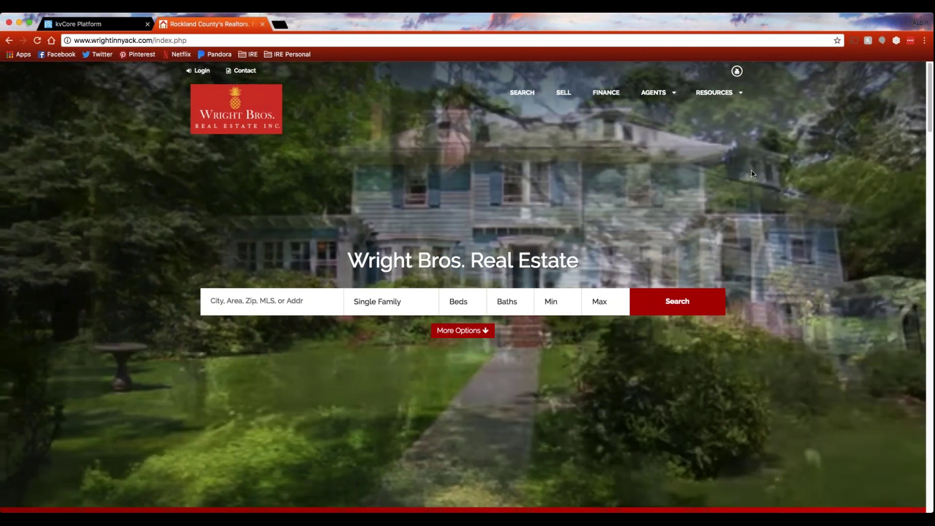
{"action": "scroll", "coordinate": [770, 200], "scroll_direction": "down", "scroll_amount": 15}
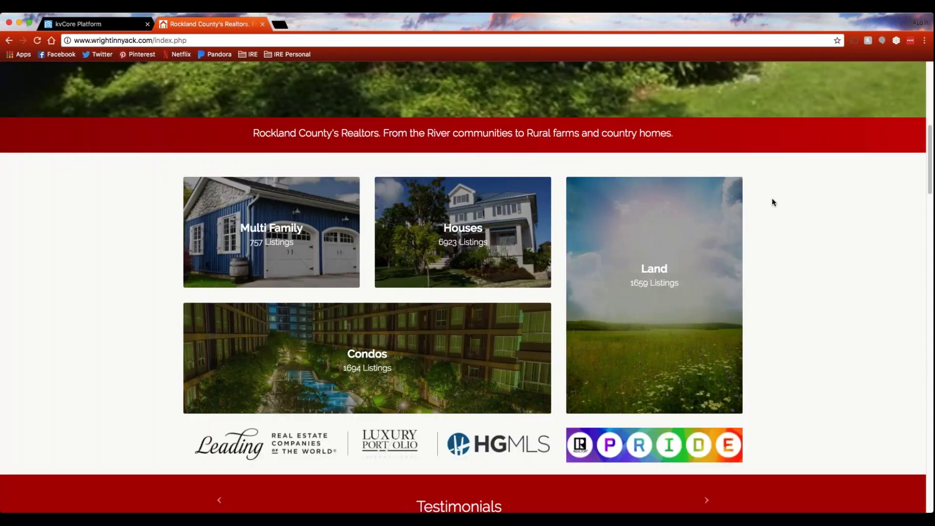
{"action": "scroll", "coordinate": [772, 201], "scroll_direction": "up", "scroll_amount": 5}
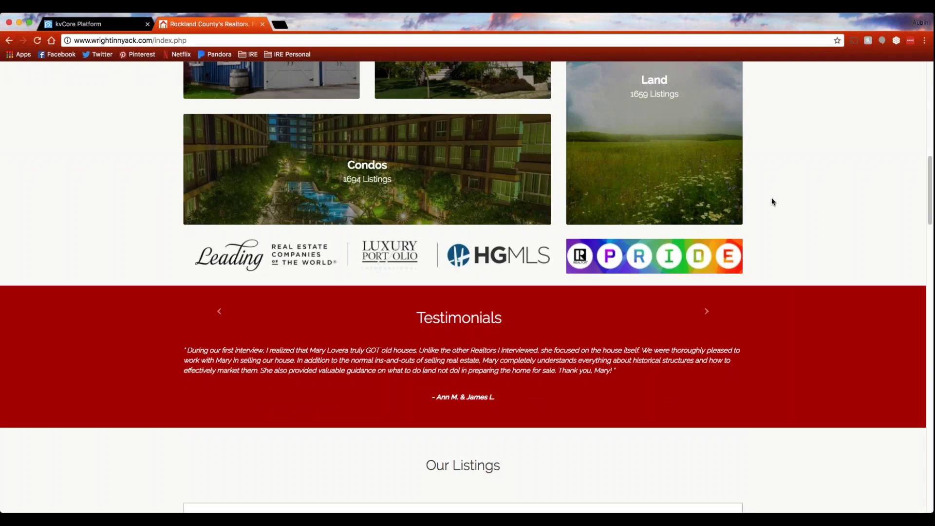
{"action": "scroll", "coordinate": [772, 201], "scroll_direction": "up", "scroll_amount": 2}
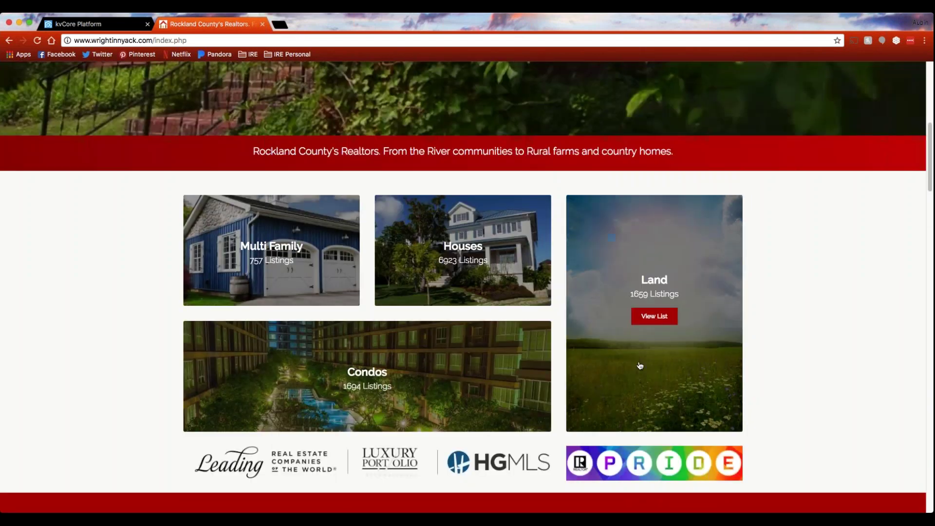
{"action": "scroll", "coordinate": [116, 252], "scroll_direction": "down", "scroll_amount": 5}
{"action": "scroll", "coordinate": [116, 254], "scroll_direction": "up", "scroll_amount": 7}
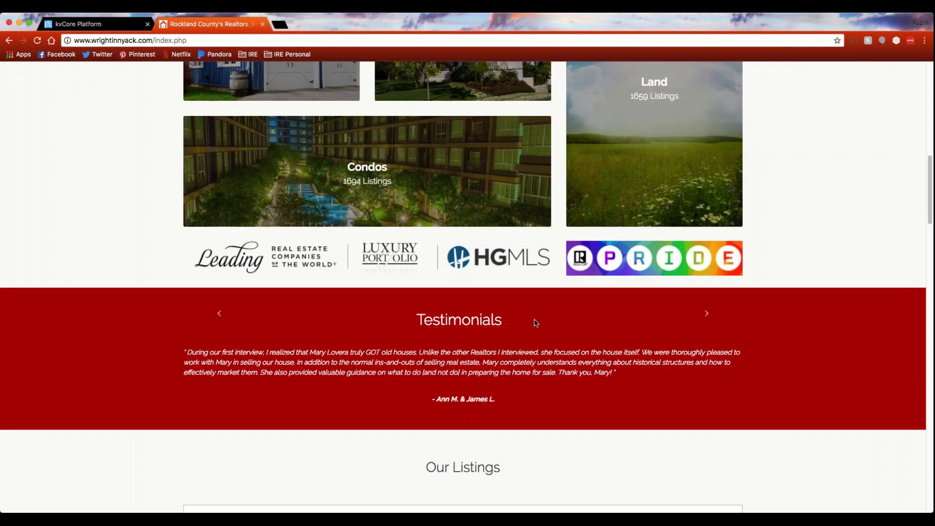
{"action": "scroll", "coordinate": [536, 323], "scroll_direction": "down", "scroll_amount": 15}
{"action": "scroll", "coordinate": [466, 404], "scroll_direction": "down", "scroll_amount": 10}
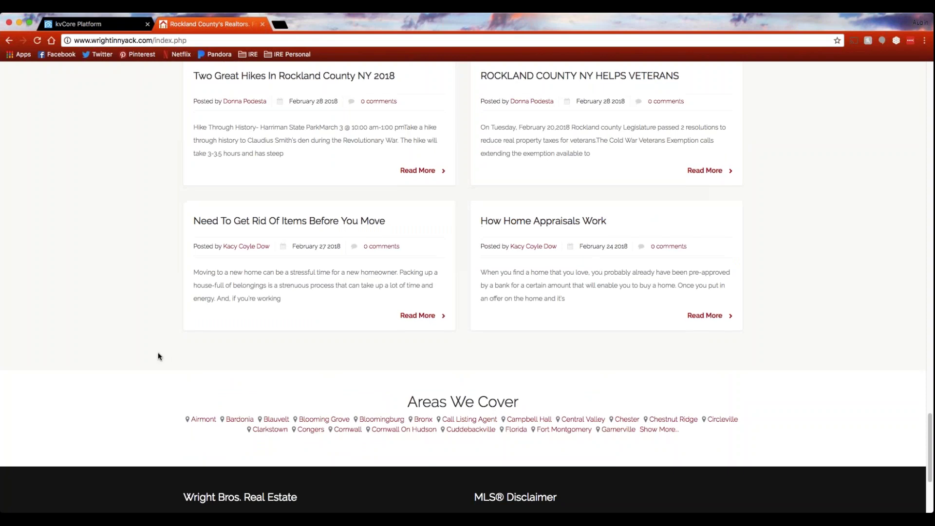
{"action": "scroll", "coordinate": [157, 352], "scroll_direction": "down", "scroll_amount": 4}
{"action": "scroll", "coordinate": [106, 388], "scroll_direction": "up", "scroll_amount": 20}
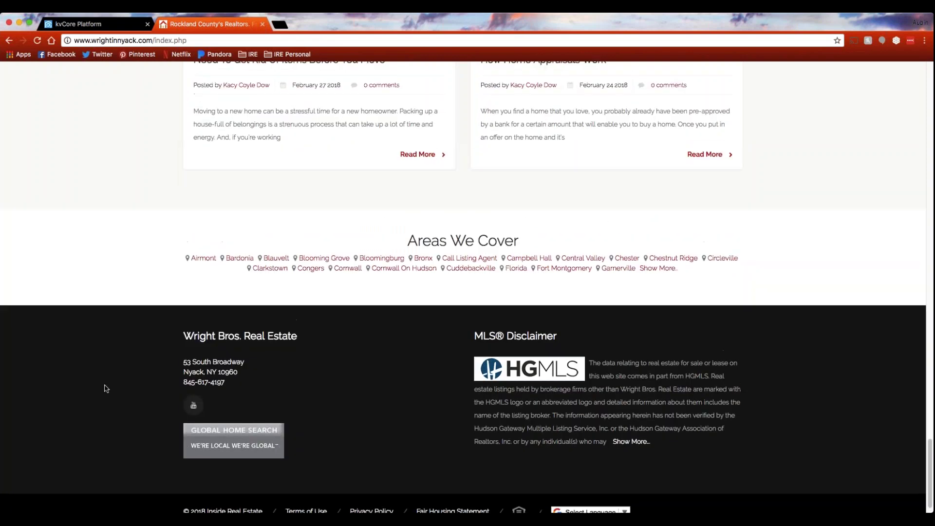
{"action": "scroll", "coordinate": [104, 388], "scroll_direction": "up", "scroll_amount": 10}
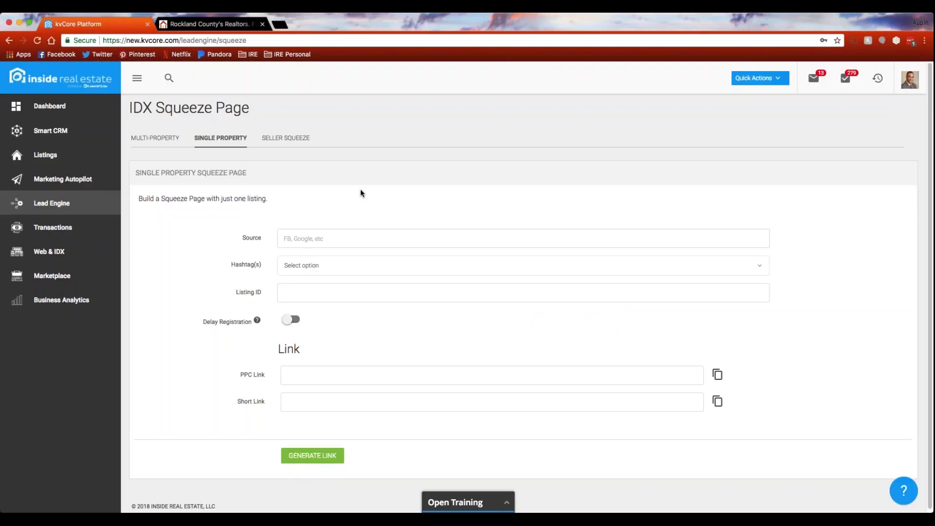
Switch to the Multi-Property form of the kvCORE IDX Squeeze Page builder.
{"action": "left_click", "coordinate": [156, 138]}
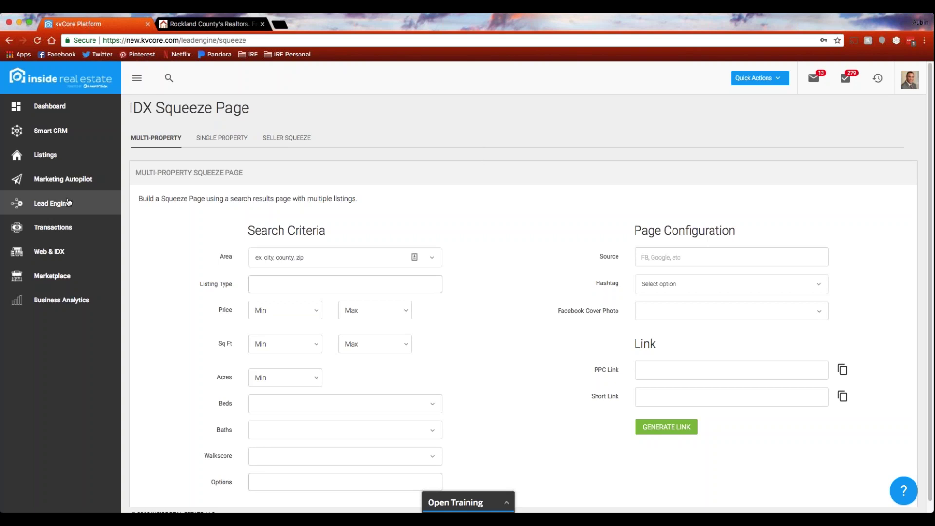
Open the Dashboard showing 2 inbound, 256 calls and 14 tasks for today.
{"action": "left_click", "coordinate": [51, 107]}
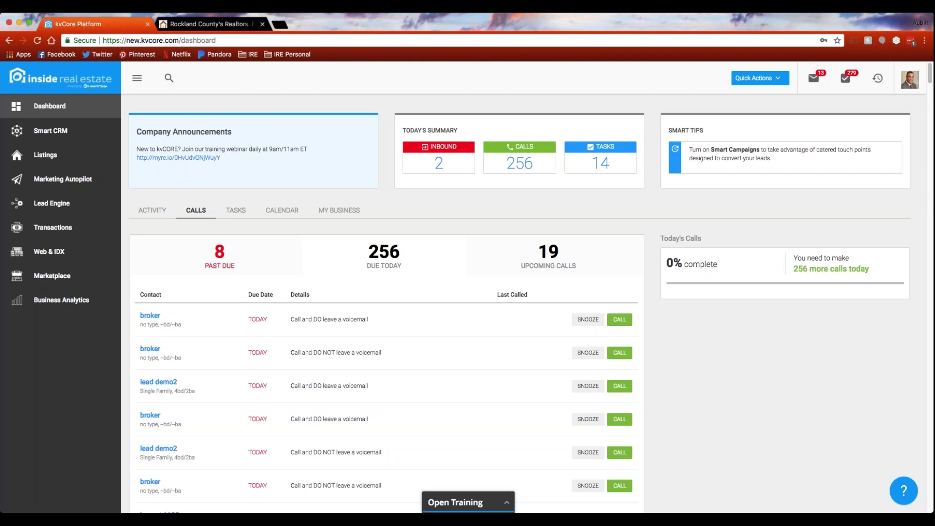
Show Activity for All Leads from the Inbound summary card and scroll through recent lead visits and questions.
{"action": "left_click", "coordinate": [439, 167]}
{"action": "scroll", "coordinate": [423, 379], "scroll_direction": "down", "scroll_amount": 3}
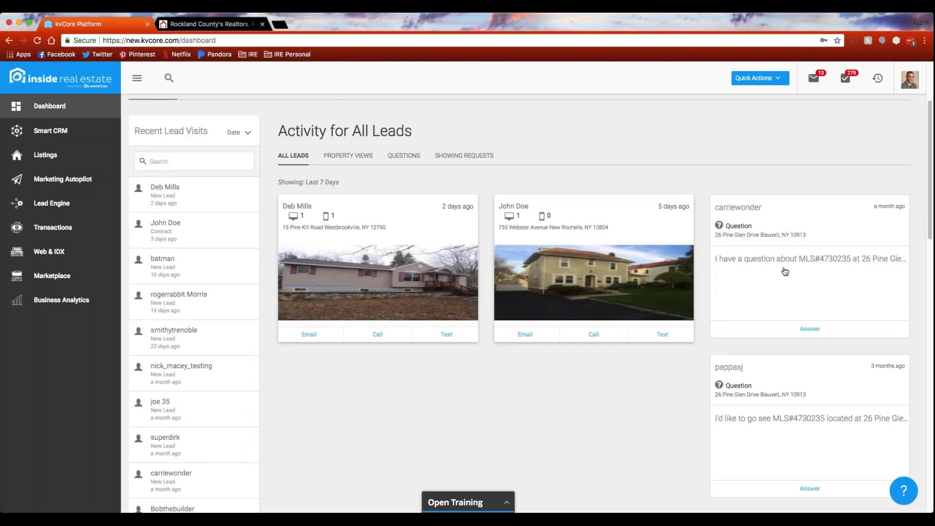
{"action": "scroll", "coordinate": [491, 399], "scroll_direction": "up", "scroll_amount": 3}
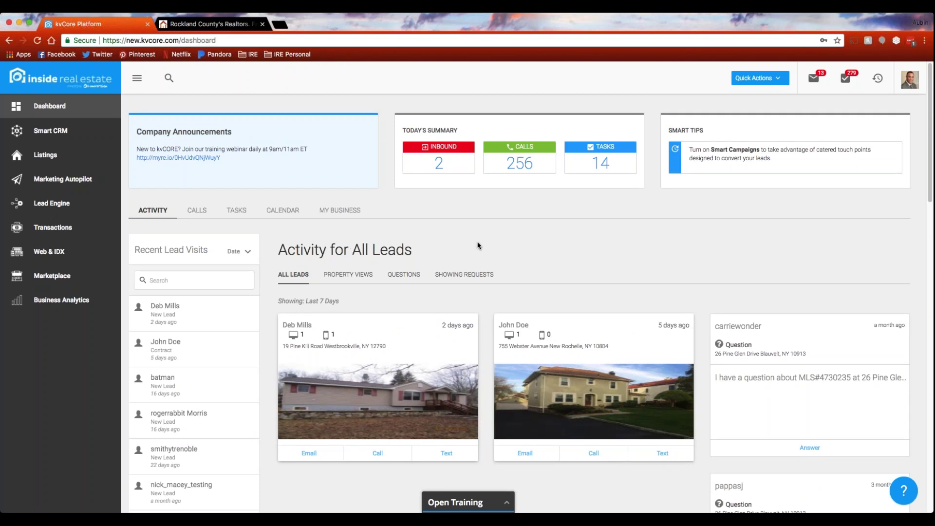
{"action": "scroll", "coordinate": [483, 244], "scroll_direction": "down", "scroll_amount": 2}
{"action": "scroll", "coordinate": [483, 245], "scroll_direction": "down", "scroll_amount": 1}
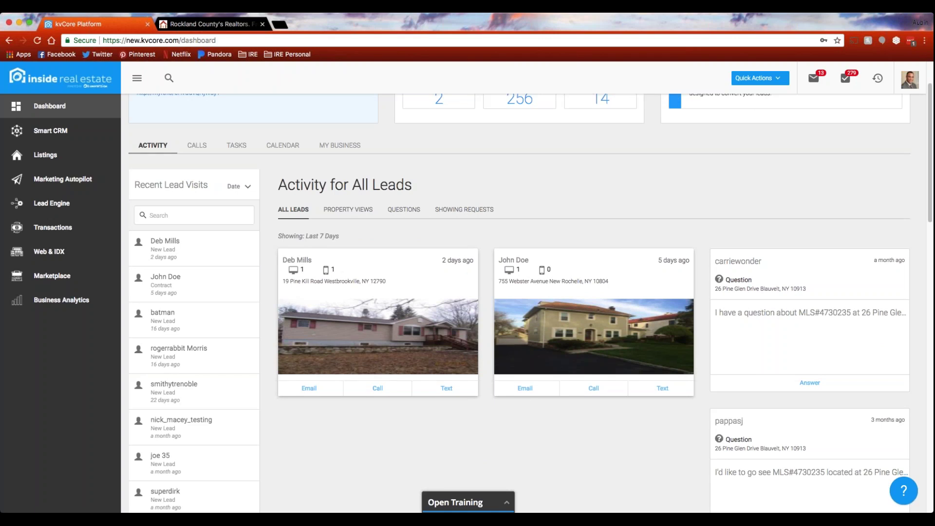
{"action": "left_click", "coordinate": [378, 391]}
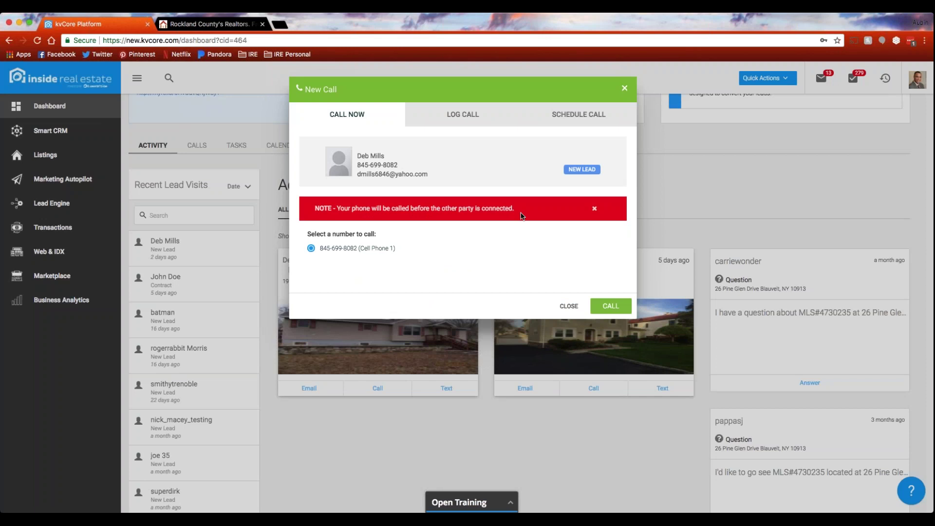
{"action": "left_click", "coordinate": [462, 117]}
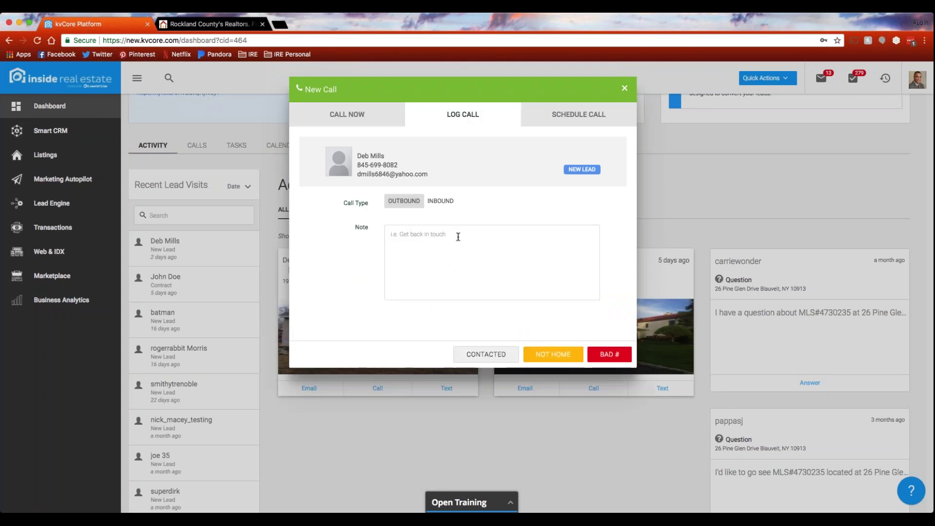
{"action": "left_click", "coordinate": [593, 116]}
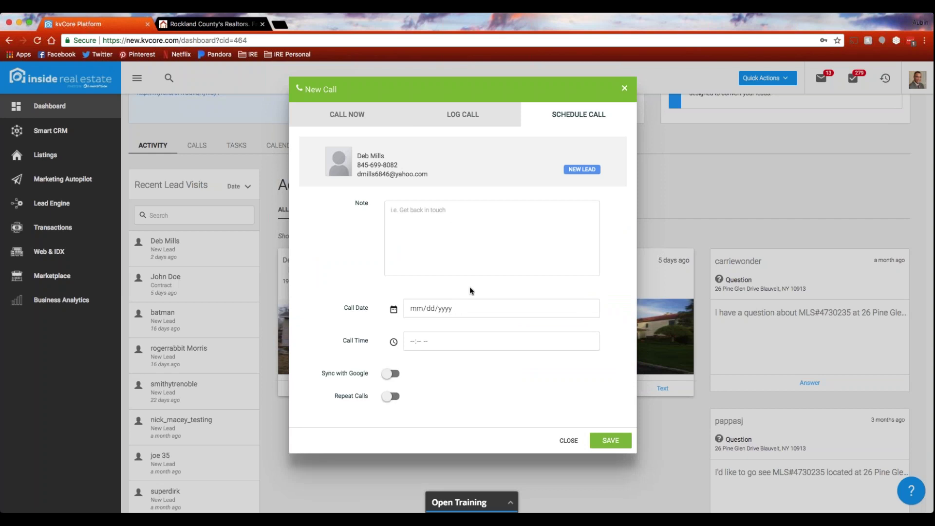
{"action": "left_click", "coordinate": [568, 441]}
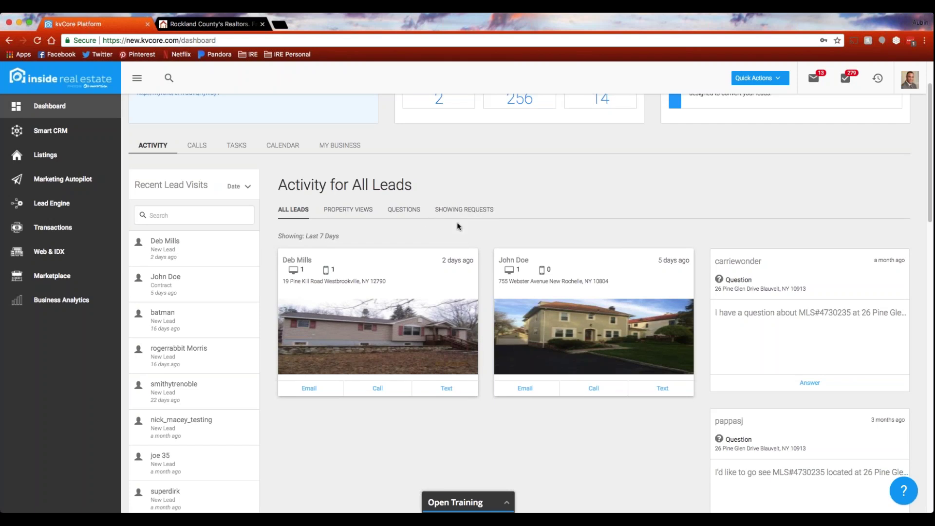
{"action": "scroll", "coordinate": [458, 226], "scroll_direction": "up", "scroll_amount": 3}
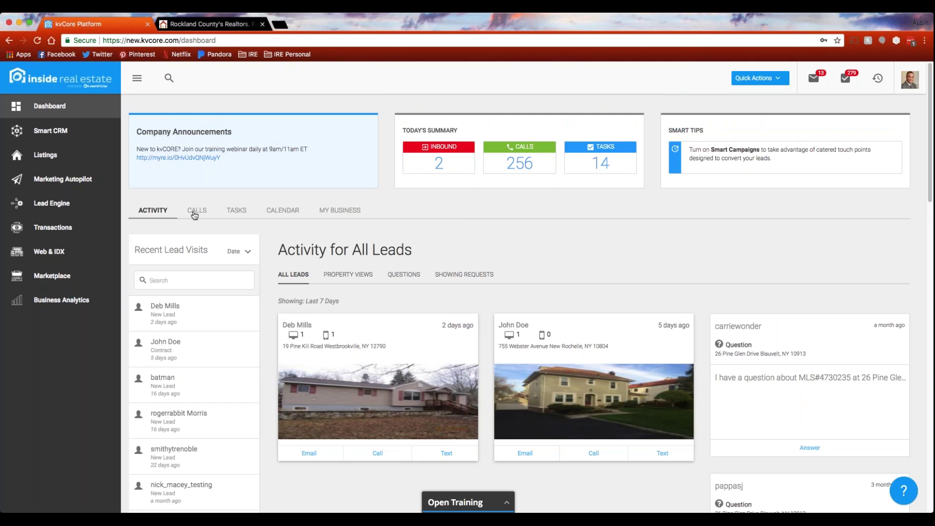
Go to the Smart CRM leads list from the sidebar.
{"action": "left_click", "coordinate": [61, 132]}
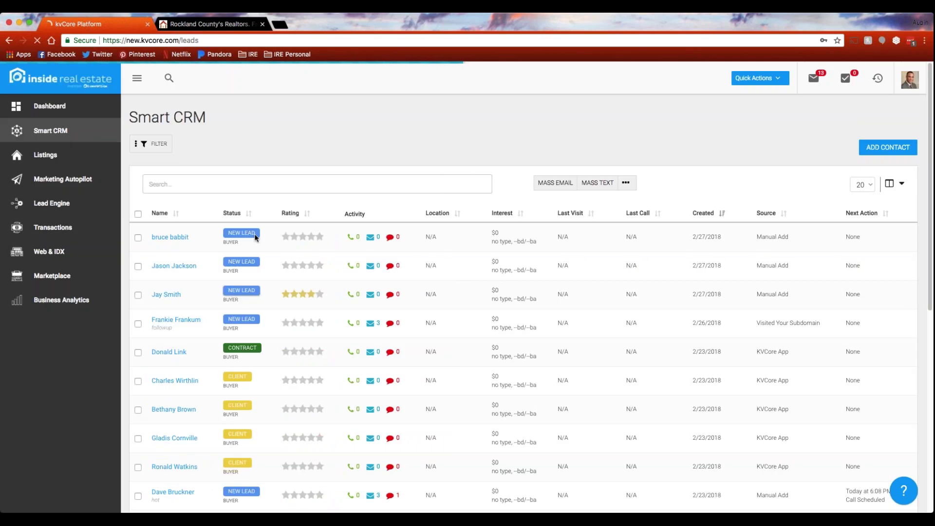
{"action": "left_click", "coordinate": [285, 295]}
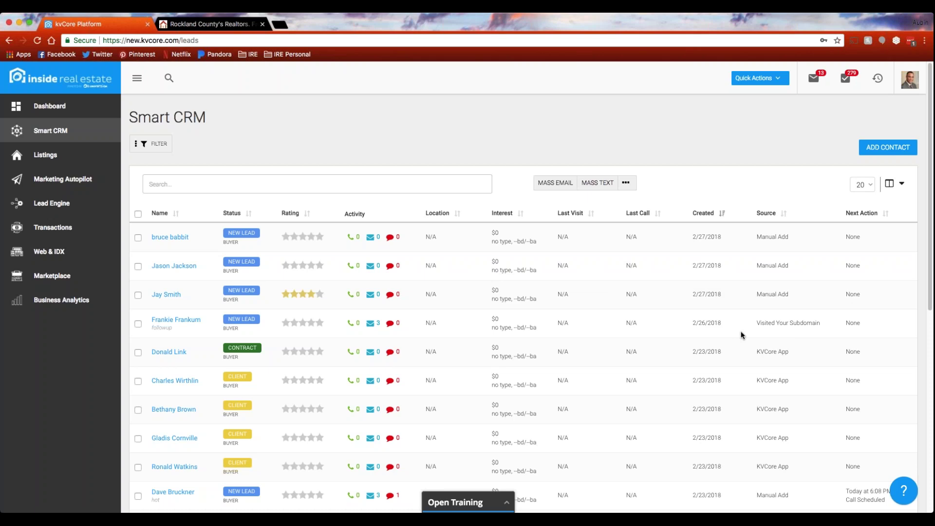
{"action": "left_click", "coordinate": [895, 184]}
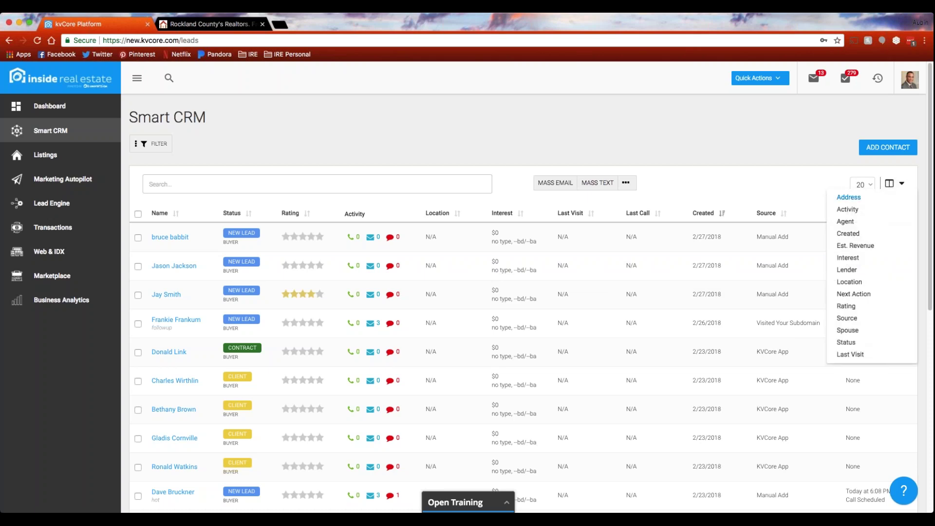
Add the Est. Revenue column to the lead table, then remove it again.
{"action": "left_click", "coordinate": [869, 249]}
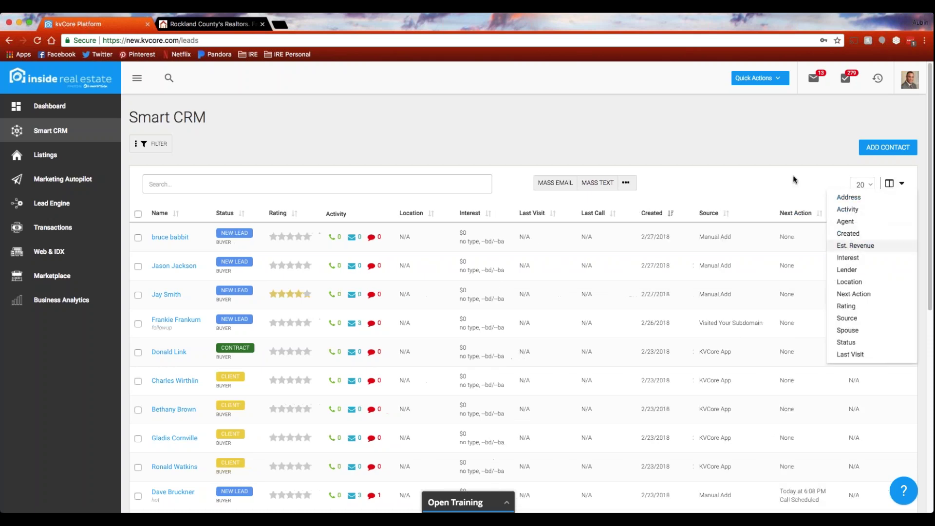
{"action": "left_click", "coordinate": [800, 171]}
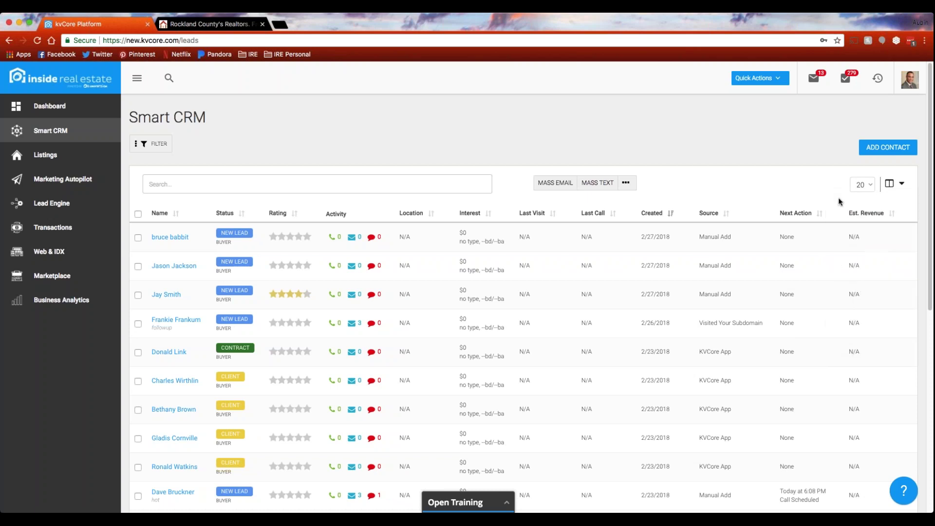
{"action": "left_click", "coordinate": [896, 184]}
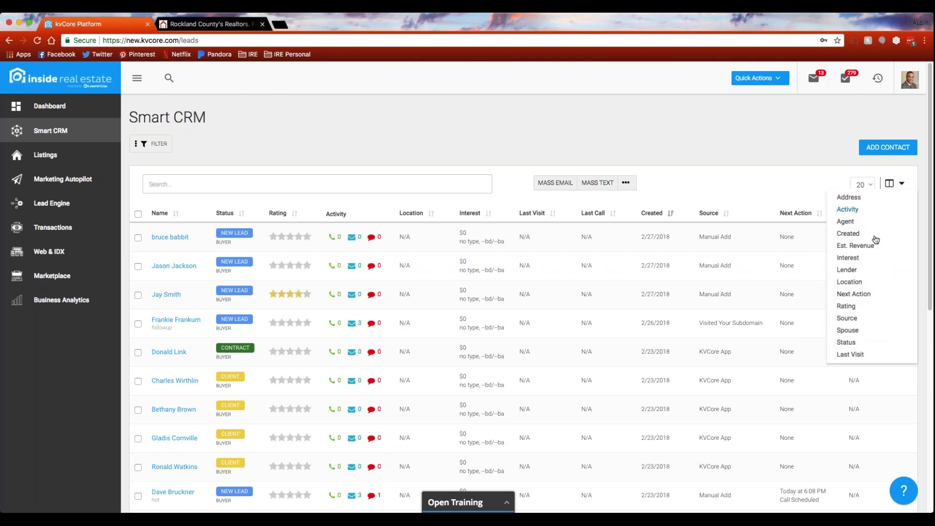
{"action": "left_click", "coordinate": [869, 250]}
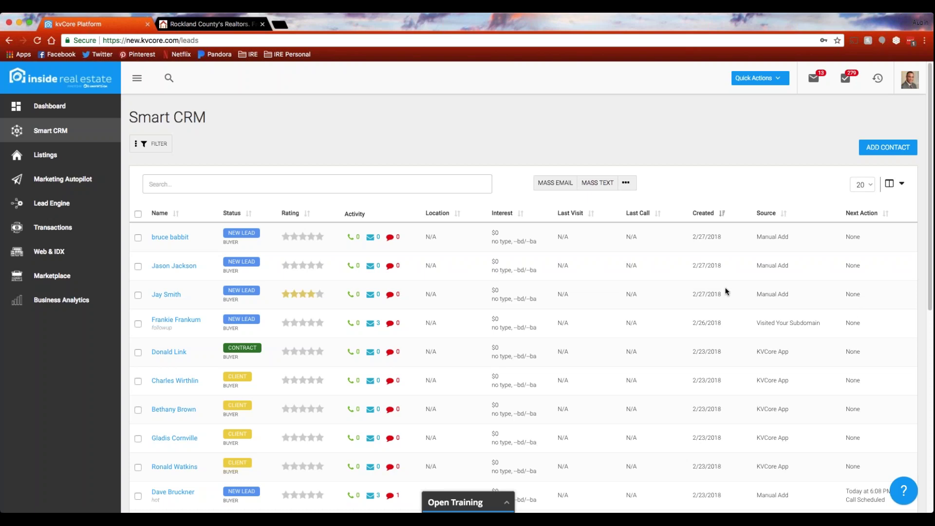
Try the bulk actions menu, tick and untick three lead rows, and open the Filters panel.
{"action": "left_click", "coordinate": [627, 184]}
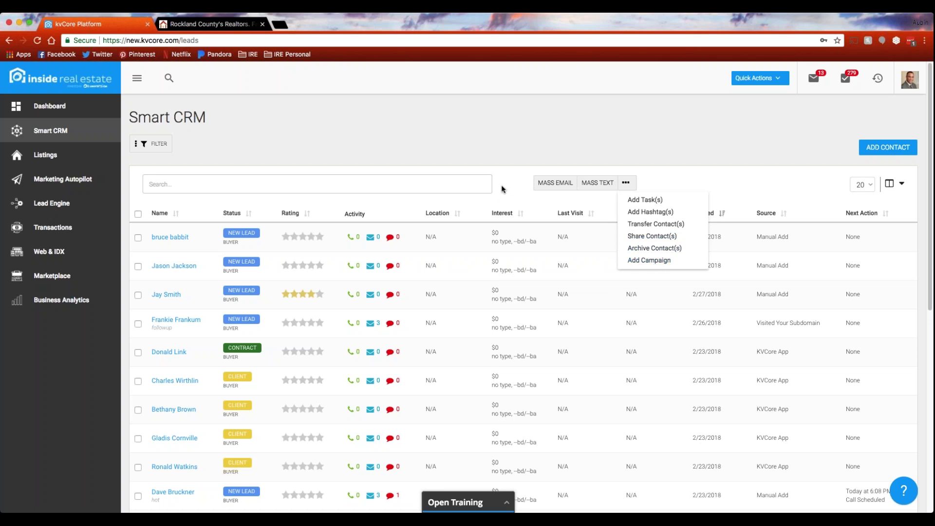
{"action": "left_click", "coordinate": [138, 238]}
{"action": "left_click", "coordinate": [137, 266]}
{"action": "left_click", "coordinate": [138, 294]}
{"action": "left_click", "coordinate": [138, 237]}
{"action": "left_click", "coordinate": [138, 267]}
{"action": "left_click", "coordinate": [138, 295]}
{"action": "left_click", "coordinate": [156, 145]}
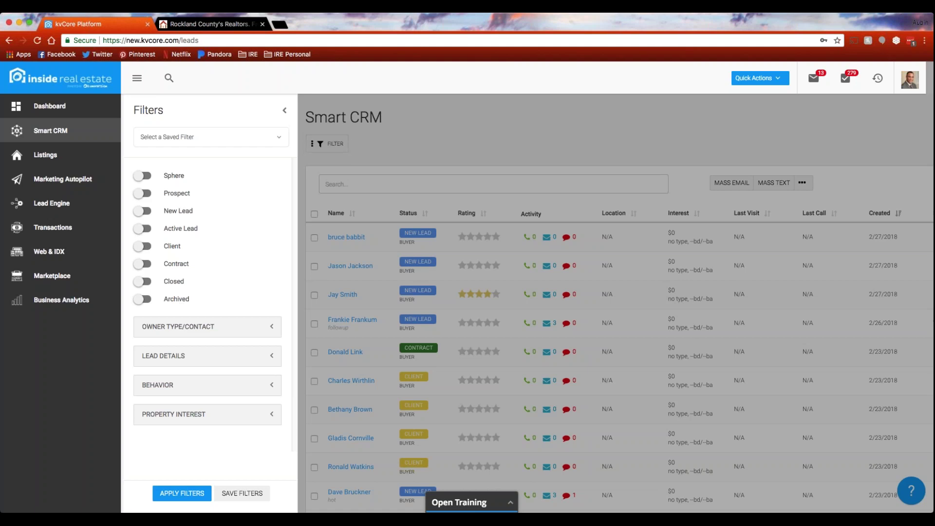
Expand the Lead Details and Behavior filter sections and review their options.
{"action": "left_click", "coordinate": [243, 357]}
{"action": "scroll", "coordinate": [244, 375], "scroll_direction": "down", "scroll_amount": 5}
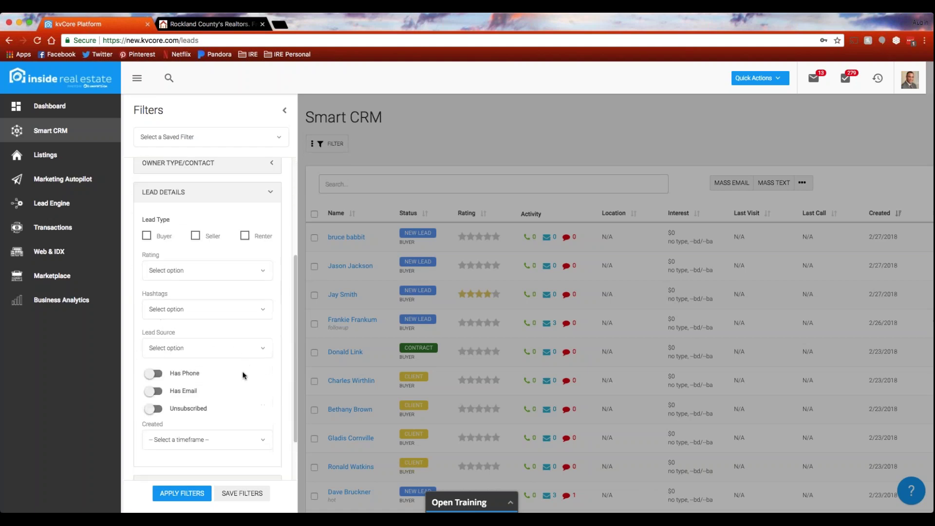
{"action": "scroll", "coordinate": [193, 388], "scroll_direction": "down", "scroll_amount": 3}
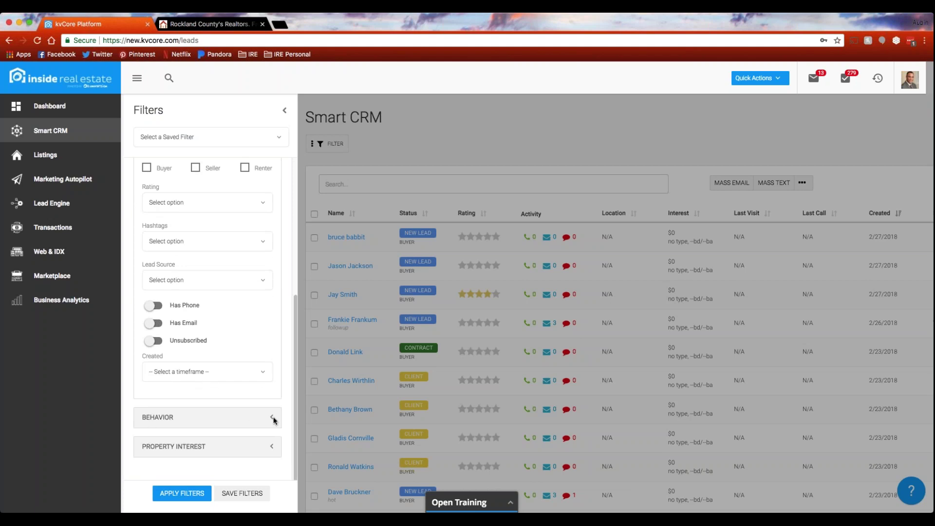
{"action": "left_click", "coordinate": [273, 419]}
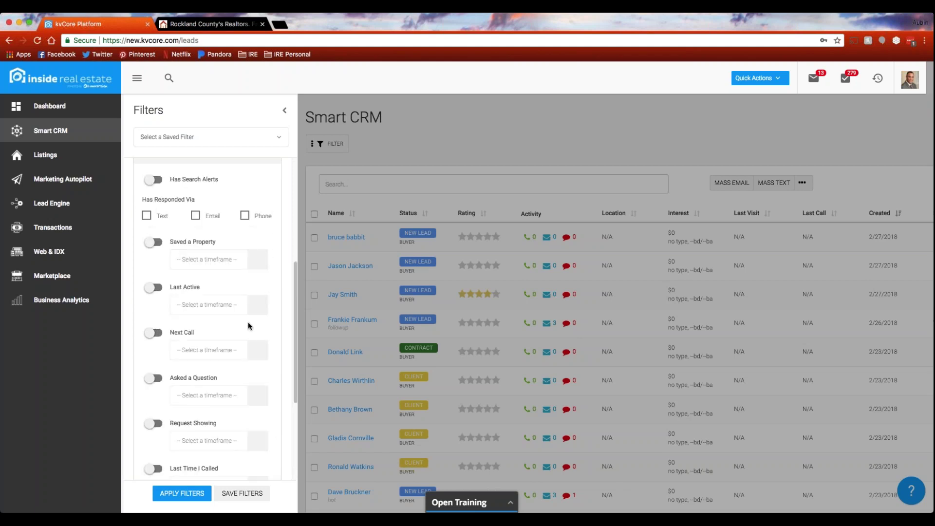
{"action": "scroll", "coordinate": [245, 324], "scroll_direction": "up", "scroll_amount": 1}
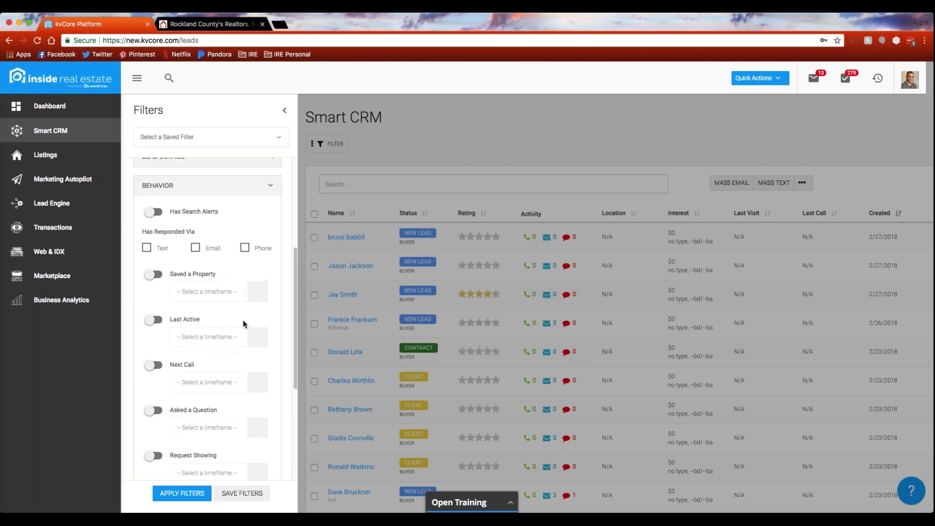
{"action": "scroll", "coordinate": [243, 324], "scroll_direction": "down", "scroll_amount": 1}
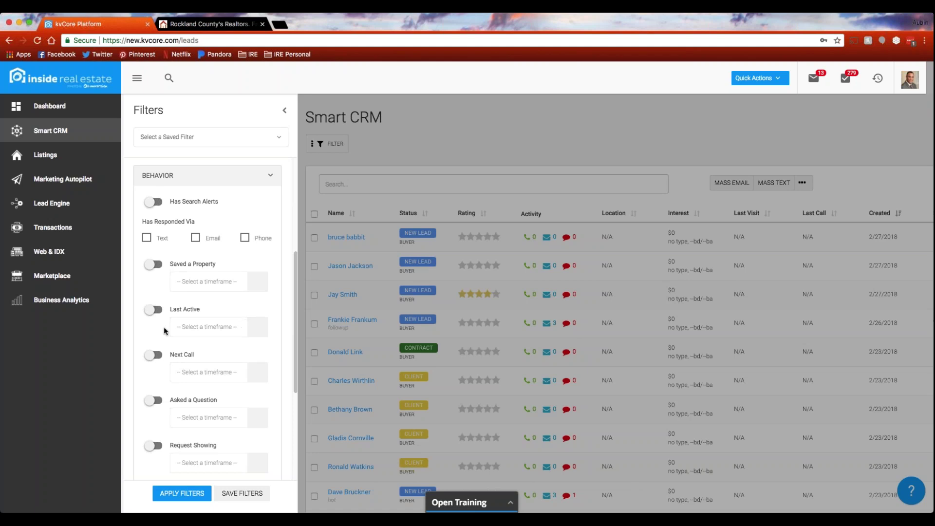
{"action": "scroll", "coordinate": [230, 207], "scroll_direction": "down", "scroll_amount": 2}
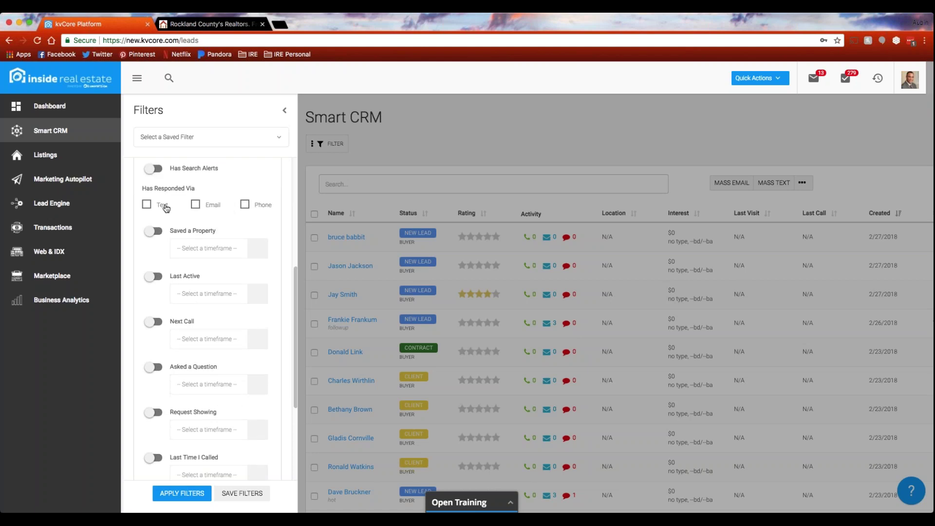
{"action": "scroll", "coordinate": [200, 262], "scroll_direction": "down", "scroll_amount": 4}
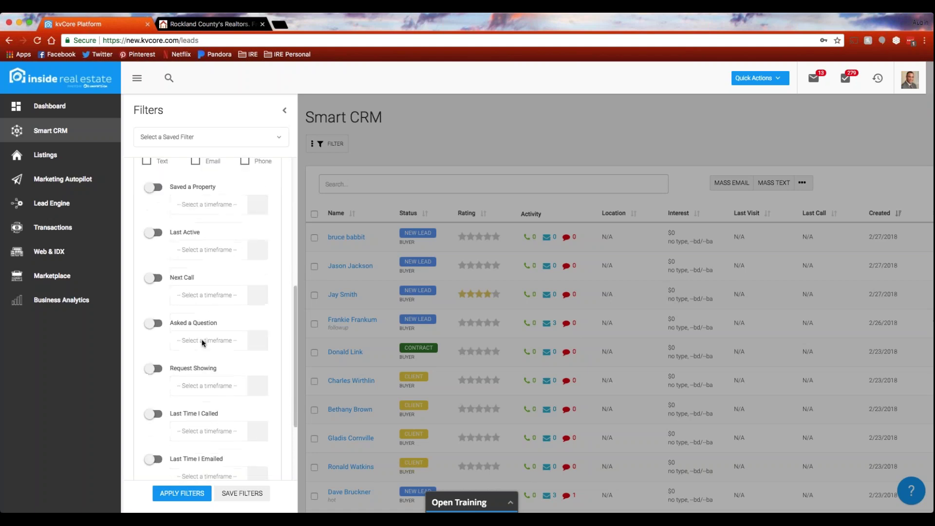
{"action": "scroll", "coordinate": [208, 359], "scroll_direction": "down", "scroll_amount": 2}
{"action": "scroll", "coordinate": [209, 358], "scroll_direction": "down", "scroll_amount": 3}
Expand the Property Interest filters, then collapse the Filters panel.
{"action": "left_click", "coordinate": [270, 446]}
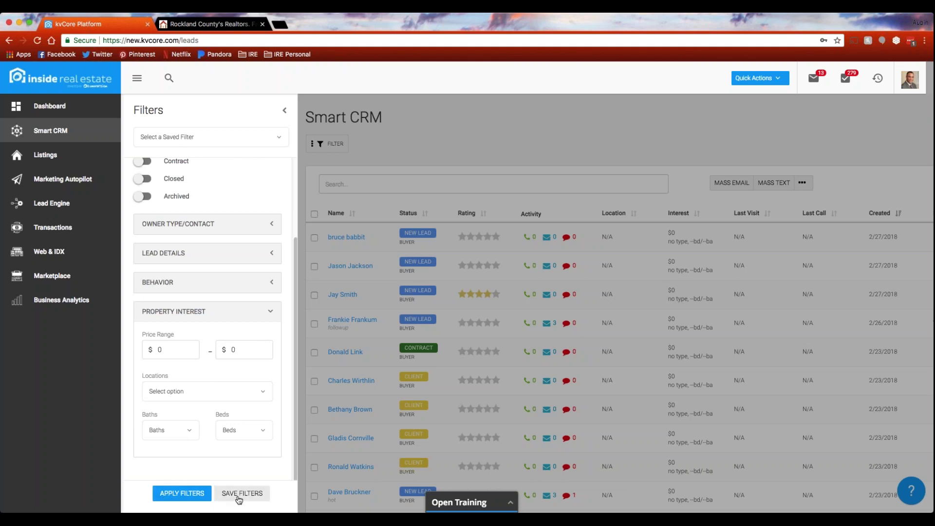
{"action": "scroll", "coordinate": [249, 414], "scroll_direction": "up", "scroll_amount": 5}
{"action": "scroll", "coordinate": [249, 414], "scroll_direction": "down", "scroll_amount": 5}
{"action": "scroll", "coordinate": [217, 250], "scroll_direction": "up", "scroll_amount": 5}
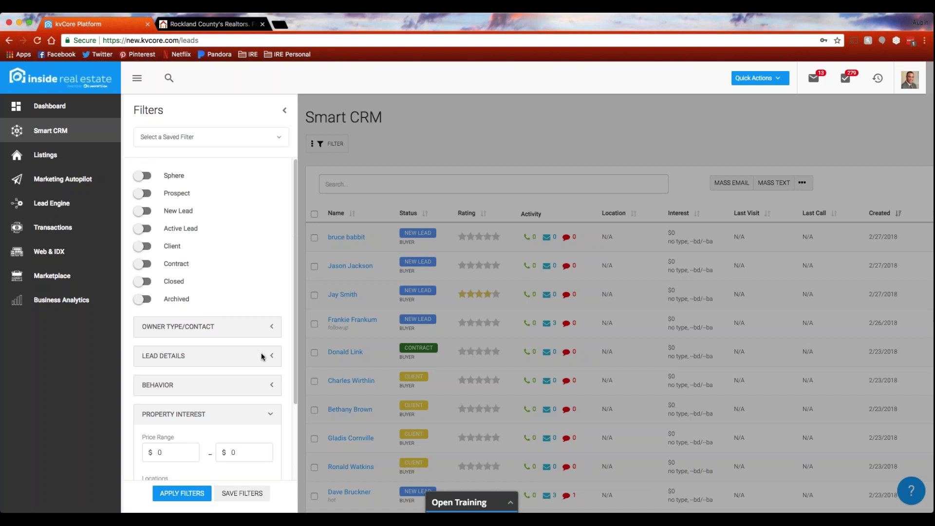
{"action": "left_click", "coordinate": [285, 112]}
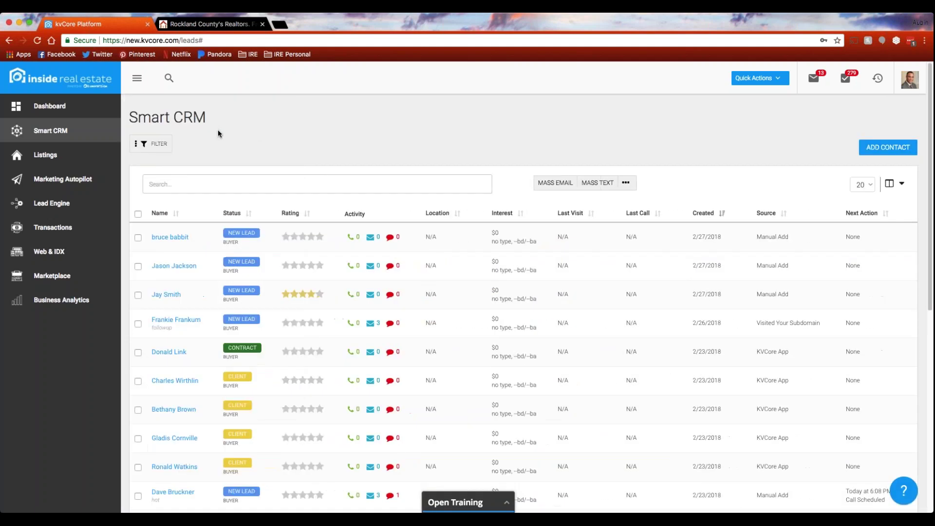
Visit Property Listings, open and close its extra actions menu, then go to Marketing Autopilot.
{"action": "left_click", "coordinate": [44, 156]}
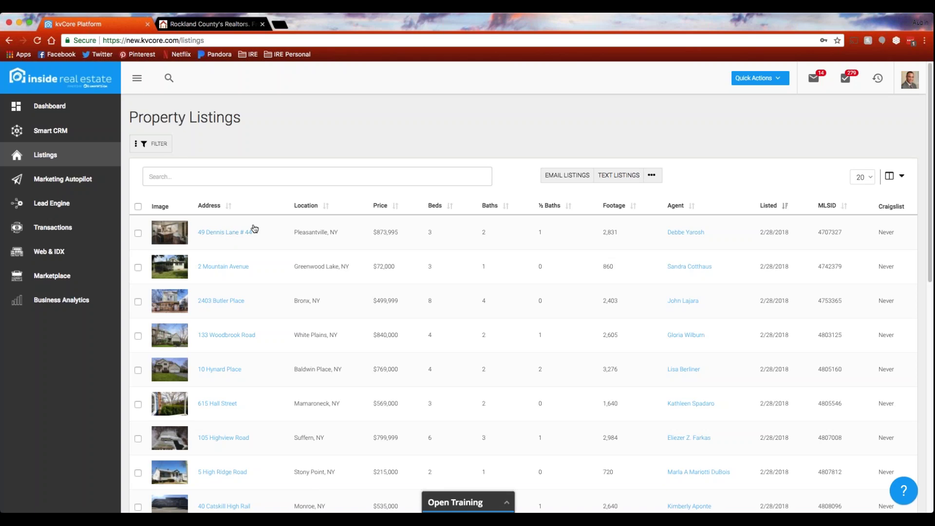
{"action": "left_click", "coordinate": [652, 175]}
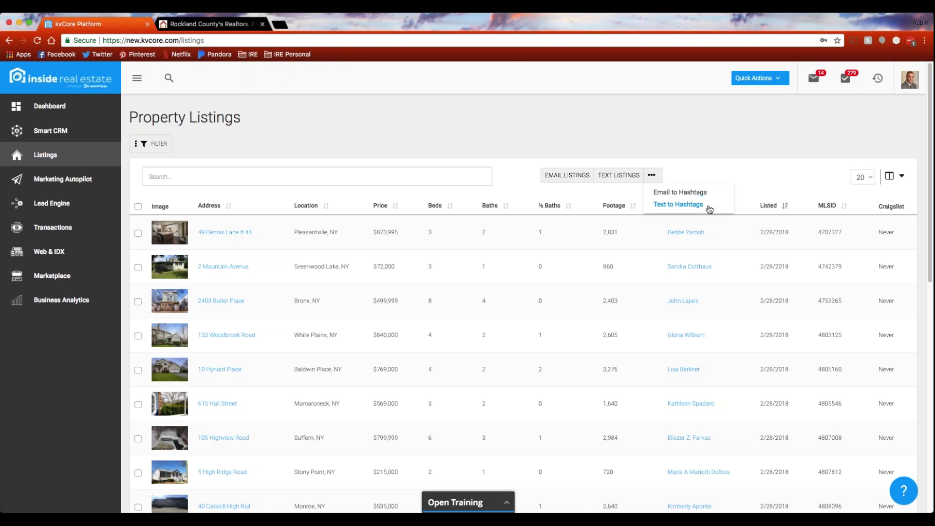
{"action": "left_click", "coordinate": [706, 175]}
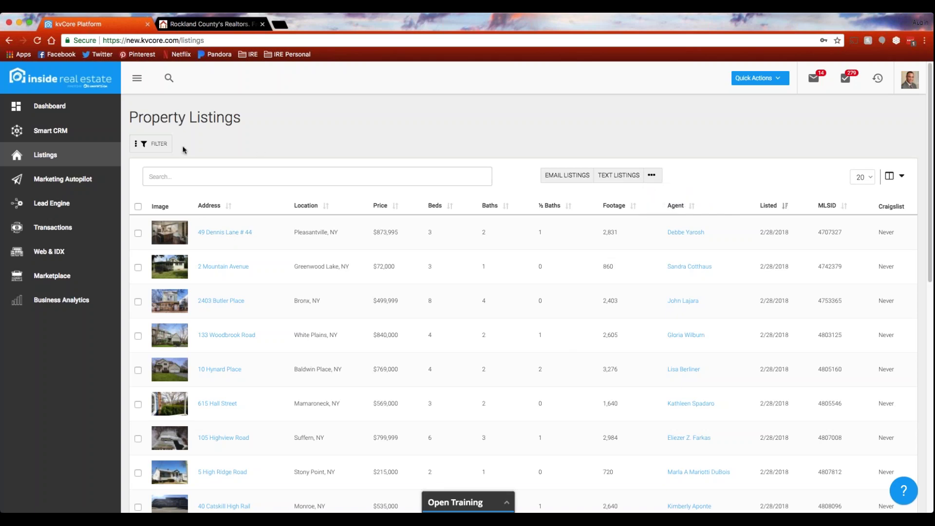
{"action": "left_click", "coordinate": [71, 183]}
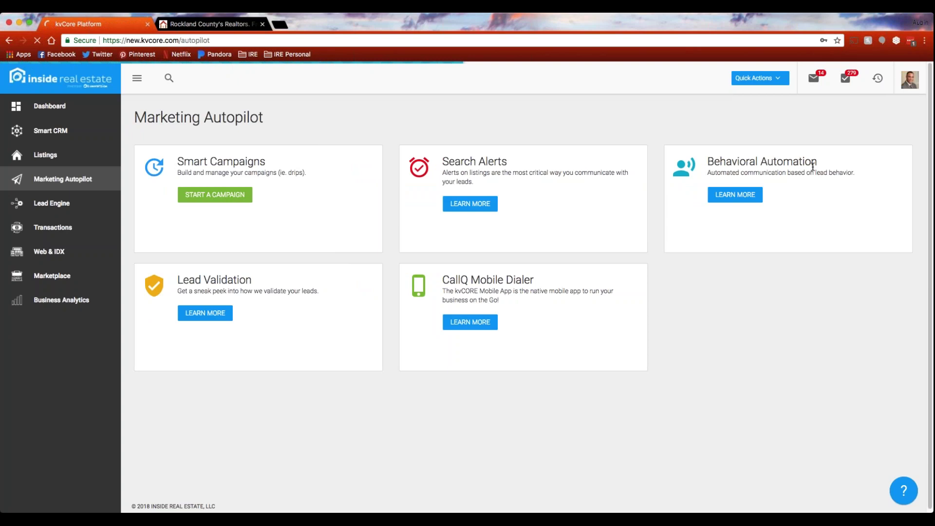
{"action": "left_click", "coordinate": [742, 198]}
{"action": "left_click", "coordinate": [735, 196]}
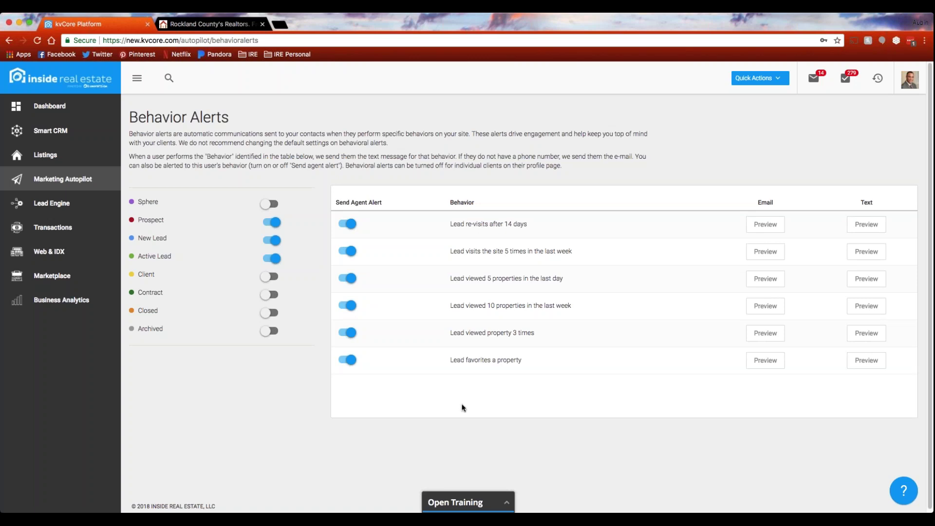
{"action": "left_click", "coordinate": [61, 181]}
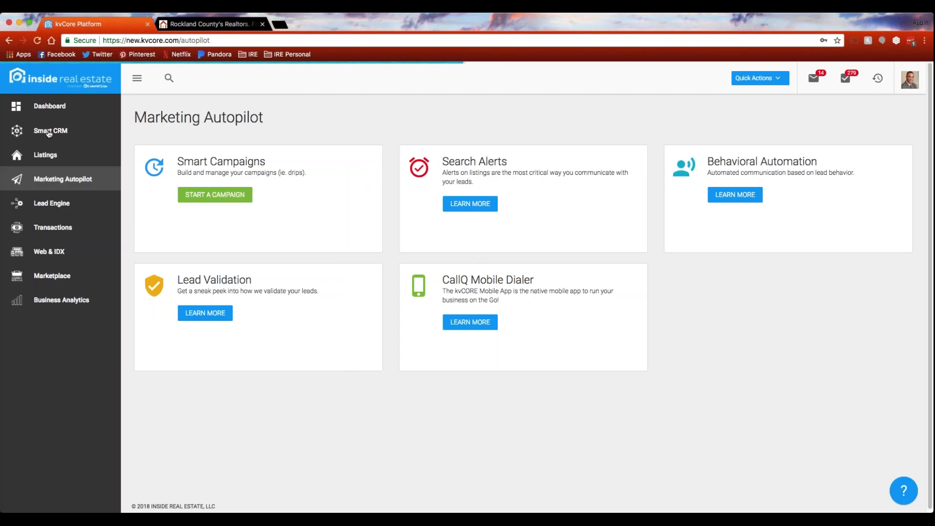
Return to the Smart CRM list, open a lead's profile and view its Alerts tab.
{"action": "left_click", "coordinate": [48, 132]}
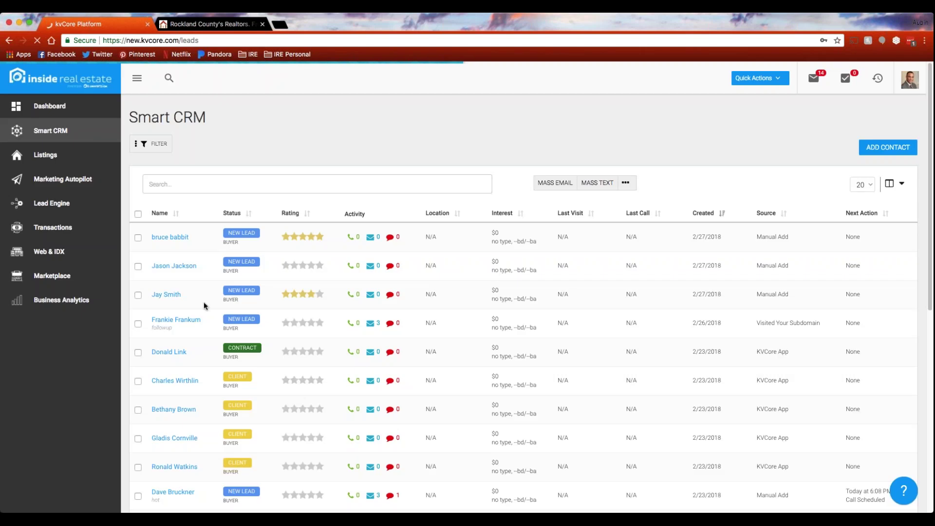
{"action": "left_click", "coordinate": [184, 323]}
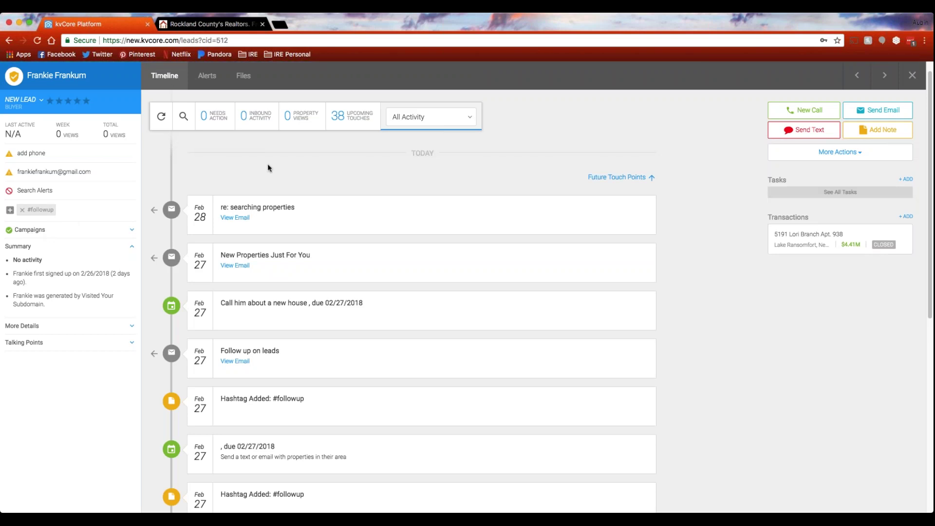
{"action": "left_click", "coordinate": [208, 78]}
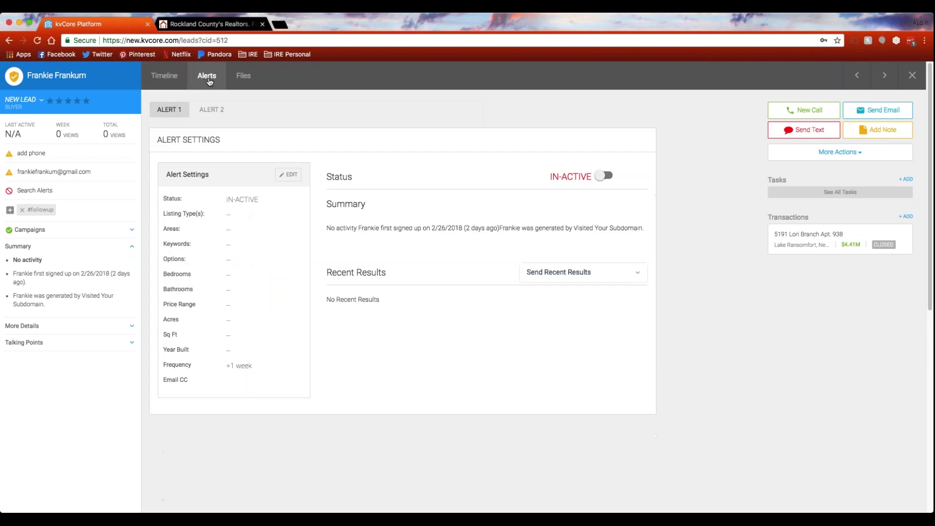
Edit Alert 1's search settings, scrolling down to the email CC field and back up.
{"action": "left_click", "coordinate": [290, 176]}
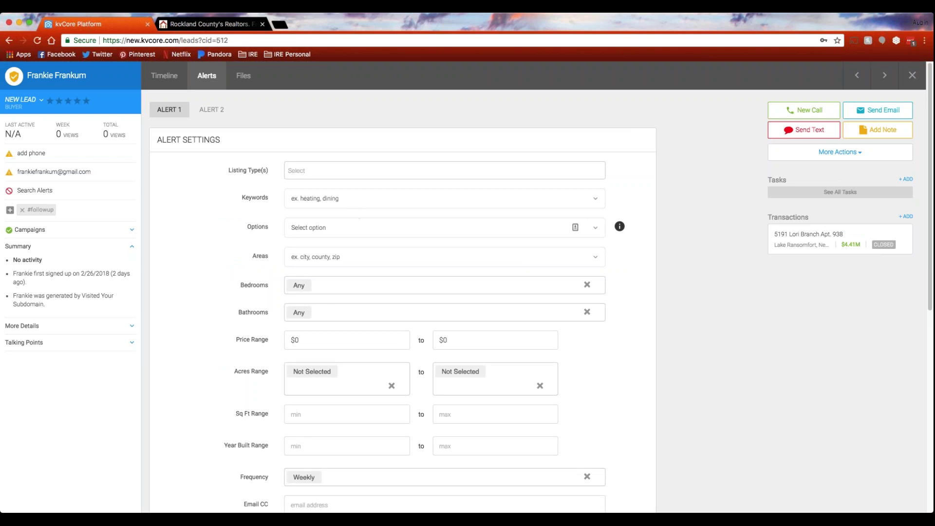
{"action": "scroll", "coordinate": [351, 260], "scroll_direction": "down", "scroll_amount": 5}
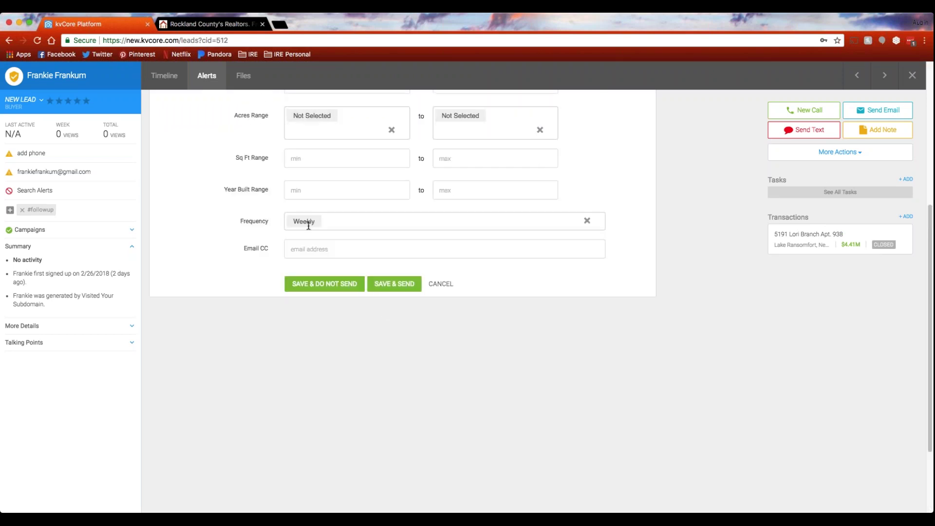
{"action": "left_click", "coordinate": [381, 250]}
{"action": "scroll", "coordinate": [389, 249], "scroll_direction": "up", "scroll_amount": 1}
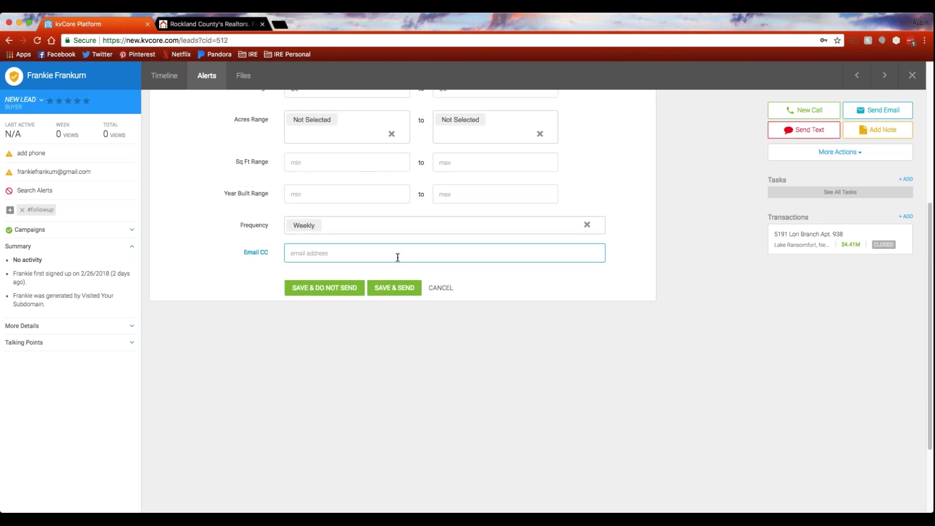
{"action": "scroll", "coordinate": [434, 267], "scroll_direction": "up", "scroll_amount": 4}
{"action": "scroll", "coordinate": [429, 267], "scroll_direction": "up", "scroll_amount": 8}
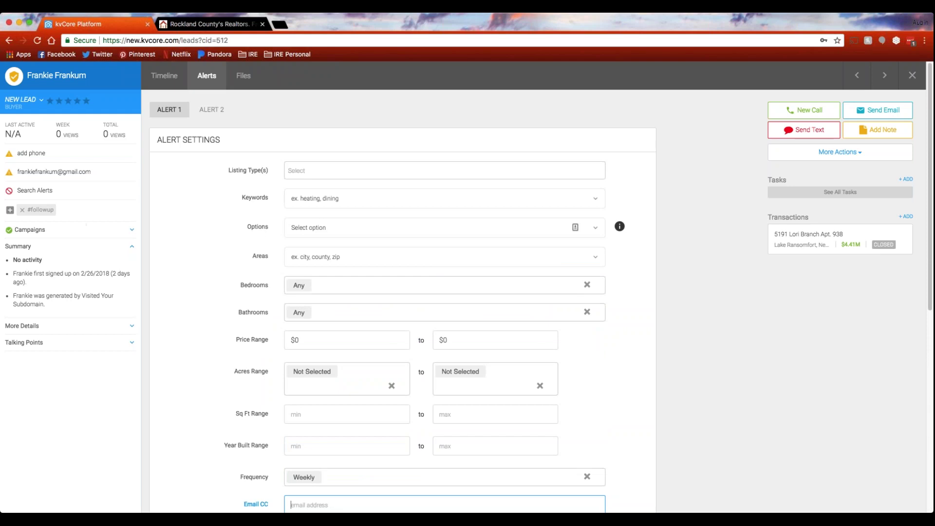
Switch the lead profile to its Timeline and open then dismiss More Actions.
{"action": "left_click", "coordinate": [165, 75]}
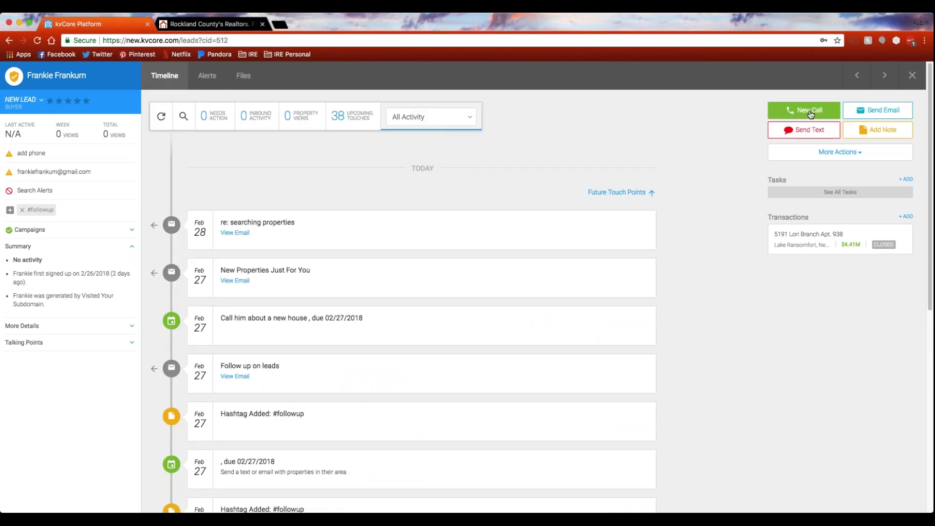
{"action": "left_click", "coordinate": [846, 152]}
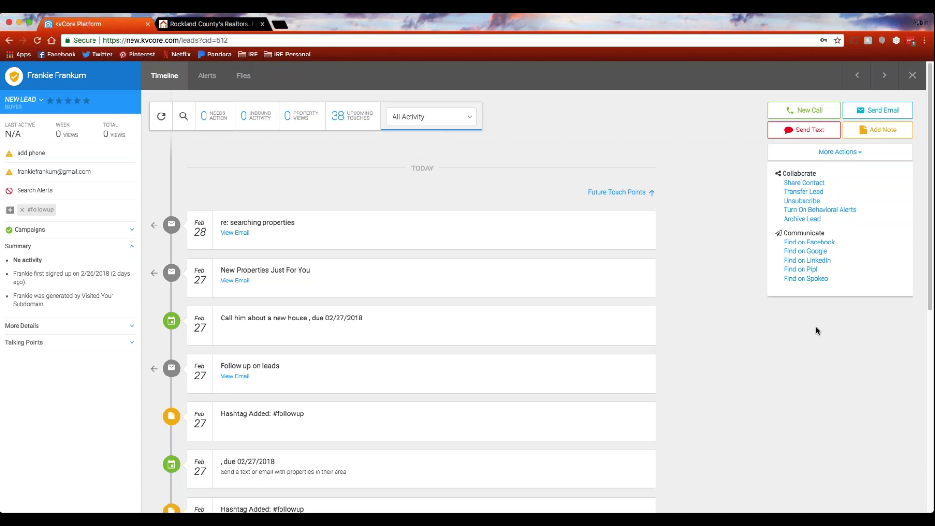
{"action": "left_click", "coordinate": [810, 370]}
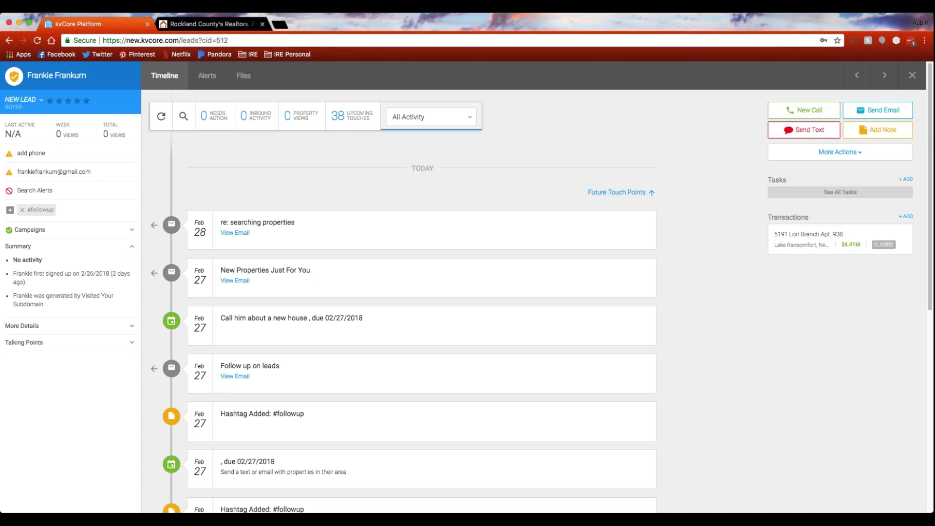
Expand More Details and Talking Points, view the 38 upcoming touches, then close the lead.
{"action": "left_click", "coordinate": [132, 325]}
{"action": "scroll", "coordinate": [71, 380], "scroll_direction": "down", "scroll_amount": 6}
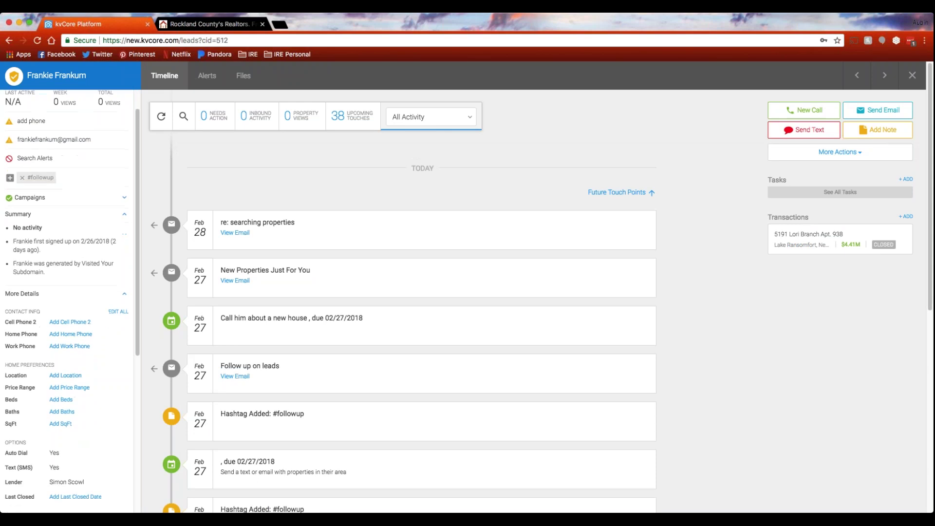
{"action": "scroll", "coordinate": [75, 299], "scroll_direction": "down", "scroll_amount": 5}
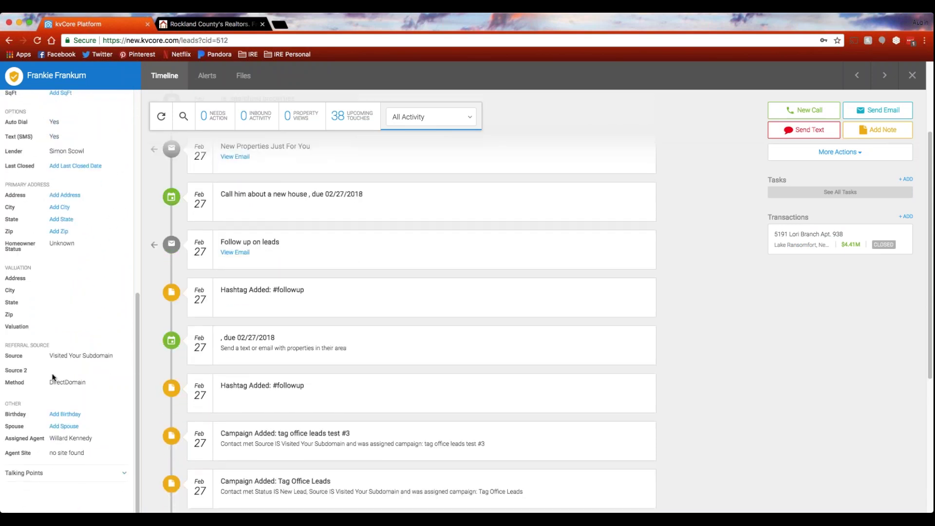
{"action": "left_click", "coordinate": [124, 473]}
{"action": "scroll", "coordinate": [109, 420], "scroll_direction": "down", "scroll_amount": 2}
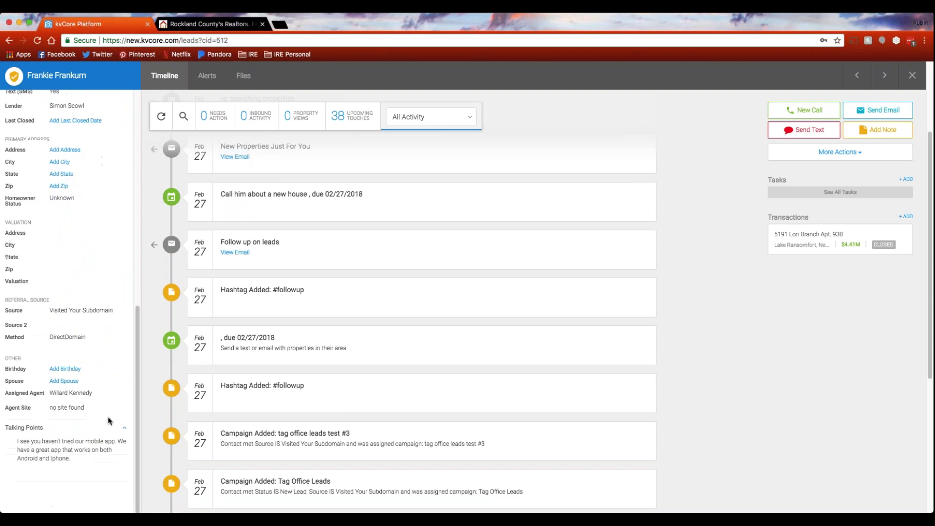
{"action": "scroll", "coordinate": [109, 420], "scroll_direction": "down", "scroll_amount": 2}
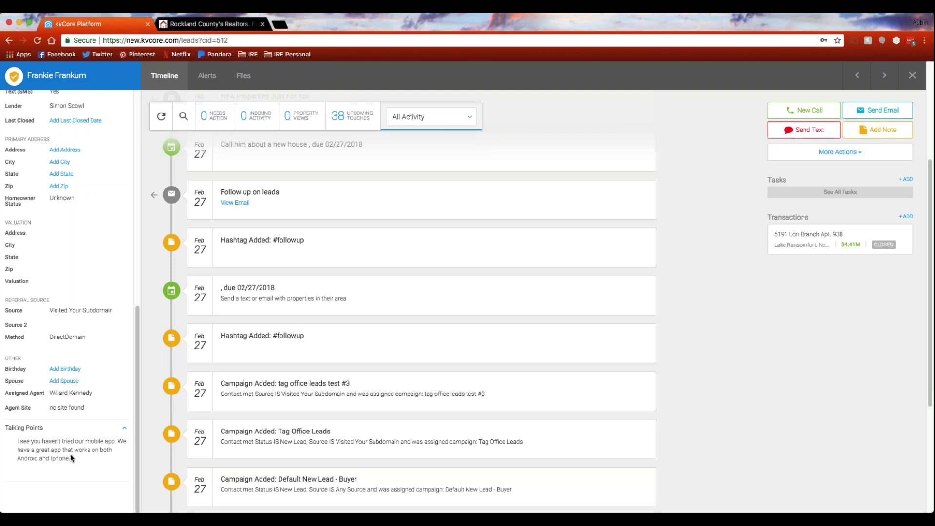
{"action": "scroll", "coordinate": [151, 389], "scroll_direction": "up", "scroll_amount": 4}
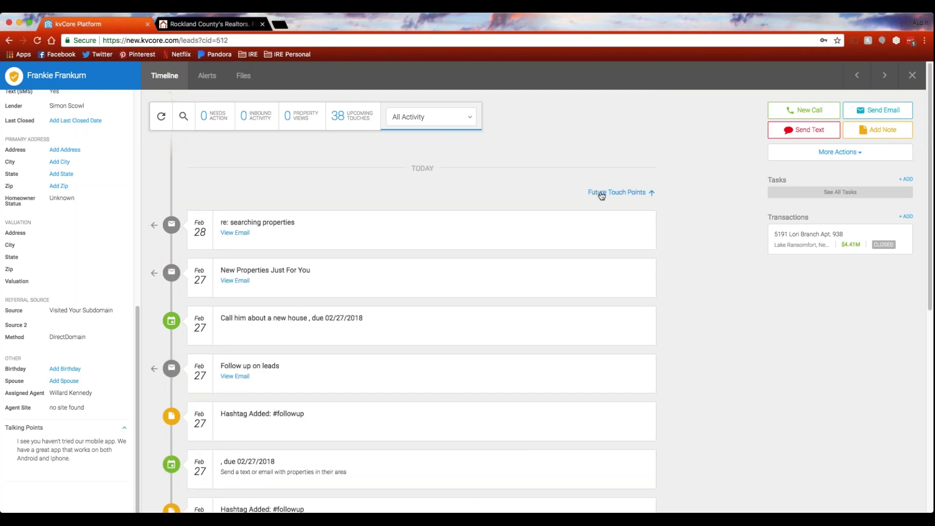
{"action": "left_click", "coordinate": [633, 193]}
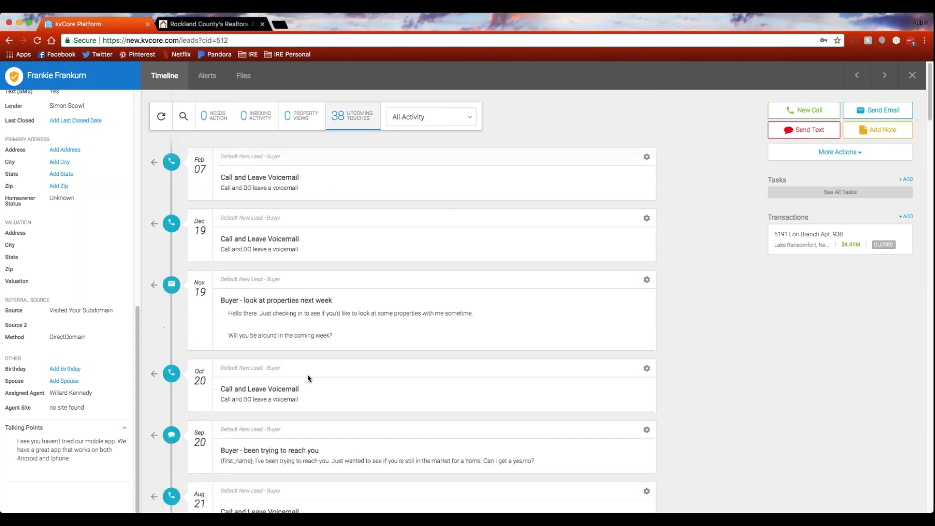
{"action": "left_click", "coordinate": [916, 75]}
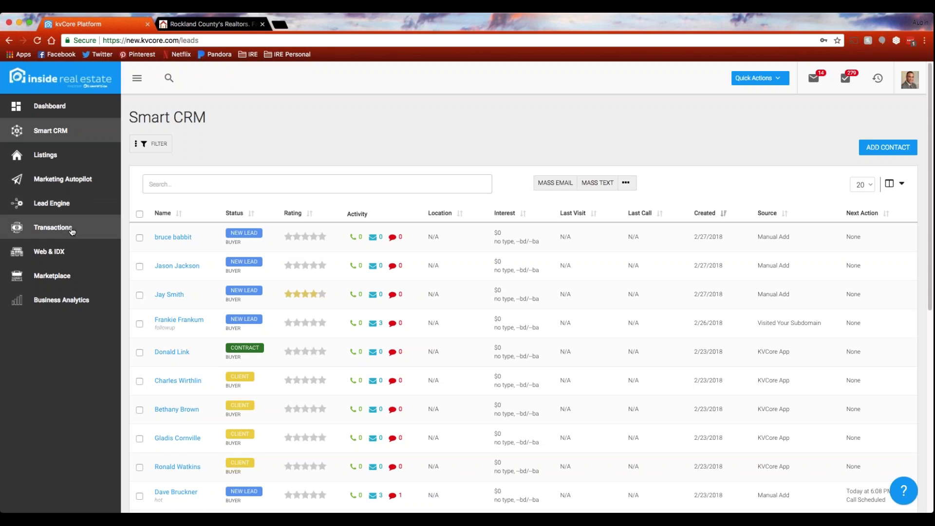
Open the Web & IDX Website Manager and scroll through the demo site's template, content and blog posts.
{"action": "left_click", "coordinate": [57, 253]}
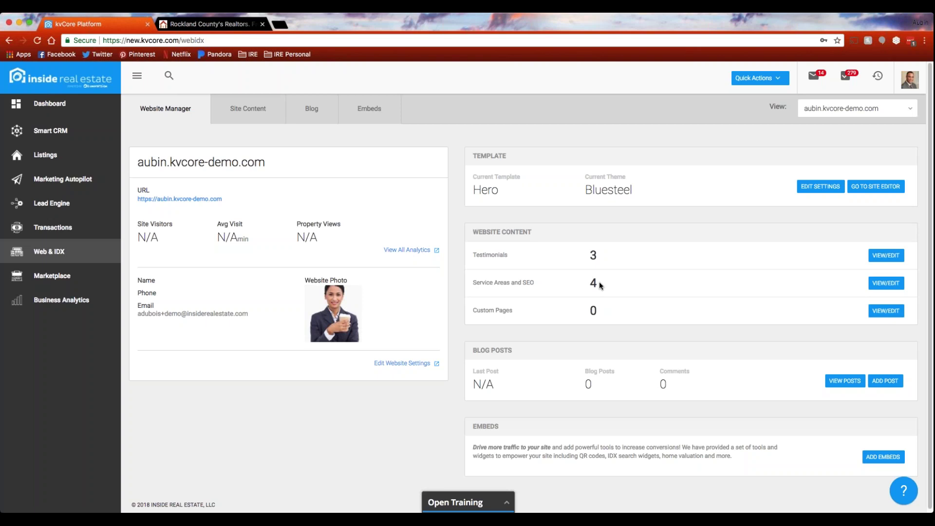
{"action": "scroll", "coordinate": [453, 259], "scroll_direction": "down", "scroll_amount": 1}
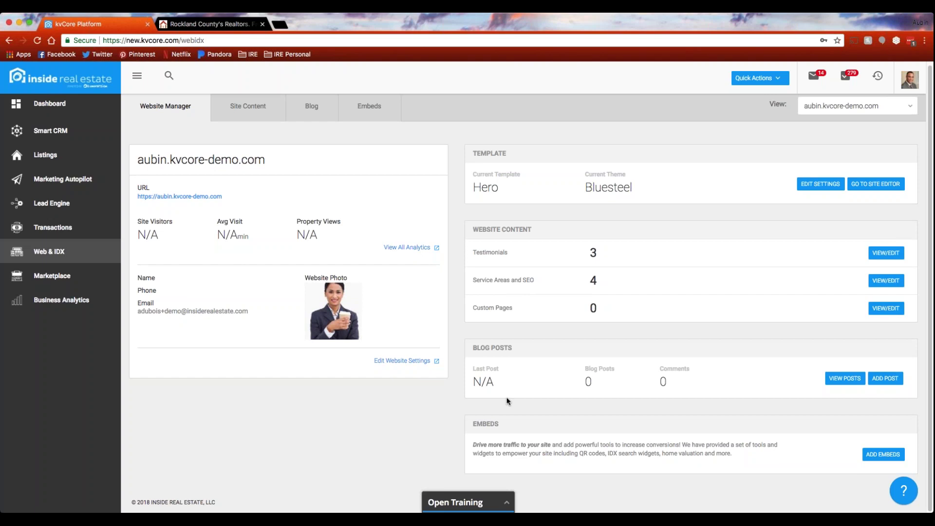
{"action": "left_click", "coordinate": [472, 348]}
Browse Site Content's Service Areas and SEO list, then return to the dashboard.
{"action": "left_click", "coordinate": [227, 115]}
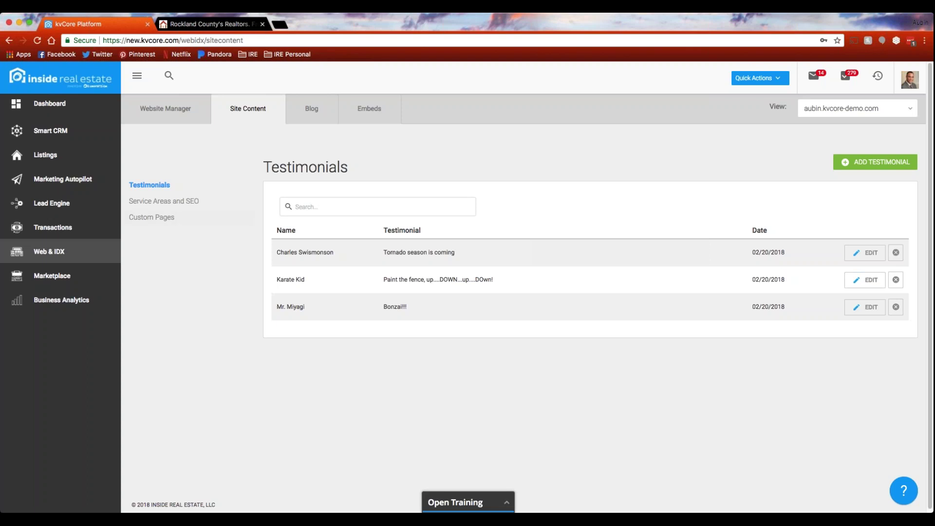
{"action": "left_click", "coordinate": [158, 206]}
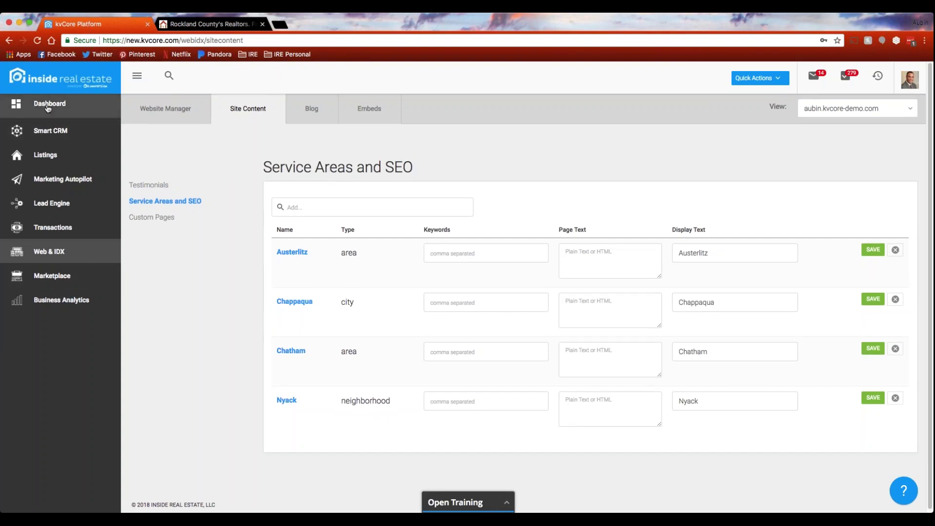
{"action": "left_click", "coordinate": [47, 108]}
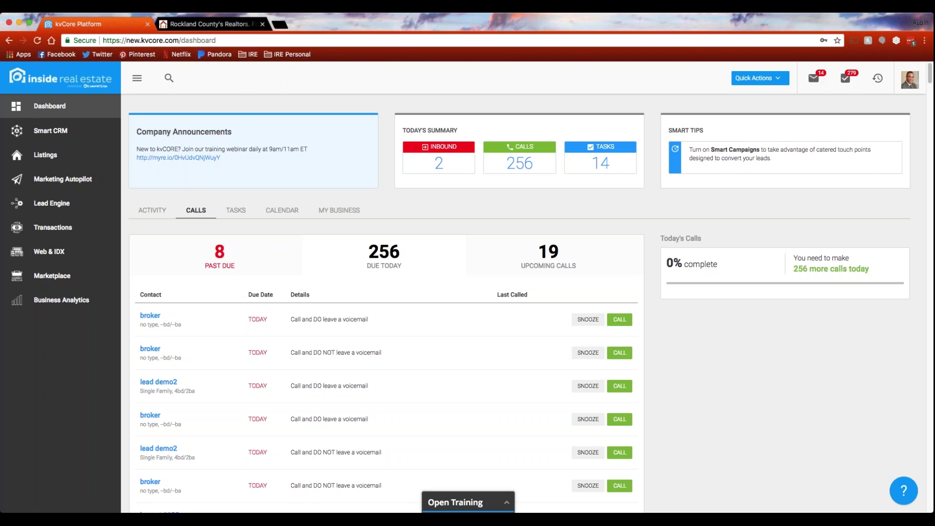
Return to the Web & IDX website management area.
{"action": "left_click", "coordinate": [57, 257]}
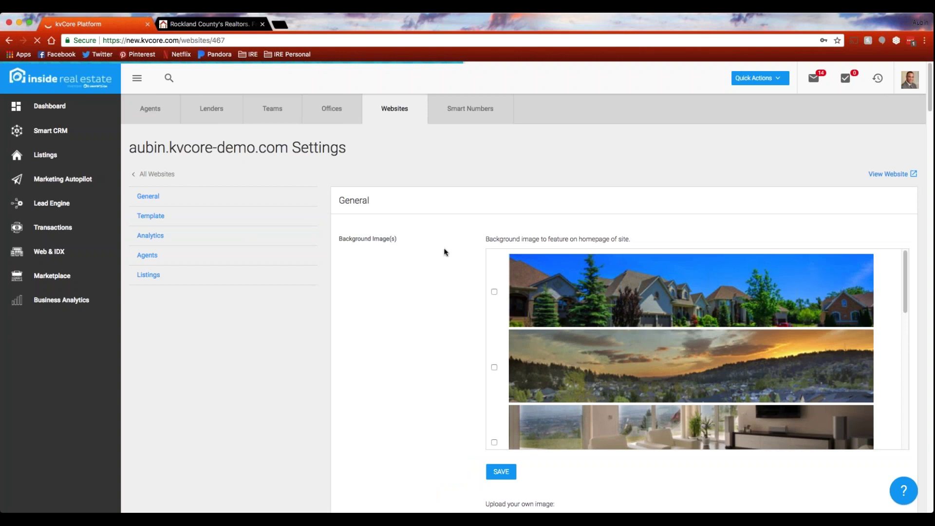
{"action": "scroll", "coordinate": [445, 361], "scroll_direction": "down", "scroll_amount": 1}
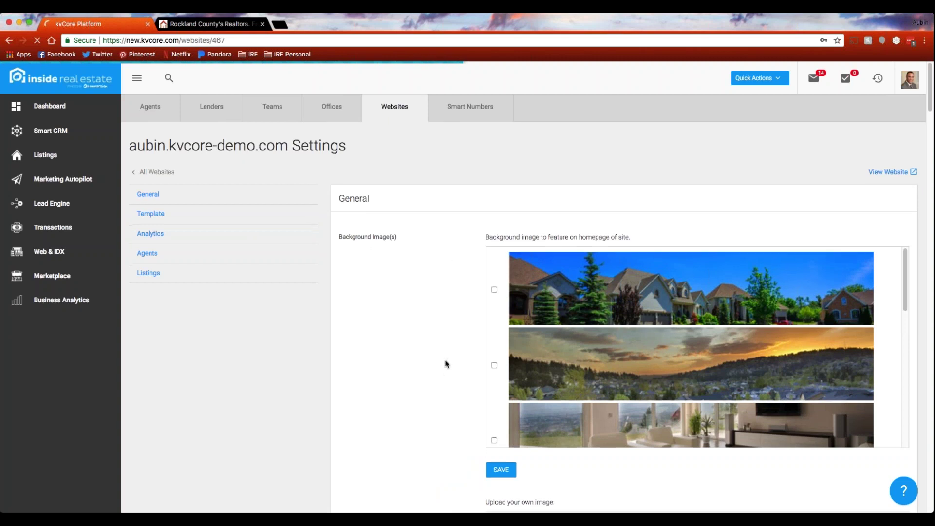
{"action": "scroll", "coordinate": [446, 364], "scroll_direction": "down", "scroll_amount": 6}
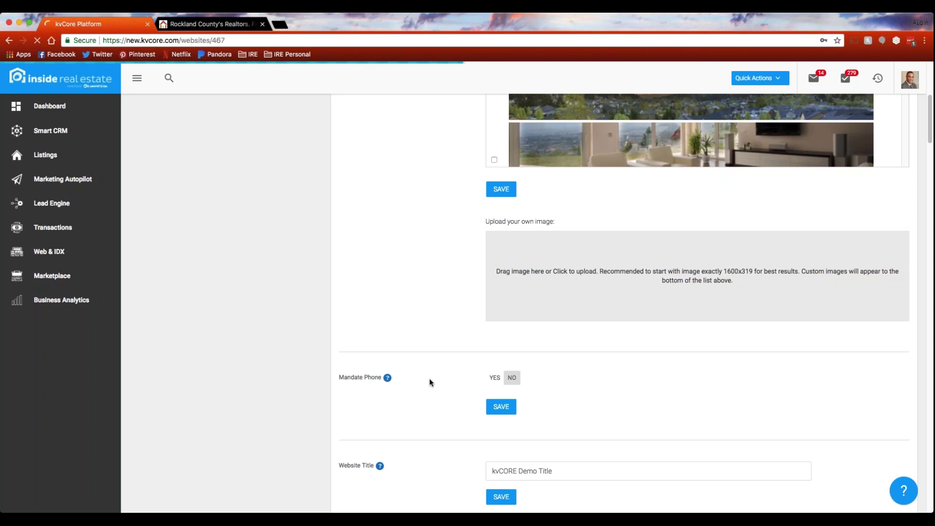
{"action": "scroll", "coordinate": [428, 305], "scroll_direction": "down", "scroll_amount": 3}
{"action": "scroll", "coordinate": [427, 334], "scroll_direction": "down", "scroll_amount": 6}
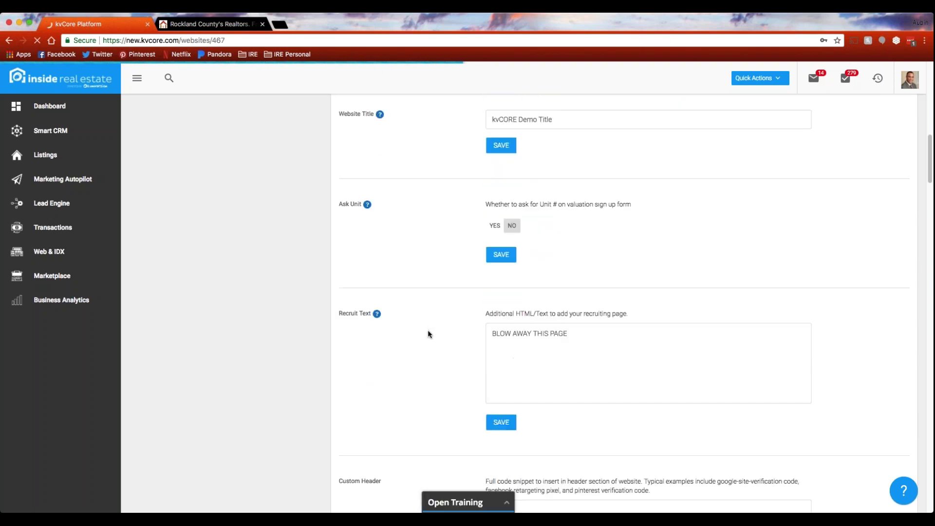
{"action": "scroll", "coordinate": [396, 323], "scroll_direction": "down", "scroll_amount": 8}
{"action": "scroll", "coordinate": [414, 325], "scroll_direction": "down", "scroll_amount": 10}
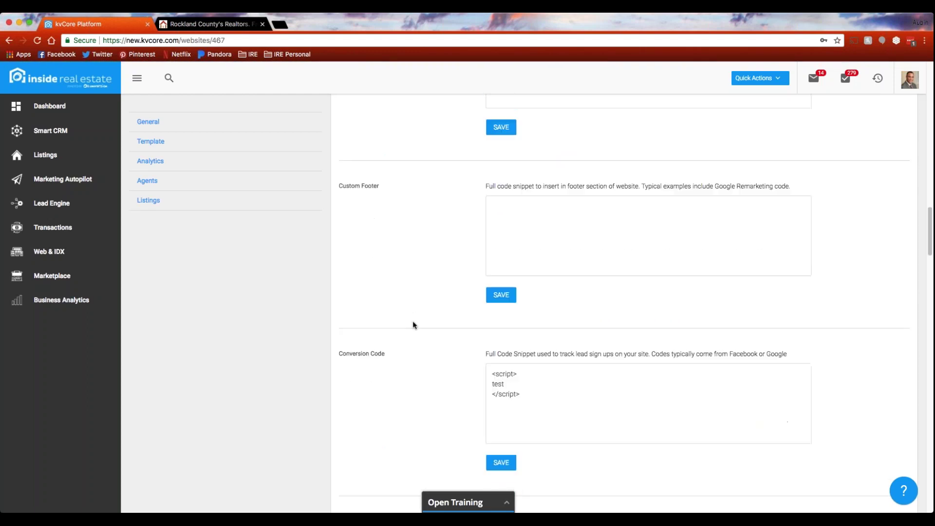
{"action": "scroll", "coordinate": [413, 325], "scroll_direction": "down", "scroll_amount": 6}
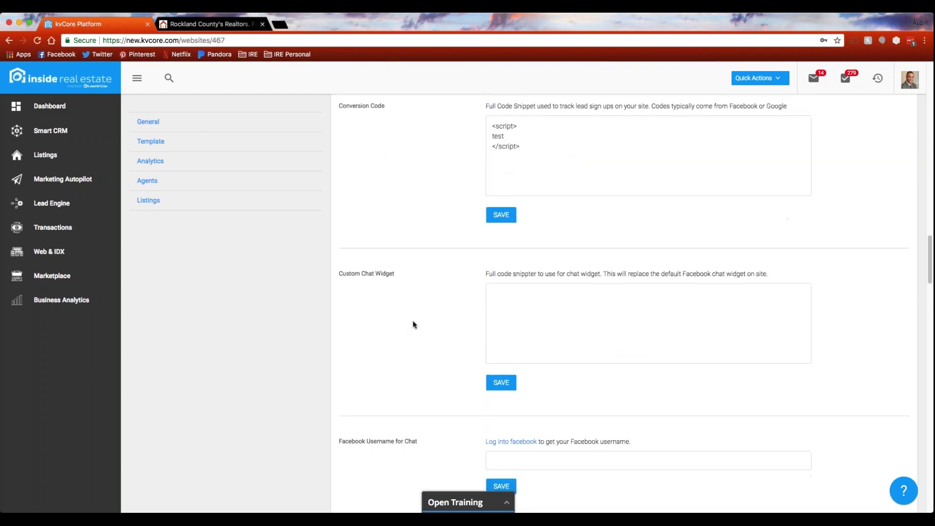
{"action": "scroll", "coordinate": [414, 325], "scroll_direction": "down", "scroll_amount": 4}
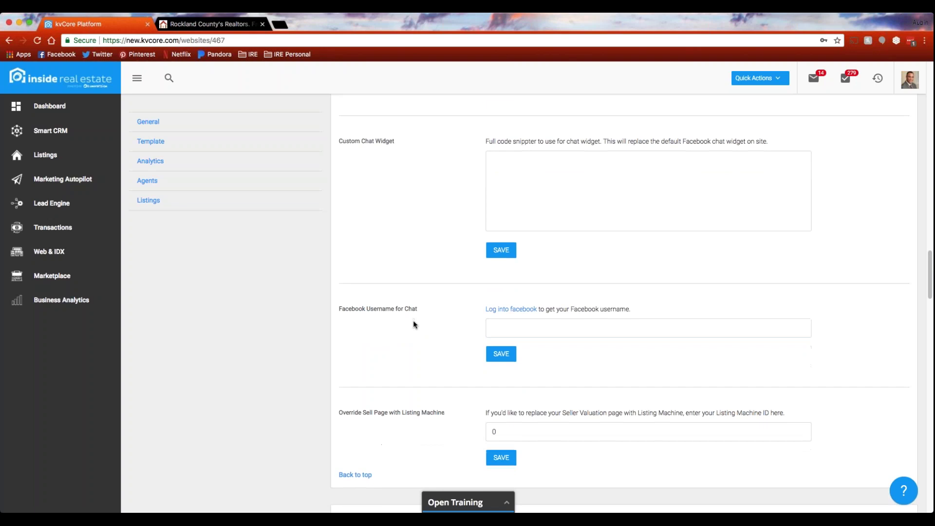
{"action": "scroll", "coordinate": [415, 324], "scroll_direction": "down", "scroll_amount": 7}
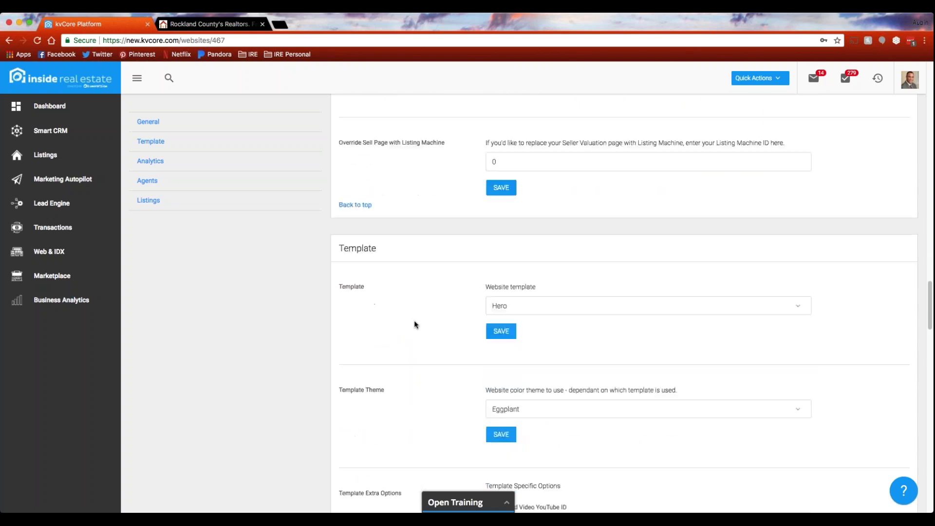
{"action": "scroll", "coordinate": [415, 323], "scroll_direction": "down", "scroll_amount": 2}
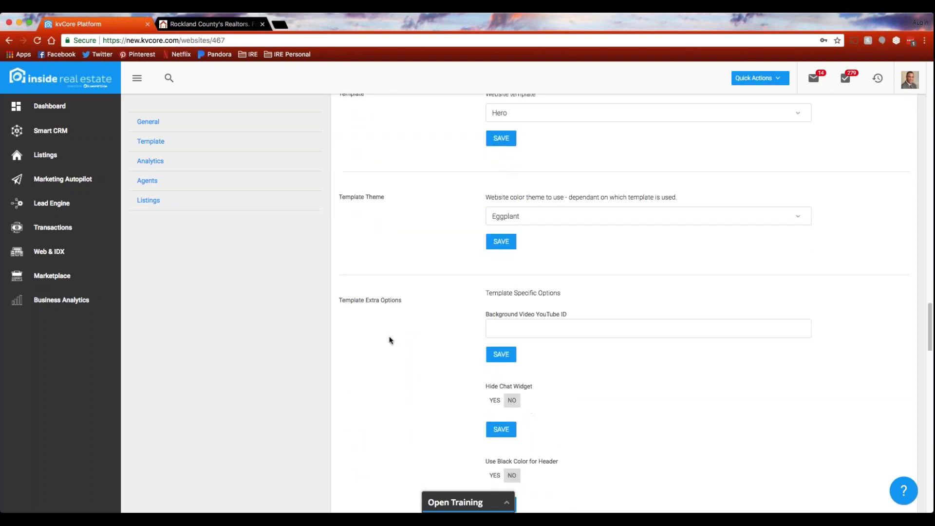
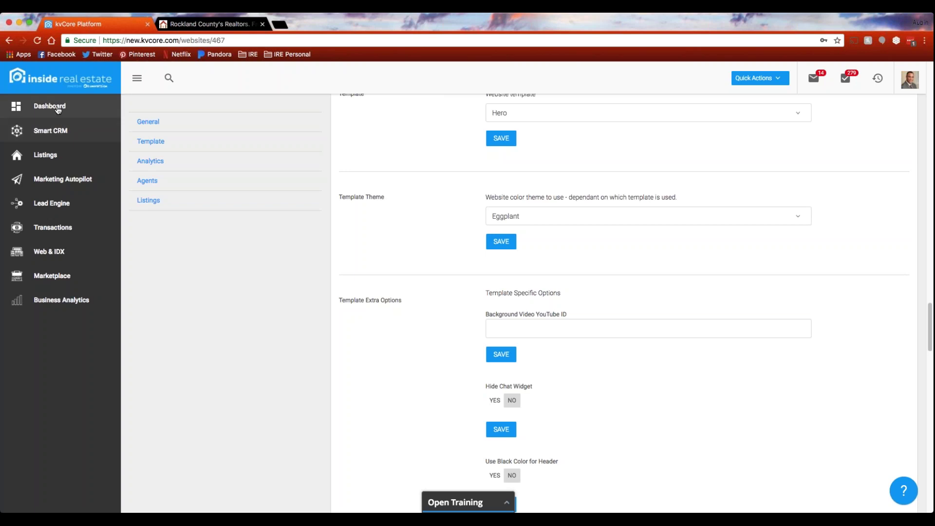
Go back to the dashboard (256 calls due today) and open the profile avatar's account menu.
{"action": "left_click", "coordinate": [59, 115]}
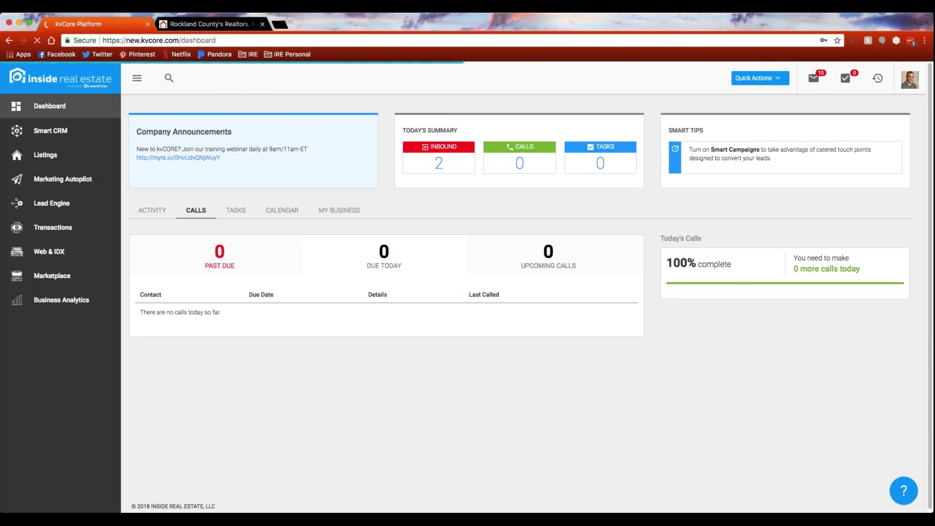
{"action": "left_click", "coordinate": [910, 79]}
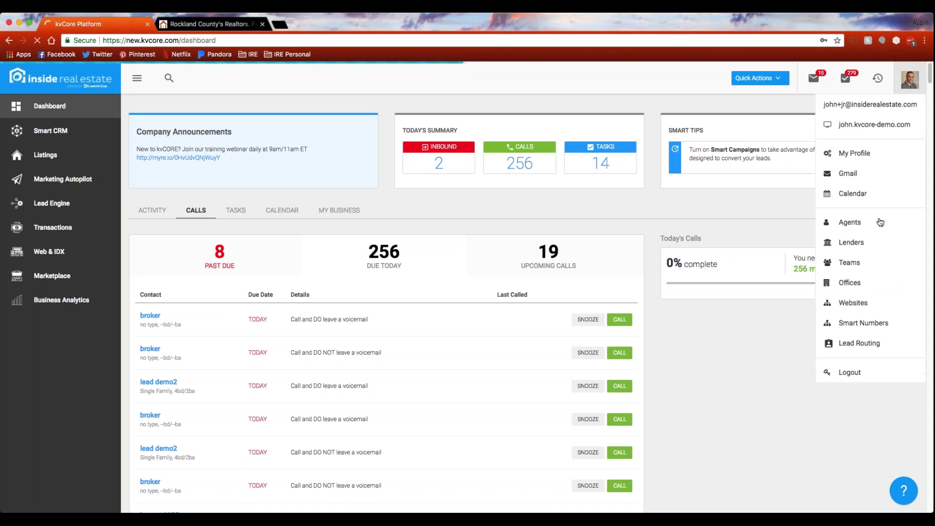
Open Teams from the account menu to view the single team, 'test team'.
{"action": "left_click", "coordinate": [850, 263]}
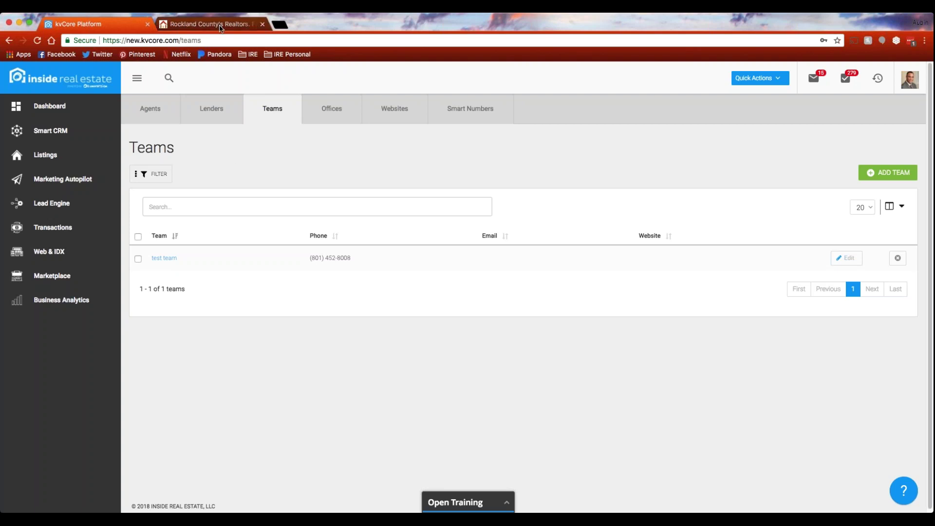
{"action": "left_click", "coordinate": [424, 39]}
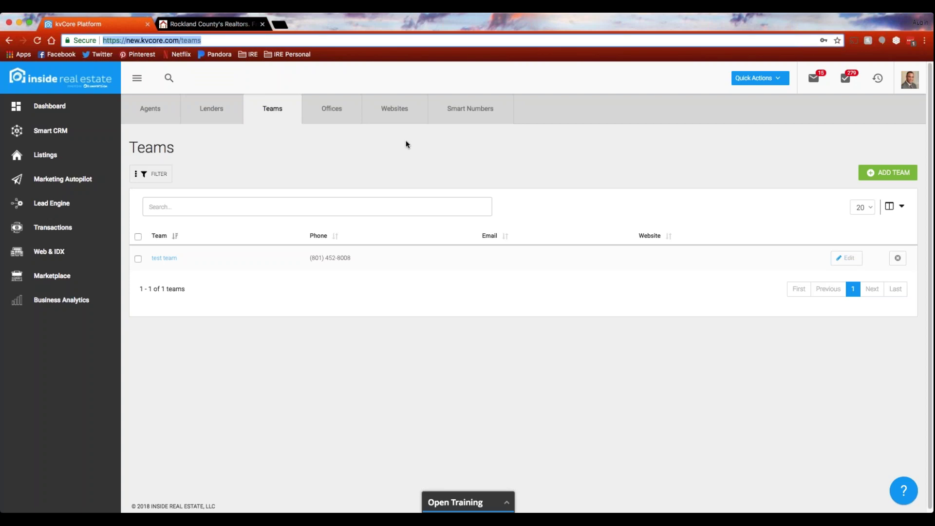
{"action": "left_click", "coordinate": [407, 158]}
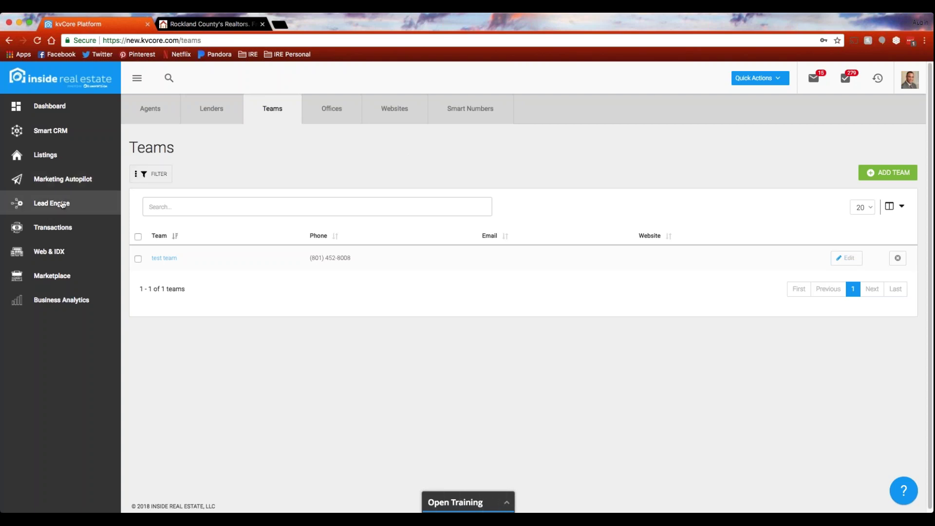
Open Lead Engine to view Landing Page, IDX Squeeze Page, Lead Dropbox, Call Capture, Bulk Import and CMA Builder.
{"action": "left_click", "coordinate": [115, 214]}
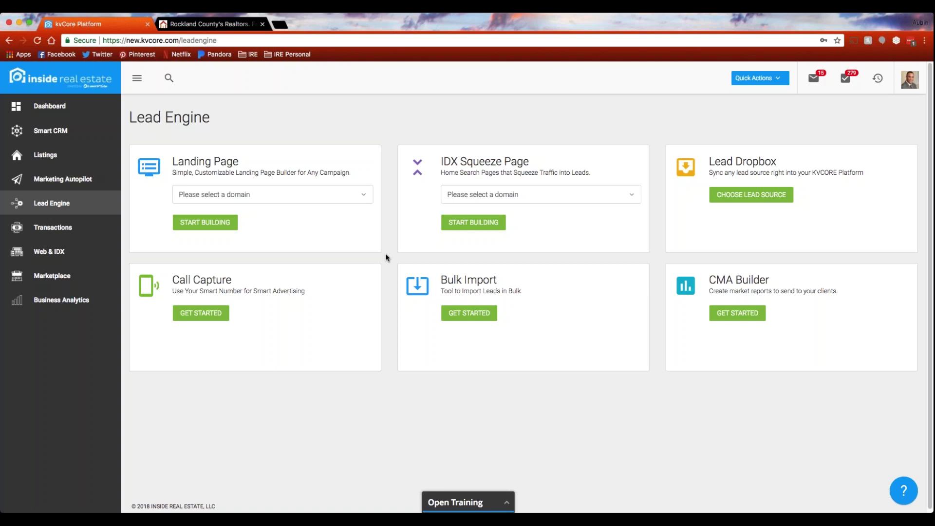
Load help.kvcore.com in a new tab, skim its articles, then switch back to the kvCORE tab.
{"action": "left_click", "coordinate": [278, 25]}
{"action": "type", "text": "help.kvcore.com"}
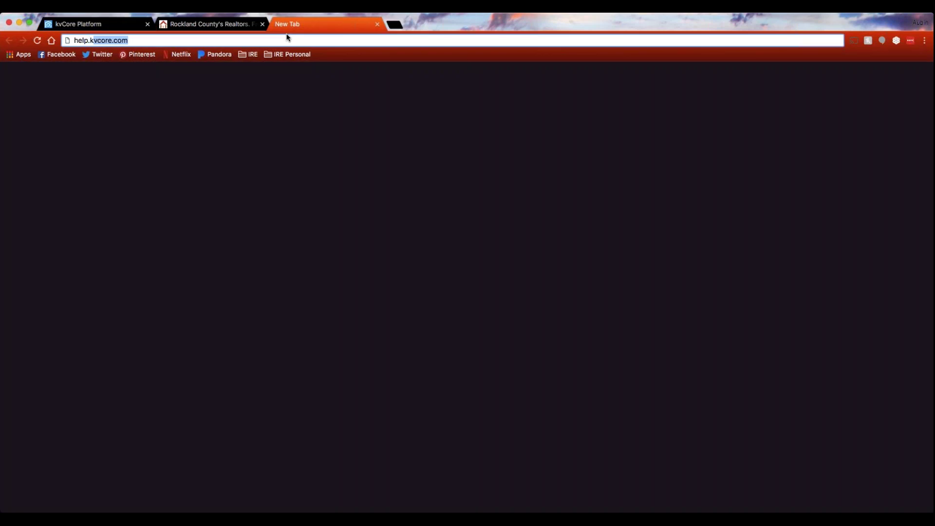
{"action": "key", "text": "Right"}
{"action": "key", "text": "Return"}
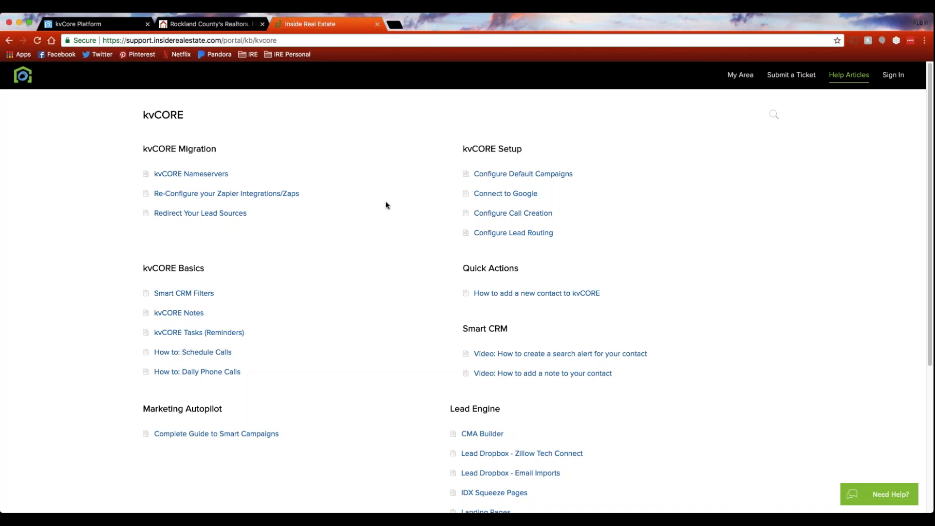
{"action": "scroll", "coordinate": [375, 245], "scroll_direction": "down", "scroll_amount": 3}
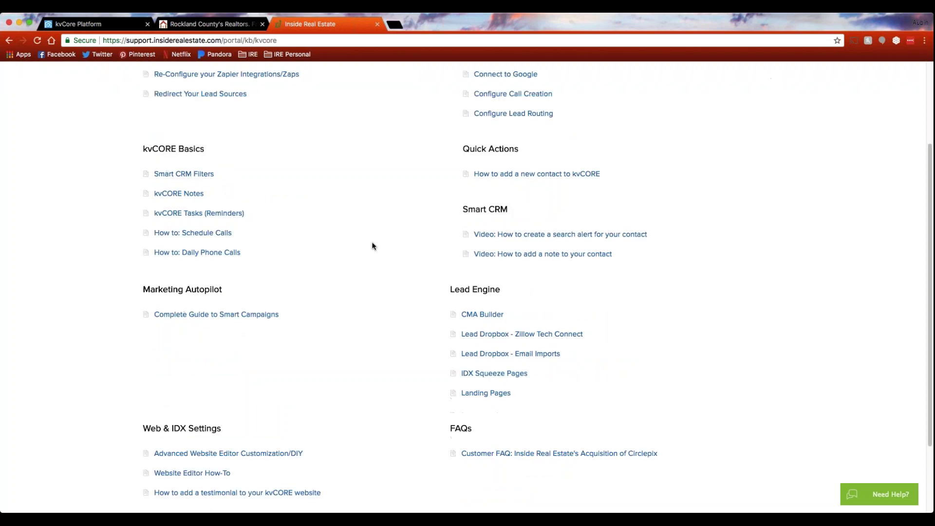
{"action": "scroll", "coordinate": [374, 246], "scroll_direction": "up", "scroll_amount": 3}
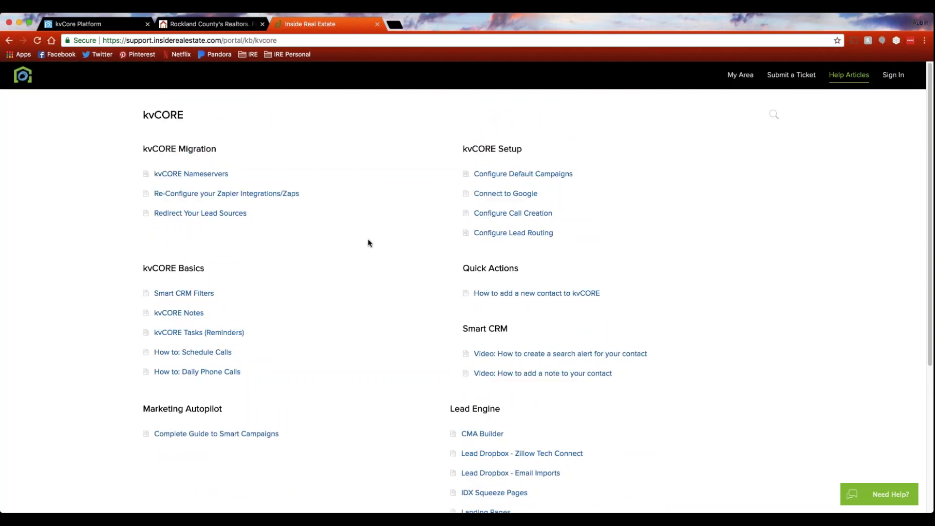
{"action": "left_click", "coordinate": [120, 26]}
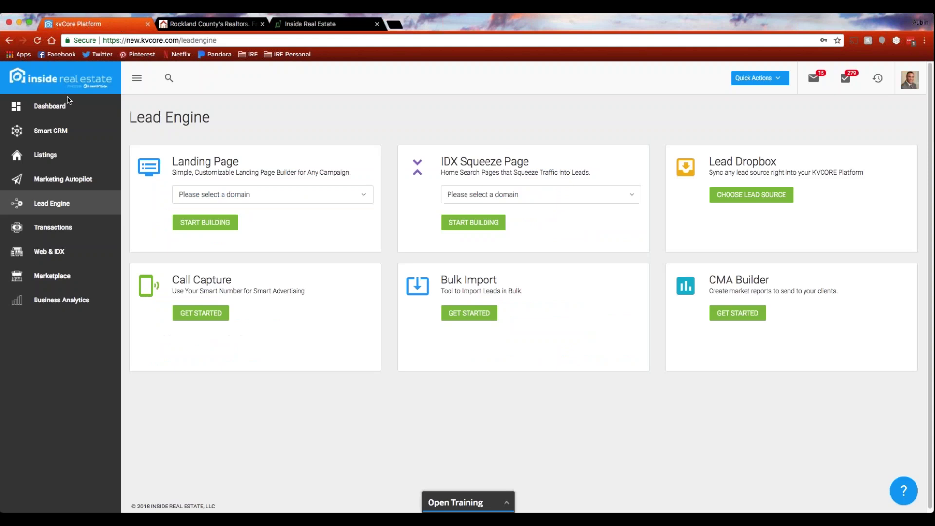
From the dashboard, open Marketing Autopilot's Smart Campaigns library and expand the 23 system campaigns.
{"action": "left_click", "coordinate": [63, 106]}
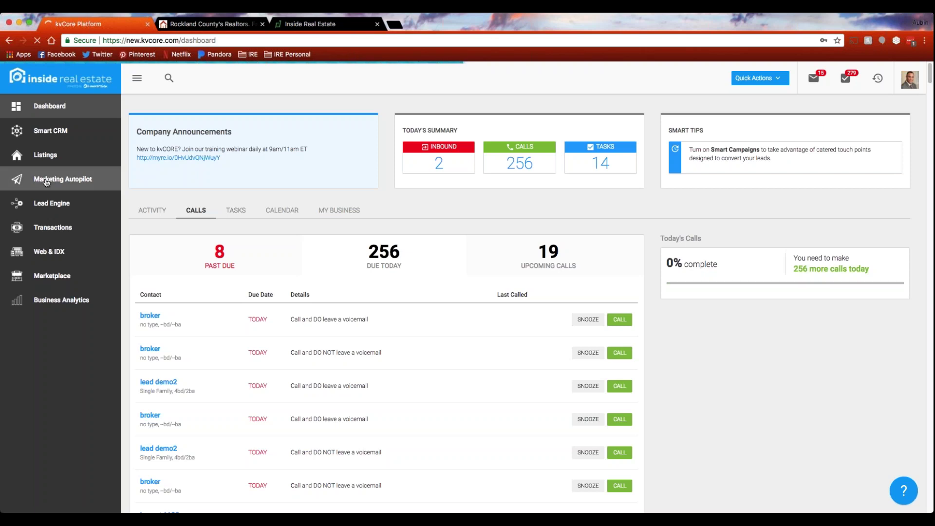
{"action": "left_click", "coordinate": [46, 181]}
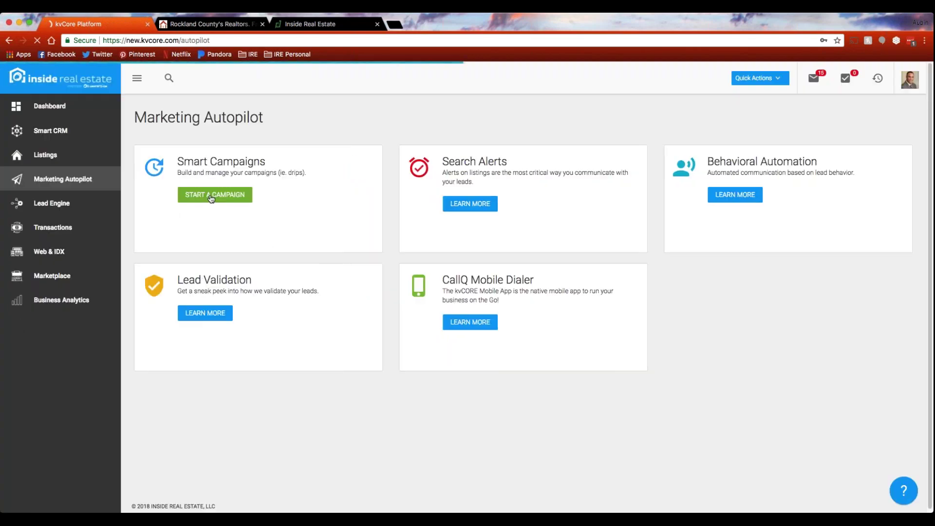
{"action": "left_click", "coordinate": [211, 197]}
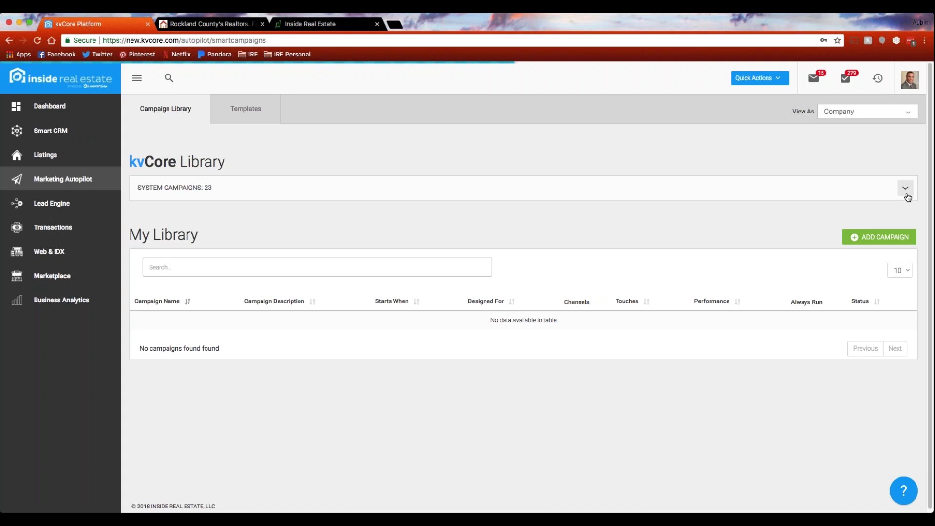
{"action": "left_click", "coordinate": [606, 207]}
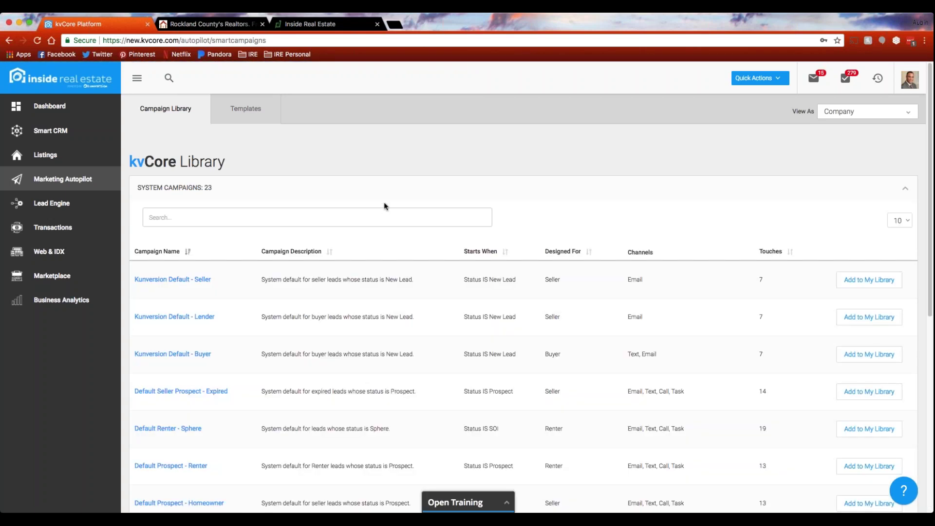
Scroll through the campaign library, then switch to the Lead Engine tools page.
{"action": "scroll", "coordinate": [383, 210], "scroll_direction": "down", "scroll_amount": 7}
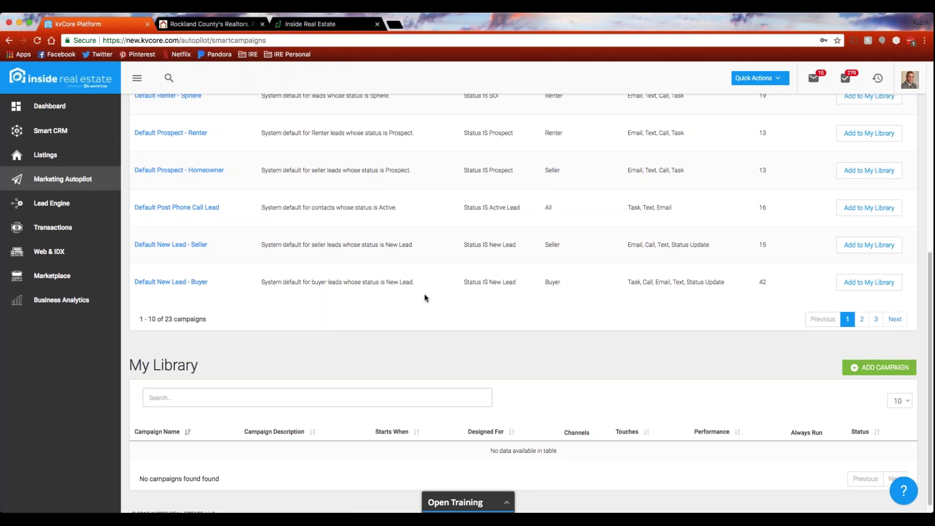
{"action": "scroll", "coordinate": [424, 295], "scroll_direction": "up", "scroll_amount": 3}
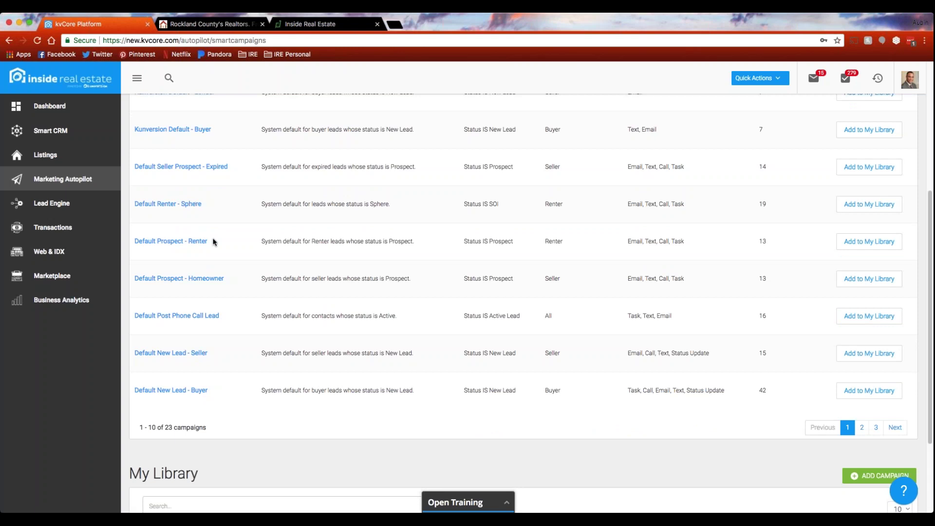
{"action": "scroll", "coordinate": [219, 240], "scroll_direction": "up", "scroll_amount": 2}
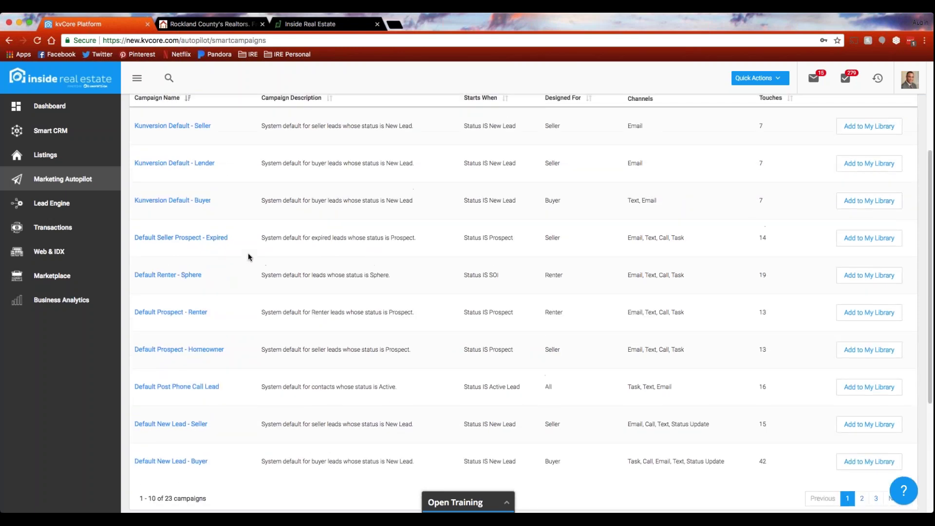
{"action": "scroll", "coordinate": [248, 257], "scroll_direction": "up", "scroll_amount": 3}
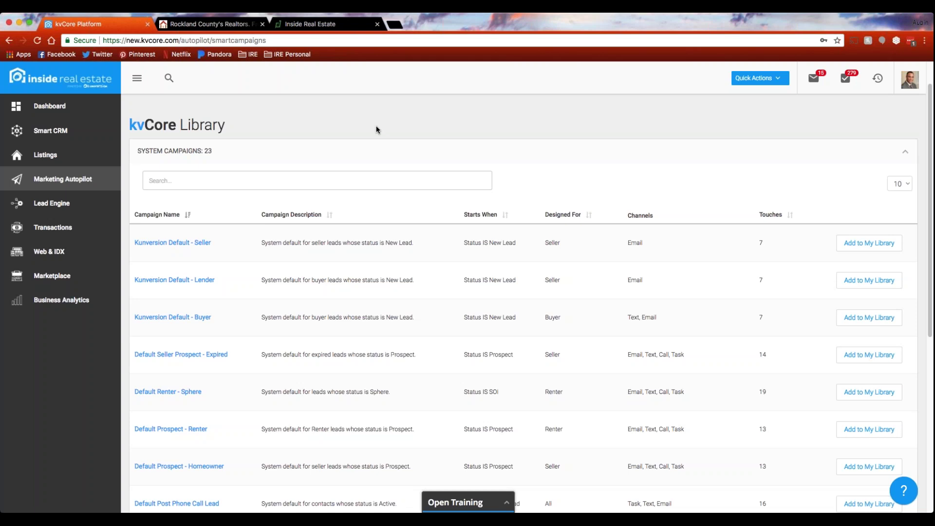
{"action": "left_click", "coordinate": [44, 209]}
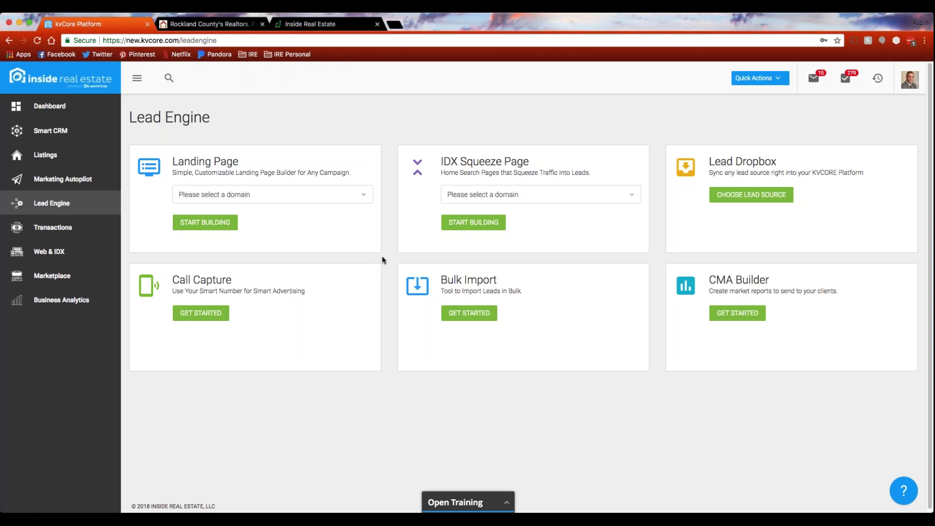
Preview the Behavioral Automation email 'Lead re-visits after 14 days' with subject 'Restart your home search?'.
{"action": "left_click", "coordinate": [69, 187]}
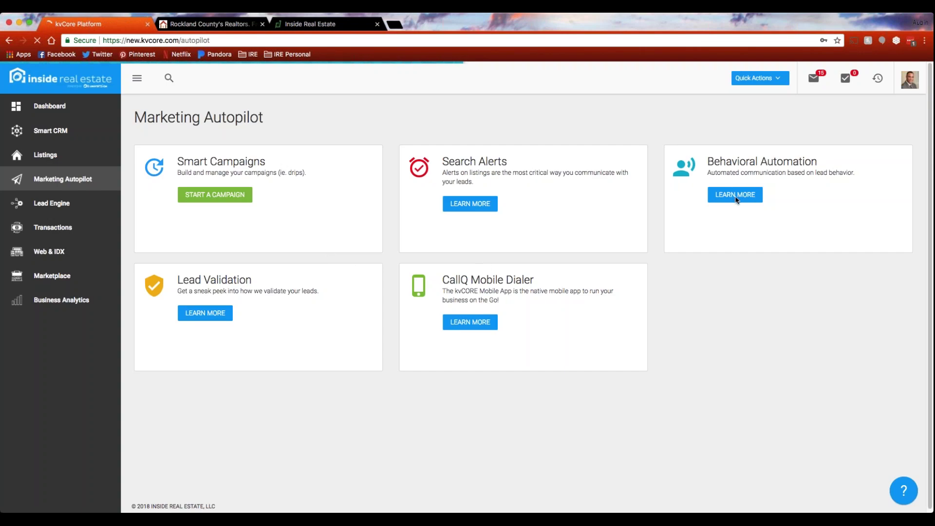
{"action": "left_click", "coordinate": [732, 195]}
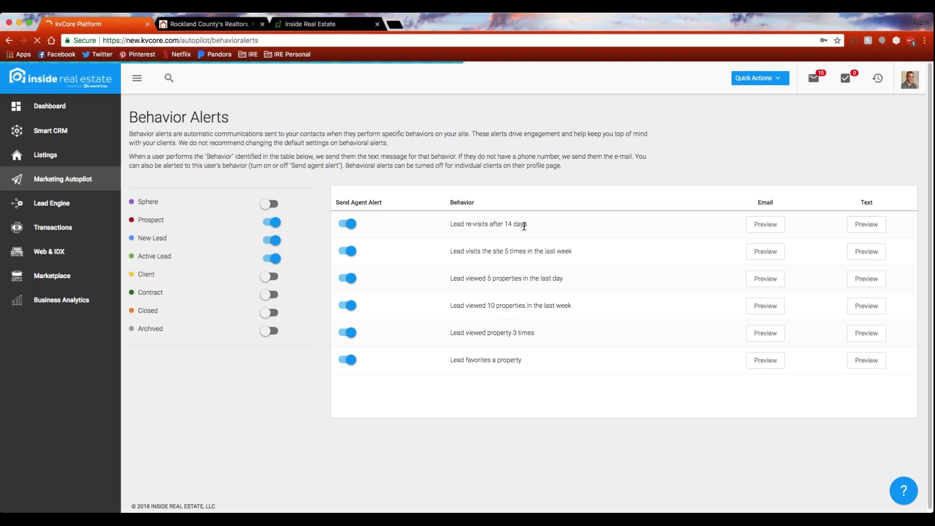
{"action": "left_click", "coordinate": [766, 225]}
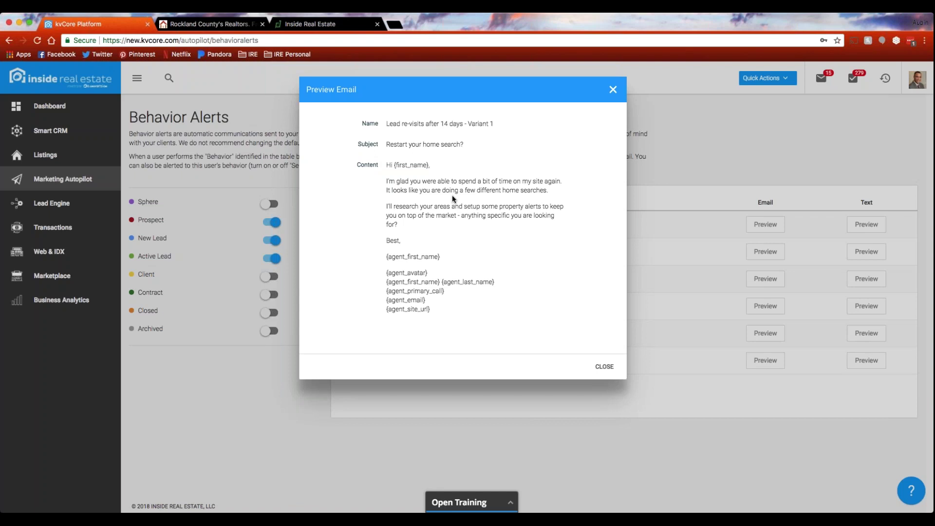
Close the 14-day re-visit email preview to see the six Behavior Alerts with agent alerts on.
{"action": "left_click", "coordinate": [613, 90]}
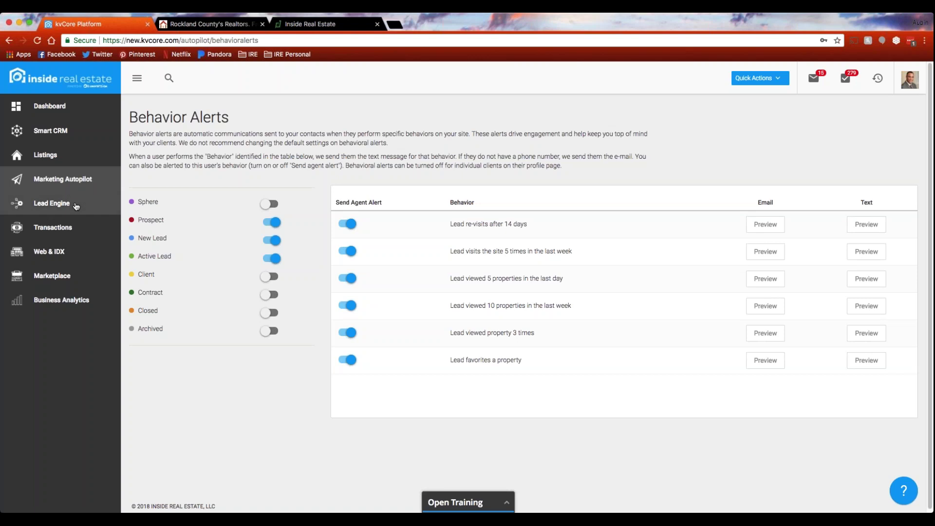
Return to Lead Engine and expand the sidebar to show section names.
{"action": "left_click", "coordinate": [76, 205]}
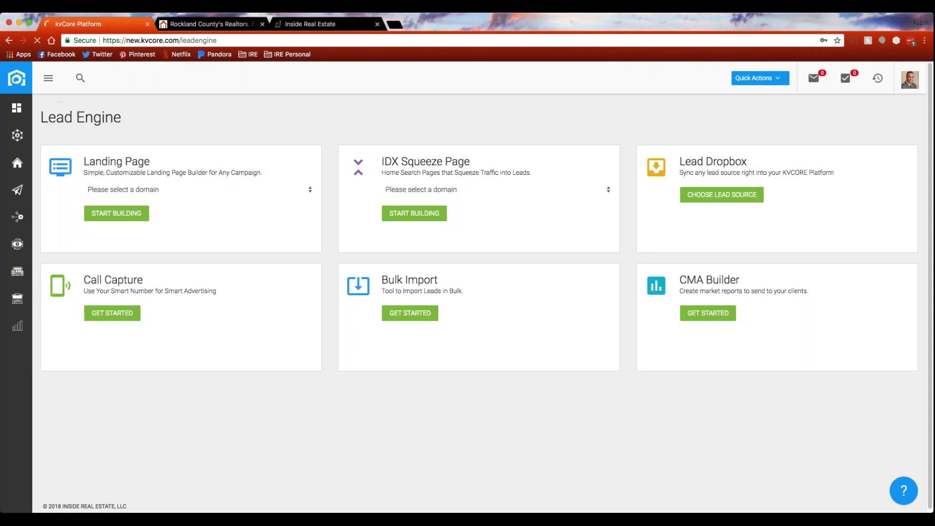
{"action": "left_click", "coordinate": [48, 81]}
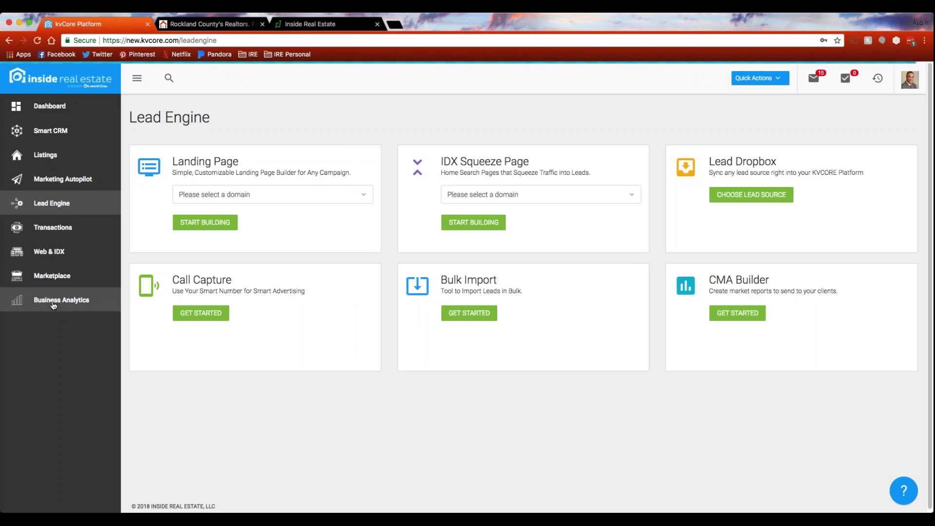
Scroll through Business Analytics: Lead Source Breakdown (12 sources), Web Analytics, Reach 7,327, Sphere of Influence.
{"action": "left_click", "coordinate": [55, 303]}
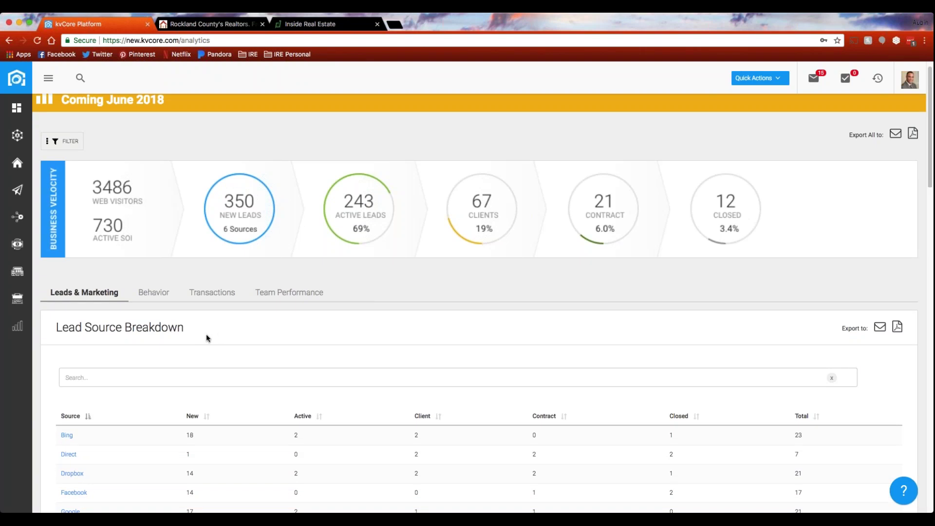
{"action": "scroll", "coordinate": [195, 332], "scroll_direction": "down", "scroll_amount": 3}
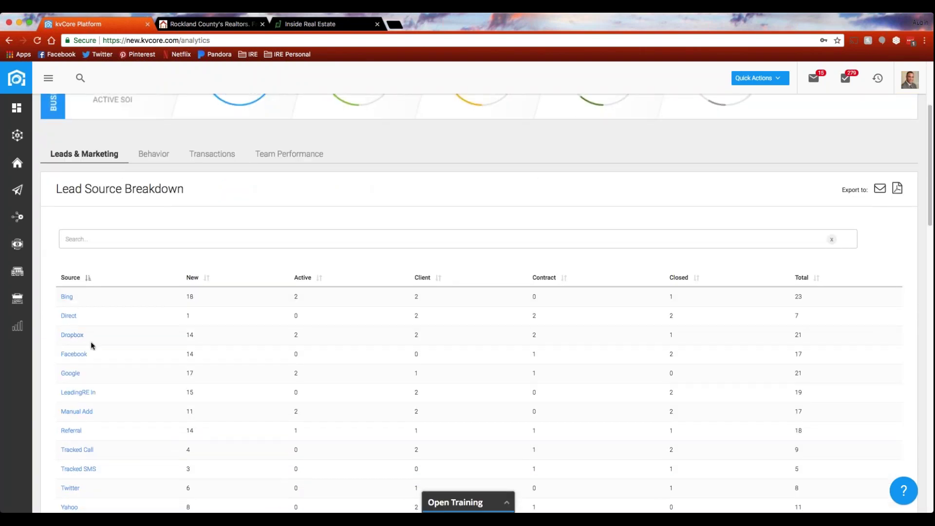
{"action": "scroll", "coordinate": [118, 375], "scroll_direction": "down", "scroll_amount": 1}
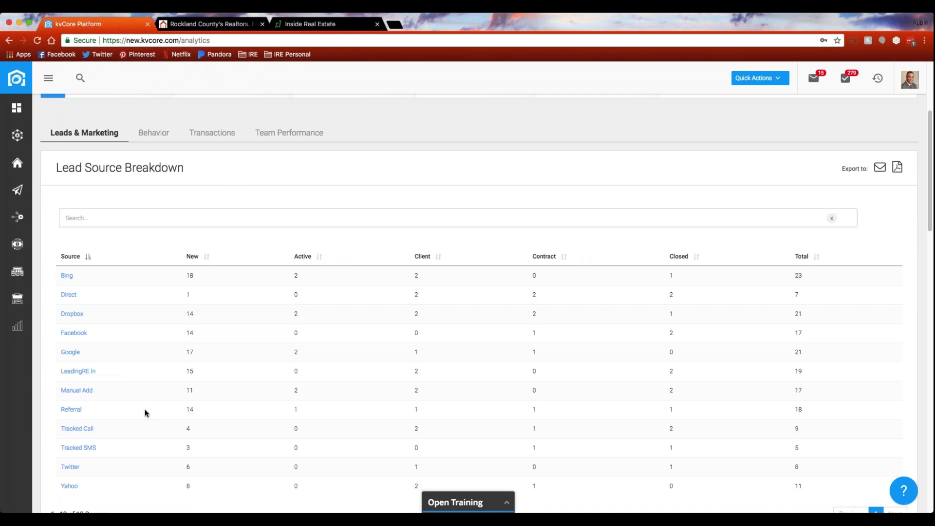
{"action": "scroll", "coordinate": [456, 307], "scroll_direction": "down", "scroll_amount": 10}
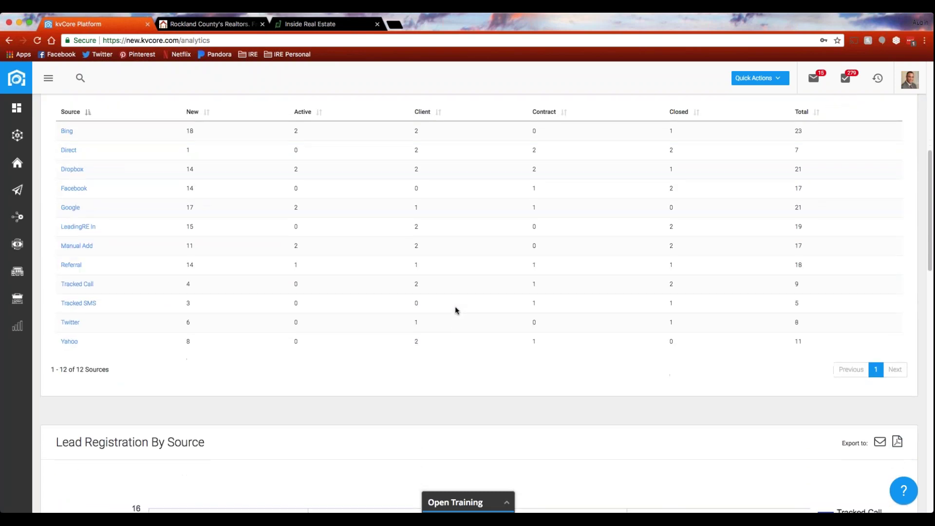
{"action": "scroll", "coordinate": [455, 311], "scroll_direction": "down", "scroll_amount": 12}
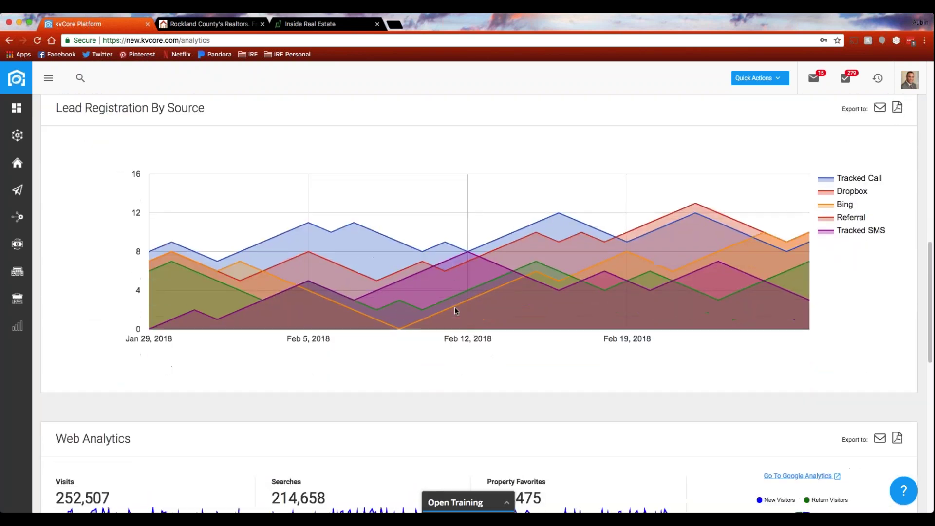
{"action": "scroll", "coordinate": [455, 311], "scroll_direction": "down", "scroll_amount": 2}
{"action": "scroll", "coordinate": [454, 311], "scroll_direction": "down", "scroll_amount": 6}
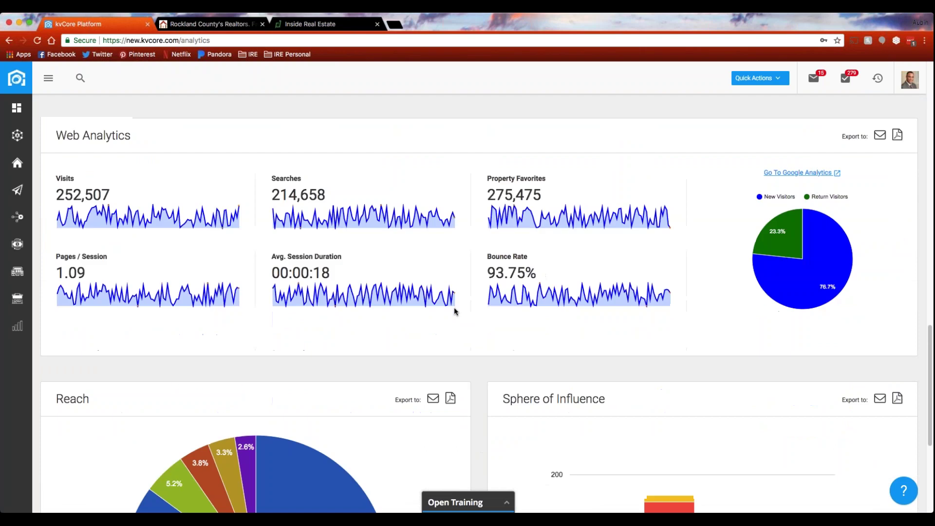
{"action": "scroll", "coordinate": [455, 311], "scroll_direction": "down", "scroll_amount": 6}
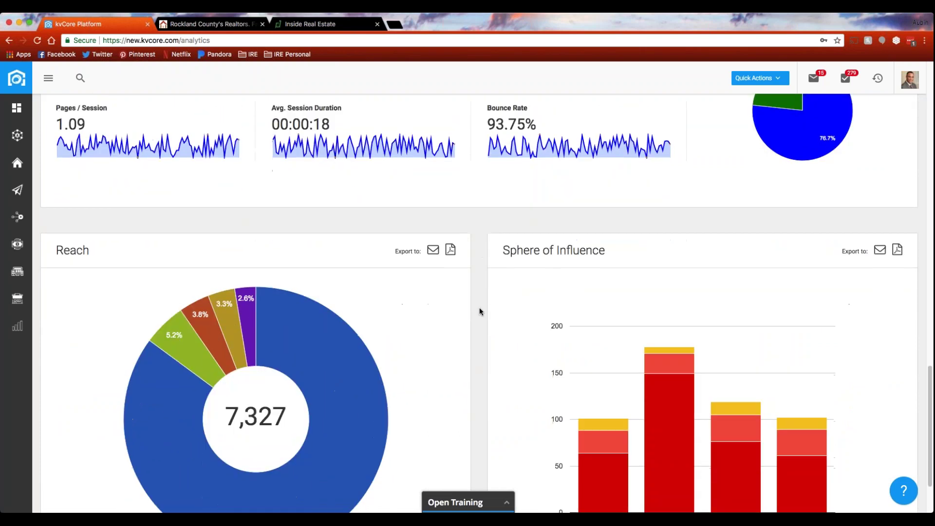
{"action": "scroll", "coordinate": [479, 312], "scroll_direction": "down", "scroll_amount": 2}
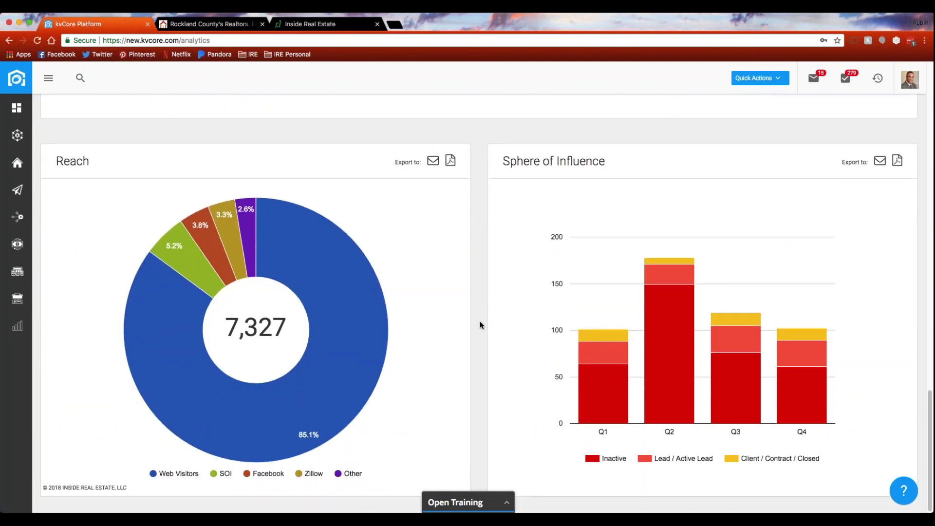
{"action": "scroll", "coordinate": [480, 321], "scroll_direction": "up", "scroll_amount": 20}
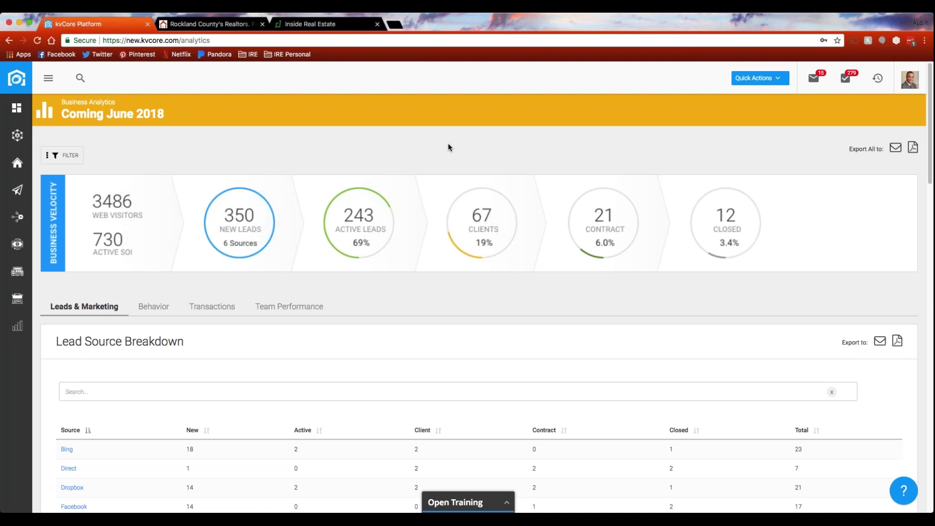
Open Lead Routing, view test team's rules, and open the Rotation rule for editing.
{"action": "left_click", "coordinate": [910, 78]}
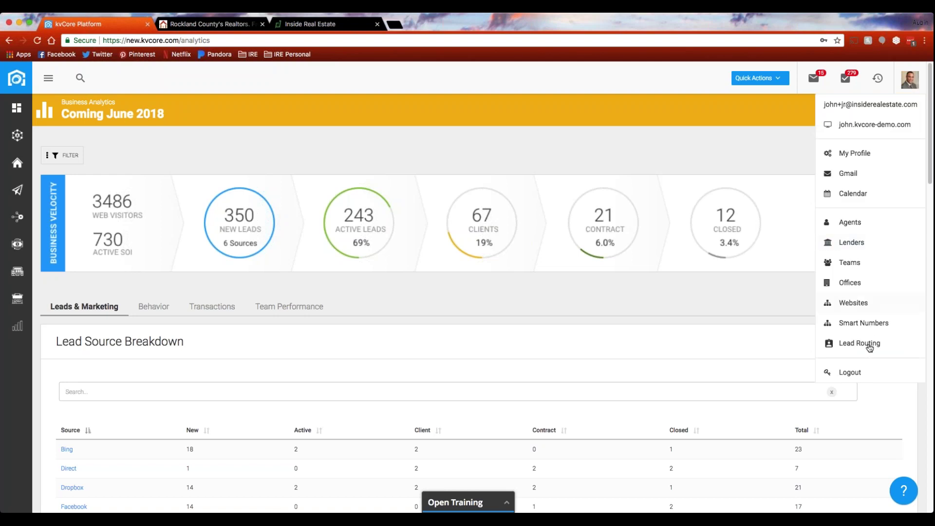
{"action": "left_click", "coordinate": [869, 345]}
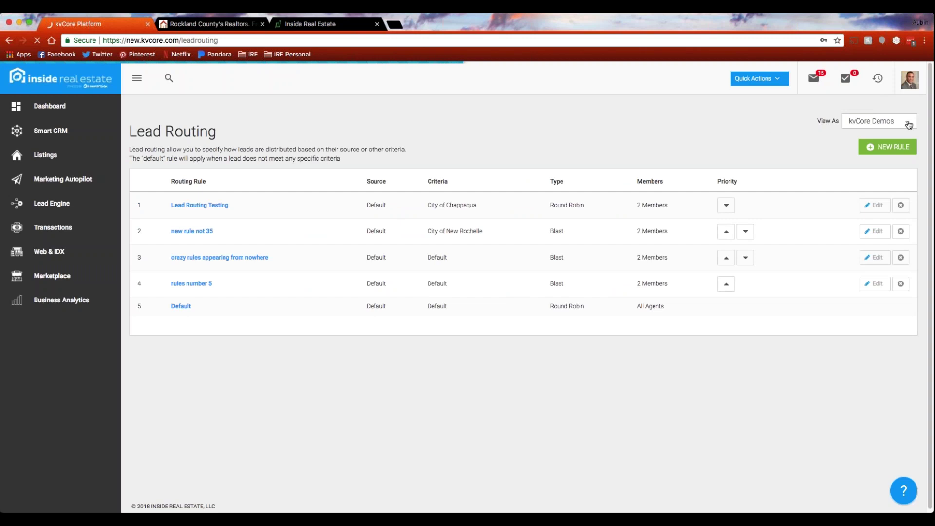
{"action": "left_click", "coordinate": [909, 126]}
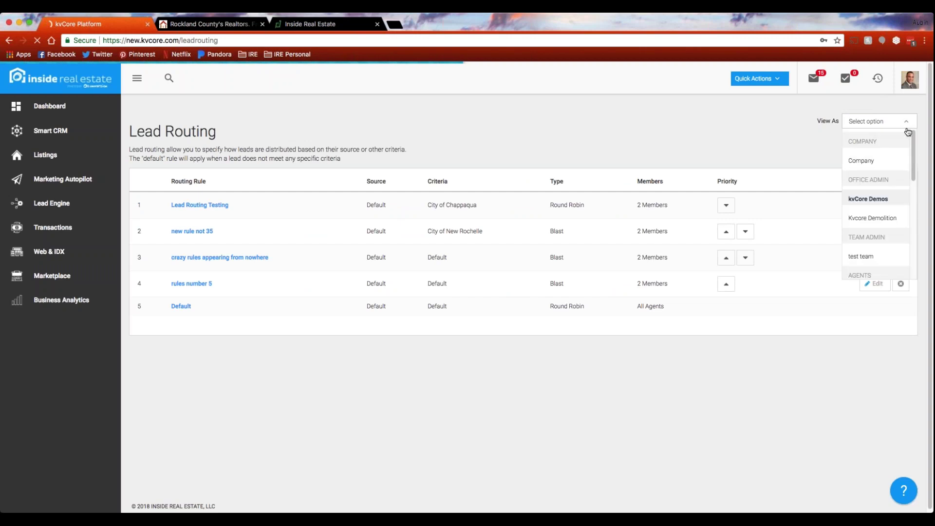
{"action": "left_click", "coordinate": [863, 257]}
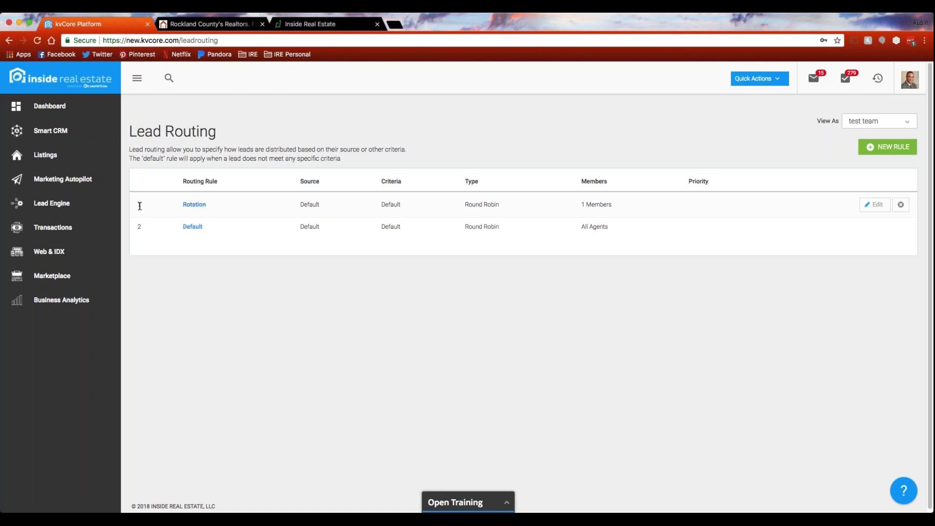
{"action": "left_click", "coordinate": [195, 204]}
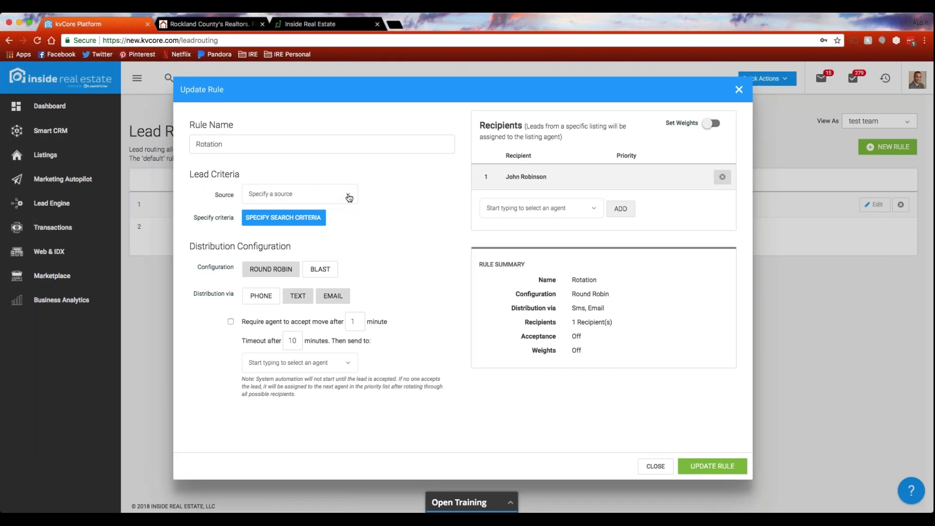
In the Rotation rule's search criteria, try Blast distribution by phone only.
{"action": "left_click", "coordinate": [283, 217]}
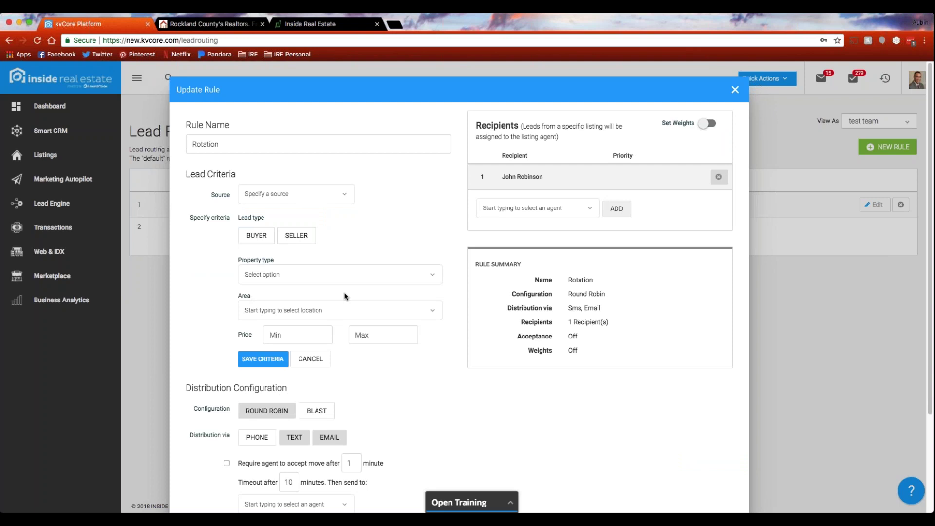
{"action": "scroll", "coordinate": [344, 296], "scroll_direction": "down", "scroll_amount": 3}
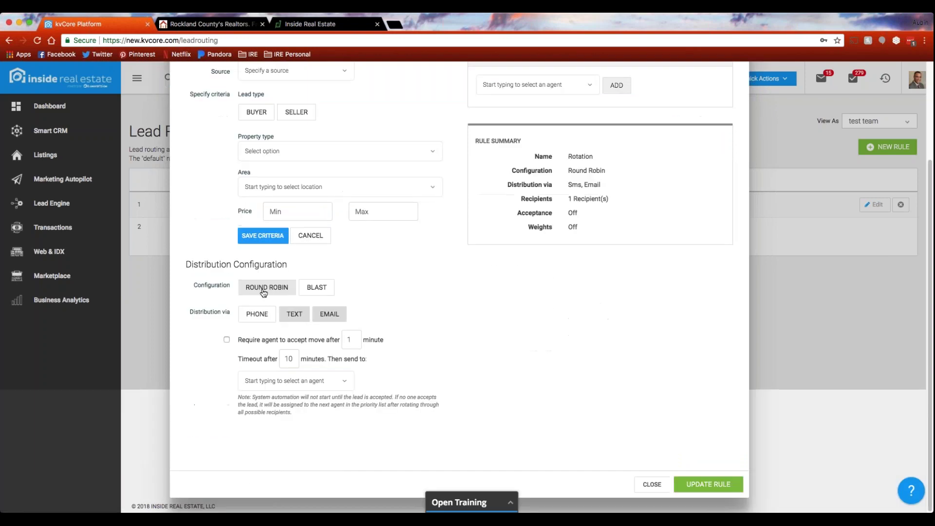
{"action": "left_click", "coordinate": [321, 291]}
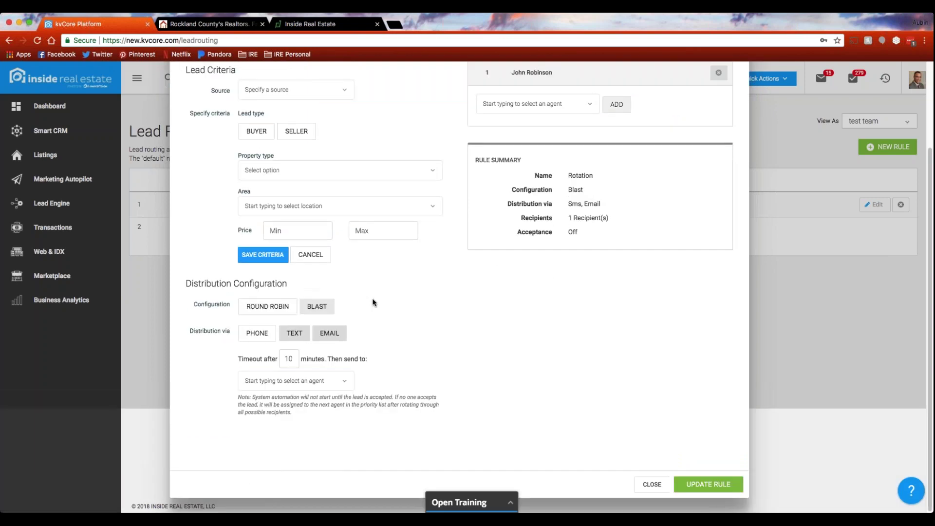
{"action": "left_click", "coordinate": [254, 332]}
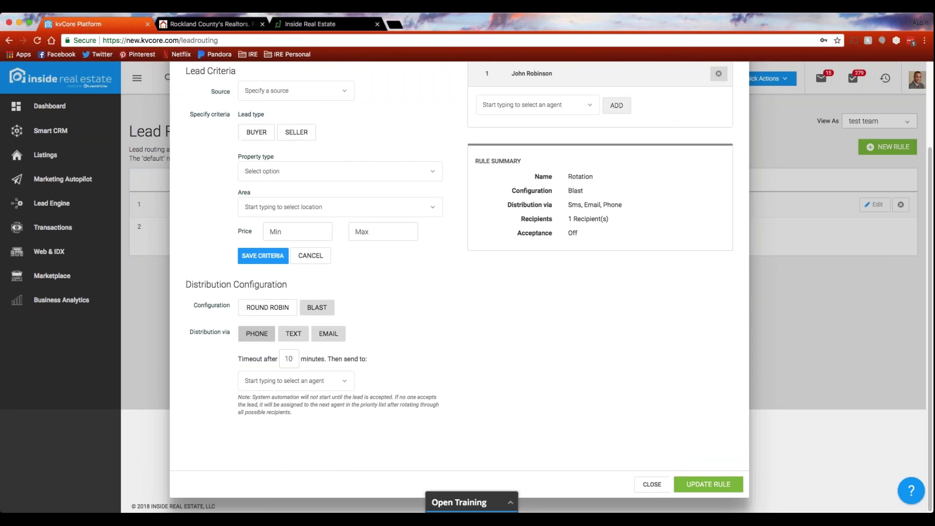
{"action": "left_click", "coordinate": [294, 334]}
{"action": "left_click", "coordinate": [326, 336]}
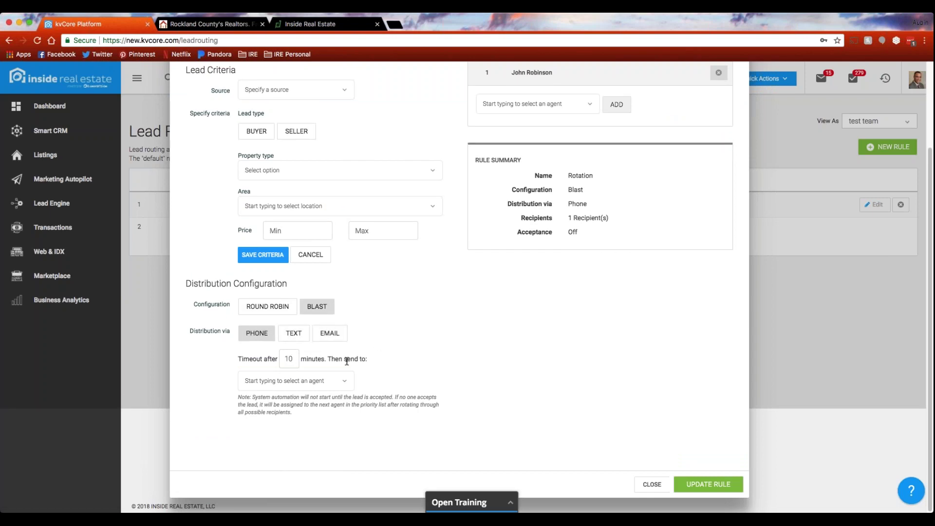
{"action": "left_click", "coordinate": [345, 383]}
Switch back to Round Robin with phone, text and email all enabled.
{"action": "scroll", "coordinate": [275, 327], "scroll_direction": "up", "scroll_amount": 1}
{"action": "left_click", "coordinate": [274, 328]}
{"action": "left_click", "coordinate": [294, 351]}
{"action": "left_click", "coordinate": [329, 349]}
{"action": "scroll", "coordinate": [395, 382], "scroll_direction": "up", "scroll_amount": 1}
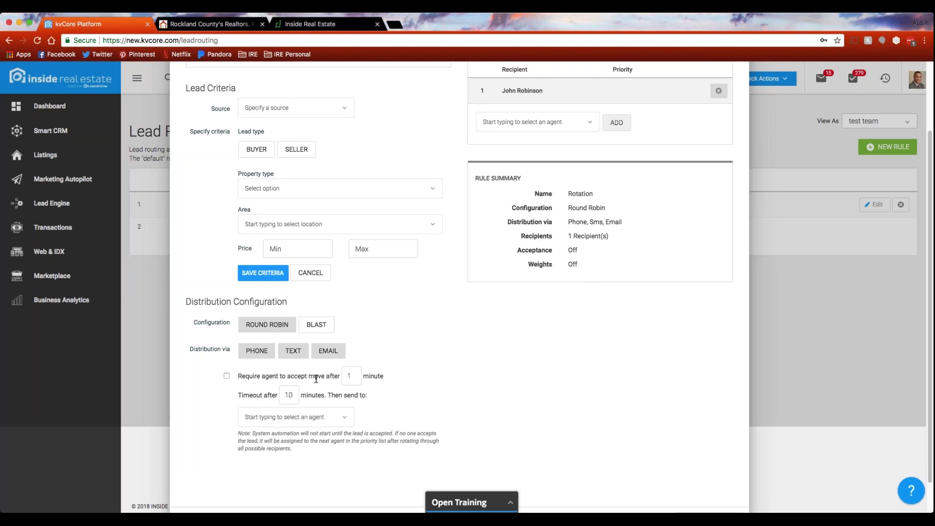
{"action": "scroll", "coordinate": [433, 397], "scroll_direction": "up", "scroll_amount": 4}
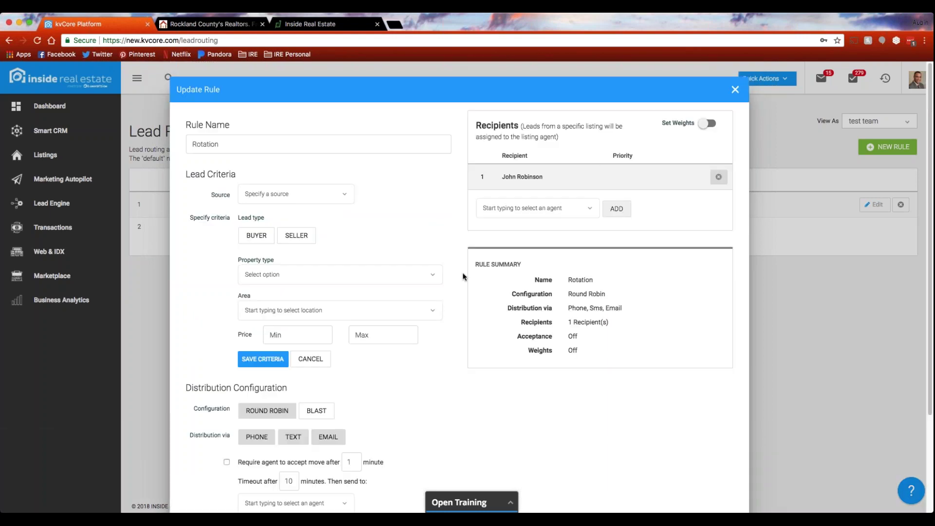
Turn on Set Weights and give the existing agent a 60% weight.
{"action": "left_click", "coordinate": [706, 124]}
{"action": "left_click", "coordinate": [611, 181]}
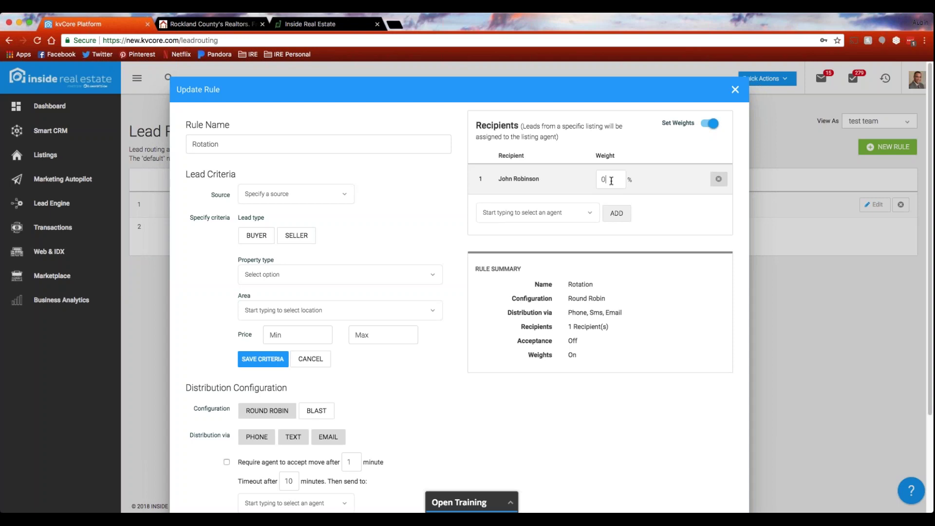
{"action": "key", "text": "BackSpace"}
{"action": "type", "text": "60"}
Search for a second agent and add them as a recipient.
{"action": "left_click", "coordinate": [568, 213]}
{"action": "type", "text": "aubin"}
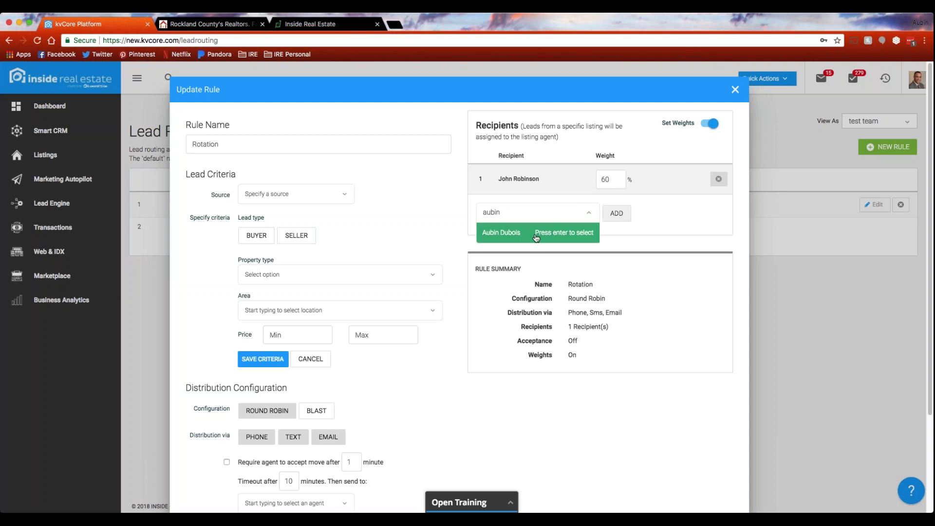
{"action": "key", "text": "Return"}
{"action": "left_click", "coordinate": [616, 213]}
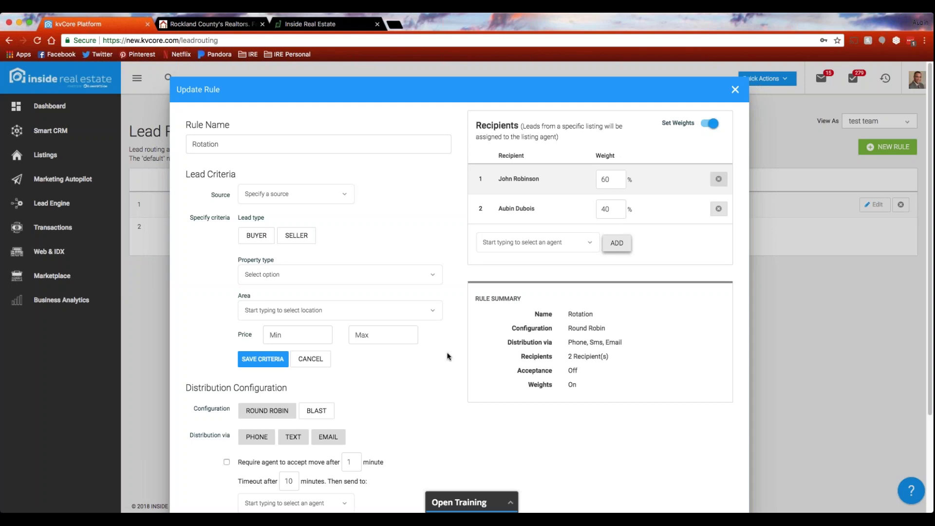
Review the 60/40 weighted Rotation rule and save it.
{"action": "scroll", "coordinate": [448, 356], "scroll_direction": "down", "scroll_amount": 2}
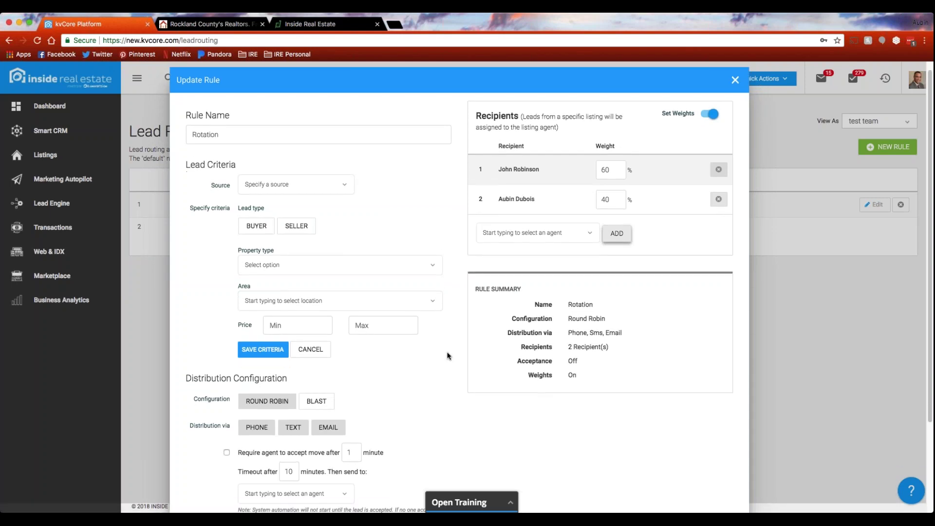
{"action": "scroll", "coordinate": [449, 355], "scroll_direction": "down", "scroll_amount": 1}
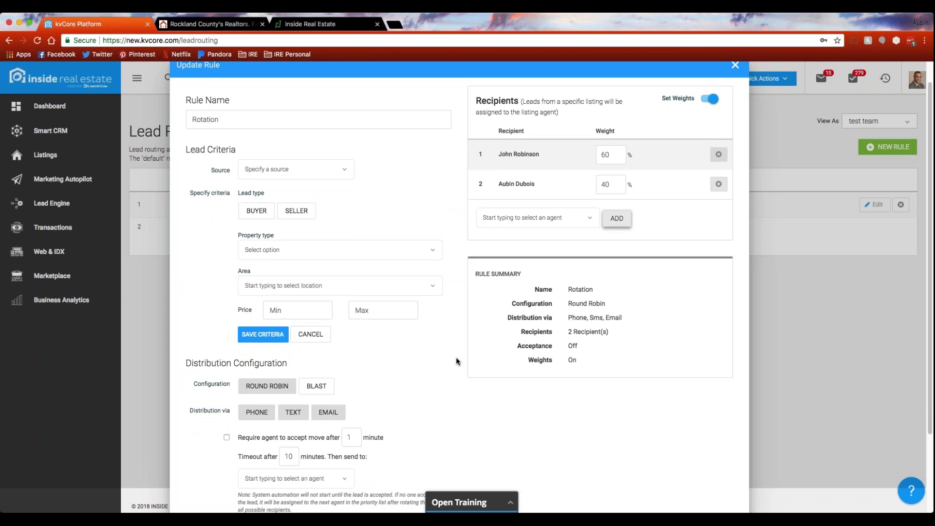
{"action": "scroll", "coordinate": [456, 361], "scroll_direction": "up", "scroll_amount": 1}
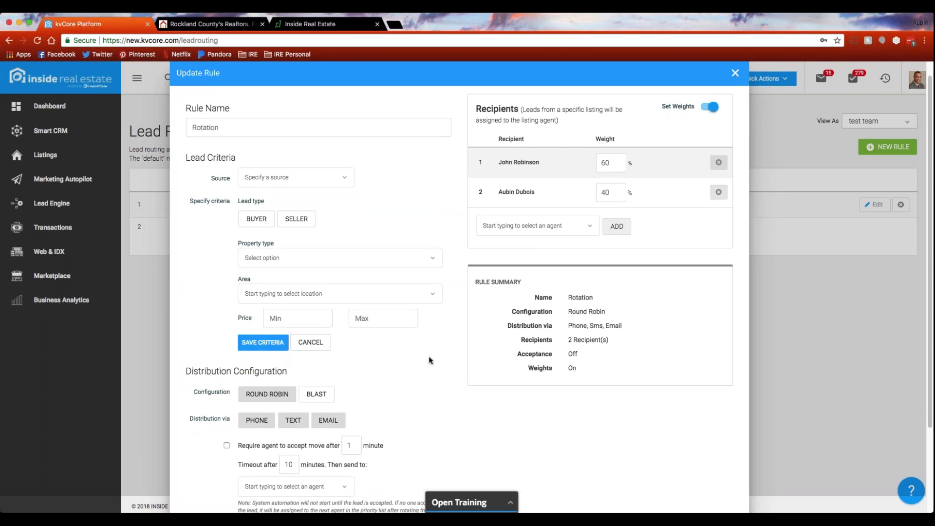
{"action": "scroll", "coordinate": [444, 361], "scroll_direction": "down", "scroll_amount": 5}
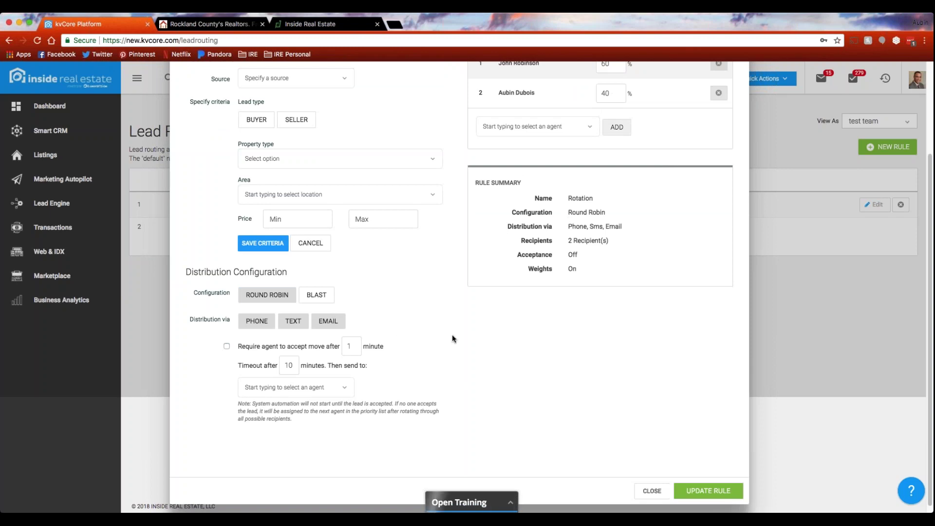
{"action": "scroll", "coordinate": [451, 338], "scroll_direction": "up", "scroll_amount": 2}
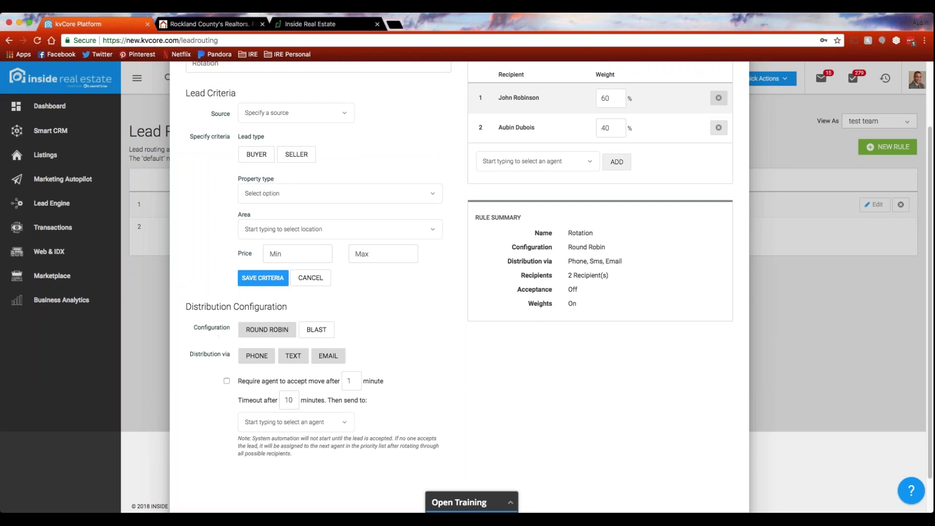
{"action": "scroll", "coordinate": [435, 352], "scroll_direction": "up", "scroll_amount": 1}
{"action": "scroll", "coordinate": [427, 351], "scroll_direction": "up", "scroll_amount": 3}
{"action": "scroll", "coordinate": [428, 352], "scroll_direction": "down", "scroll_amount": 3}
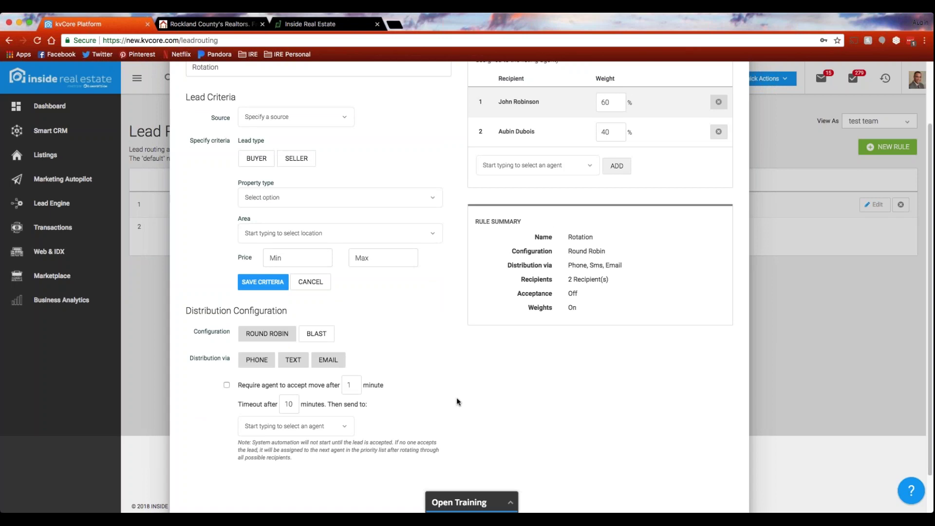
{"action": "scroll", "coordinate": [456, 399], "scroll_direction": "up", "scroll_amount": 3}
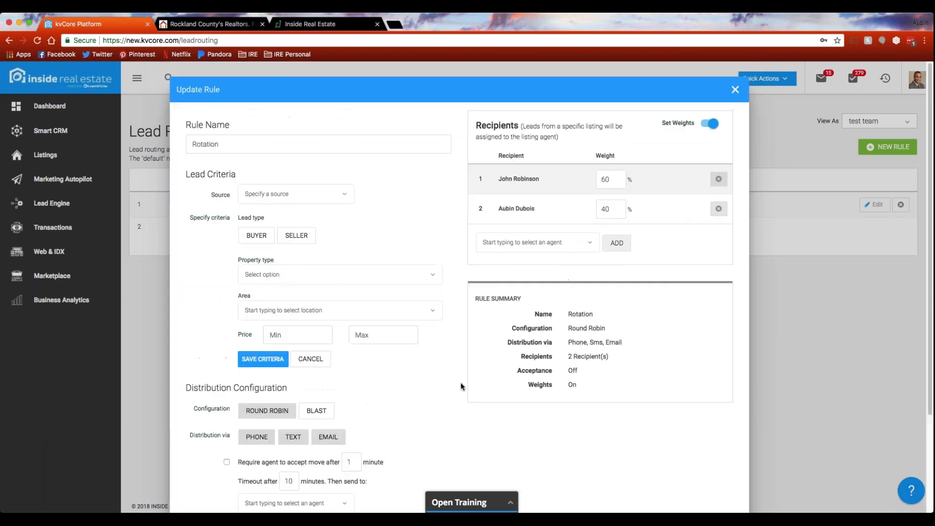
{"action": "left_click", "coordinate": [736, 92]}
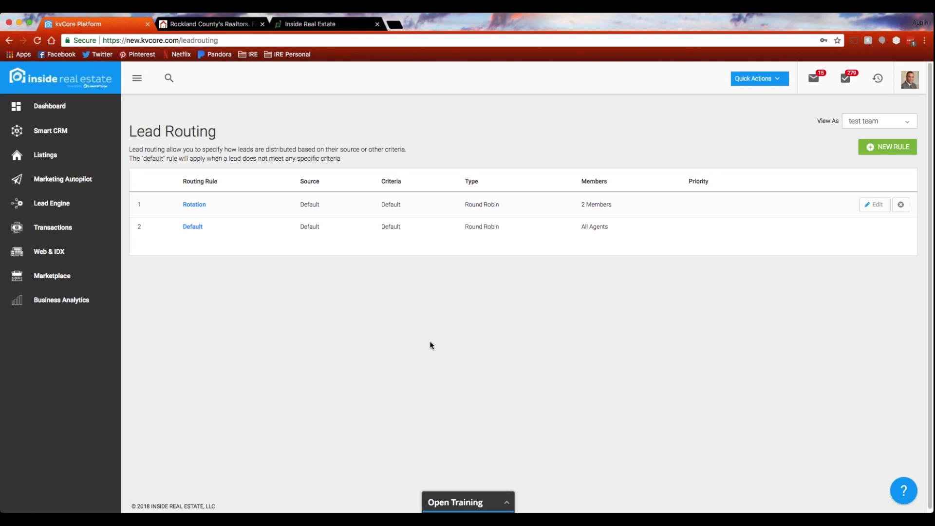
Go to the Lead Engine page from the left sidebar.
{"action": "left_click", "coordinate": [49, 203]}
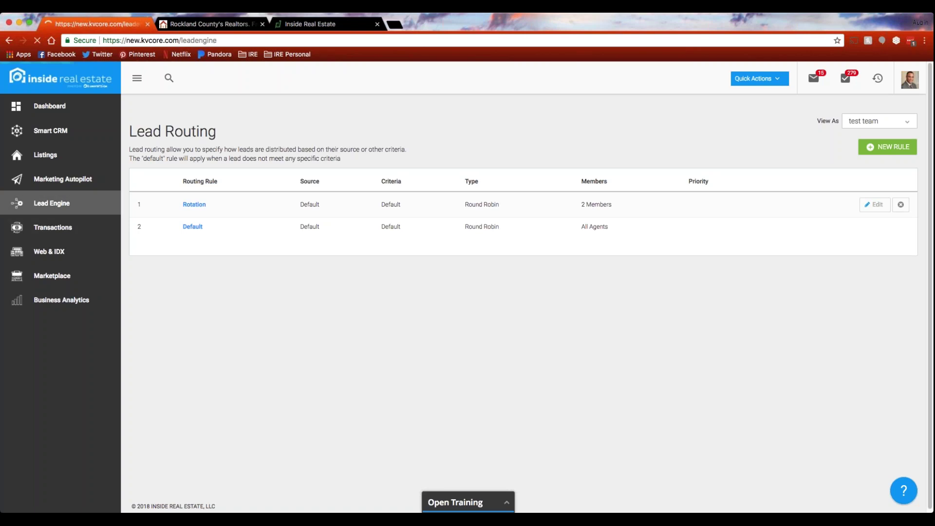